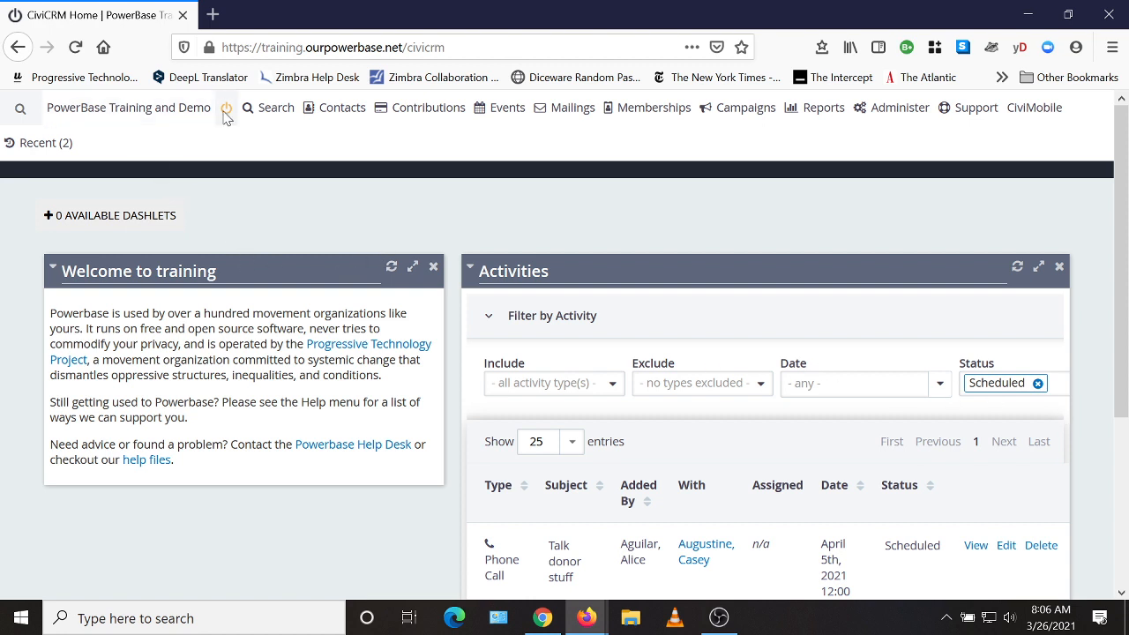
Show the Contributions menu's dropdown from the PowerBase dashboard.
mouse_move(435, 115)
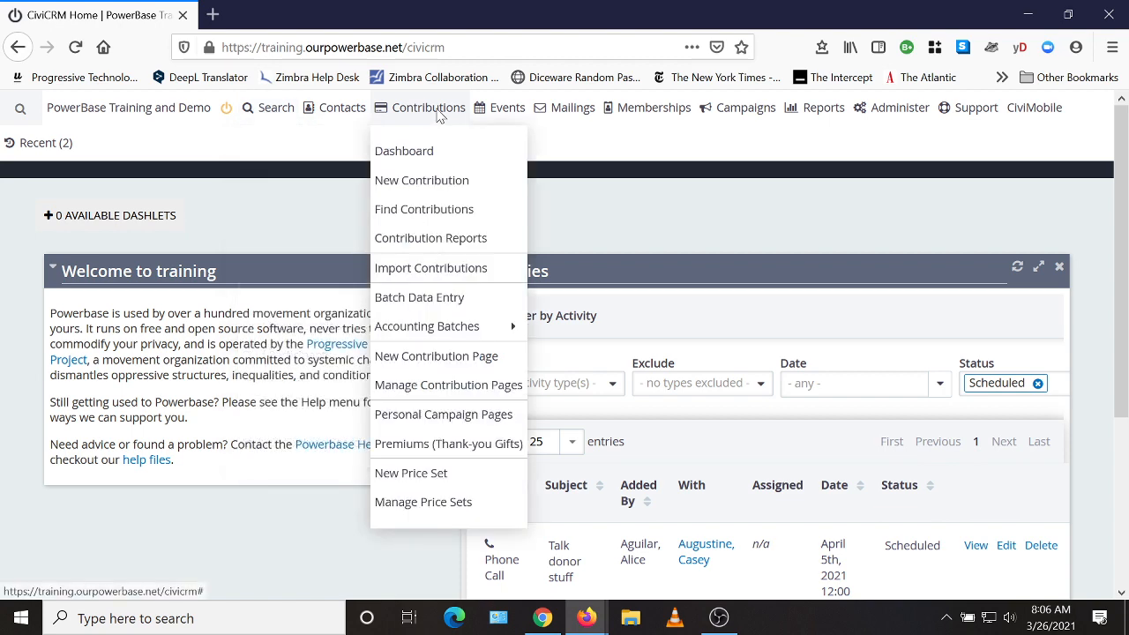
Create a new contribution page titled 'Capitalism is Collapsing so Donate Now!'.
click(440, 362)
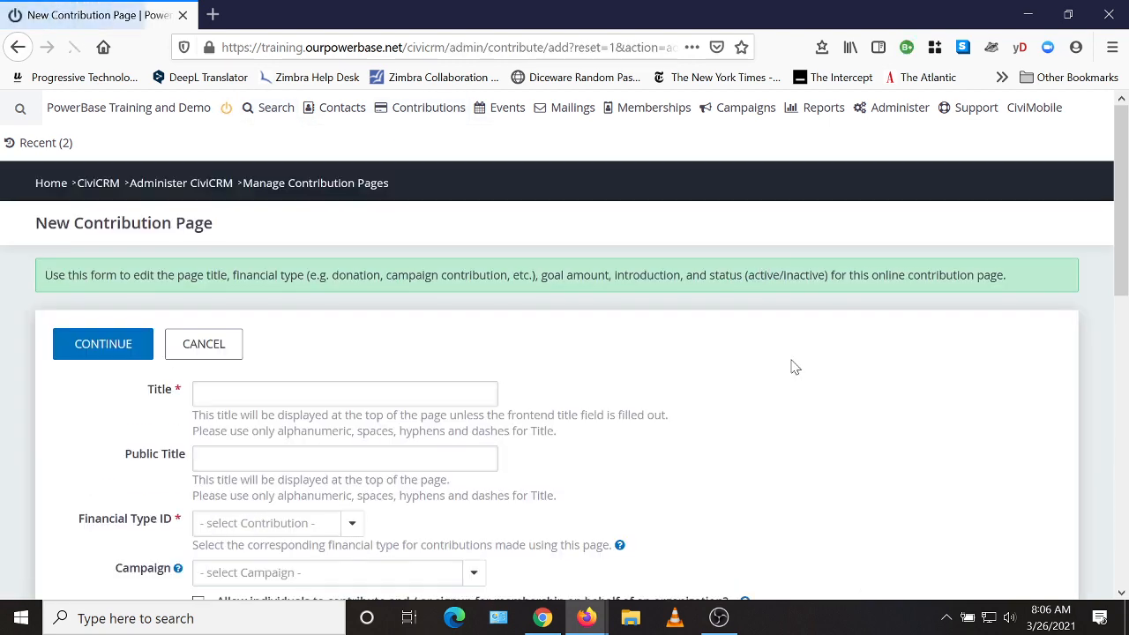
scroll(835, 404, down, 2)
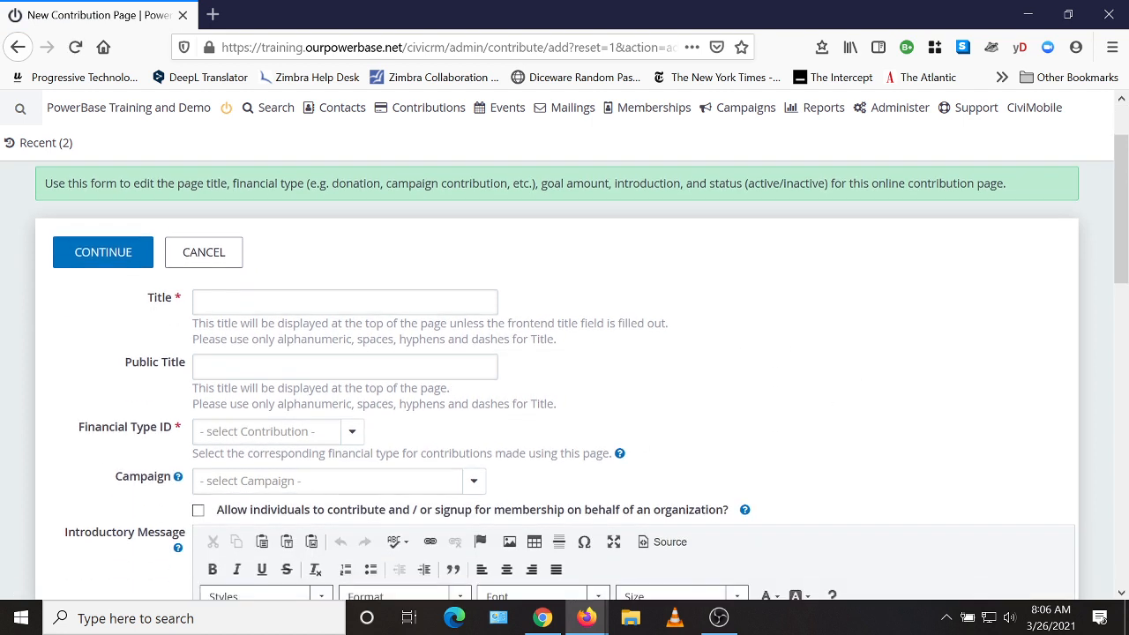
click(204, 302)
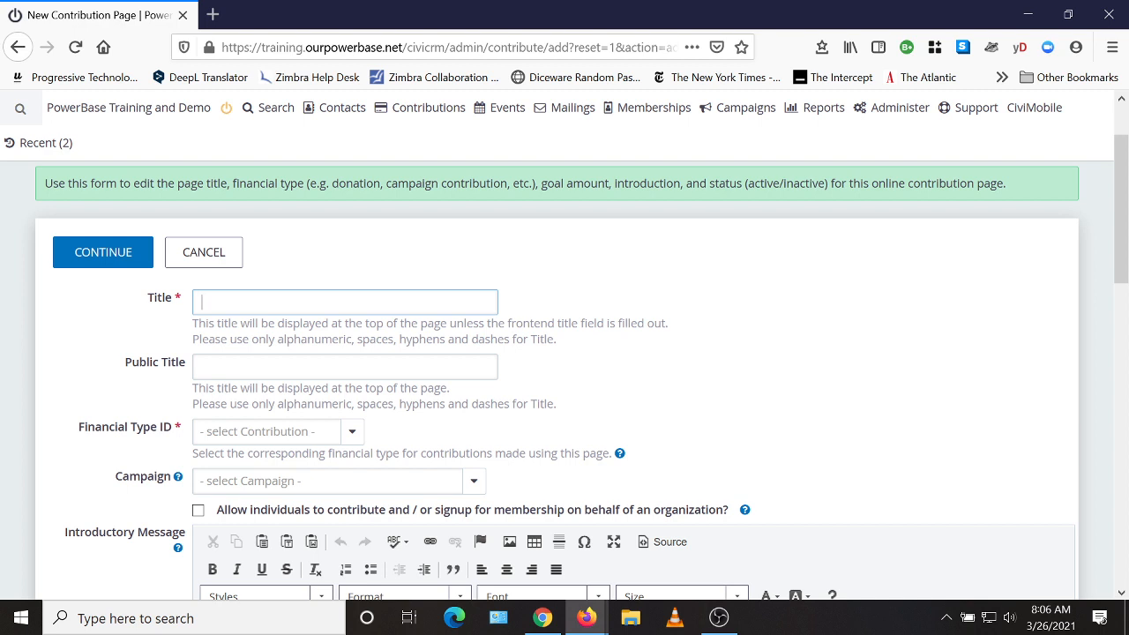
text(Ca)
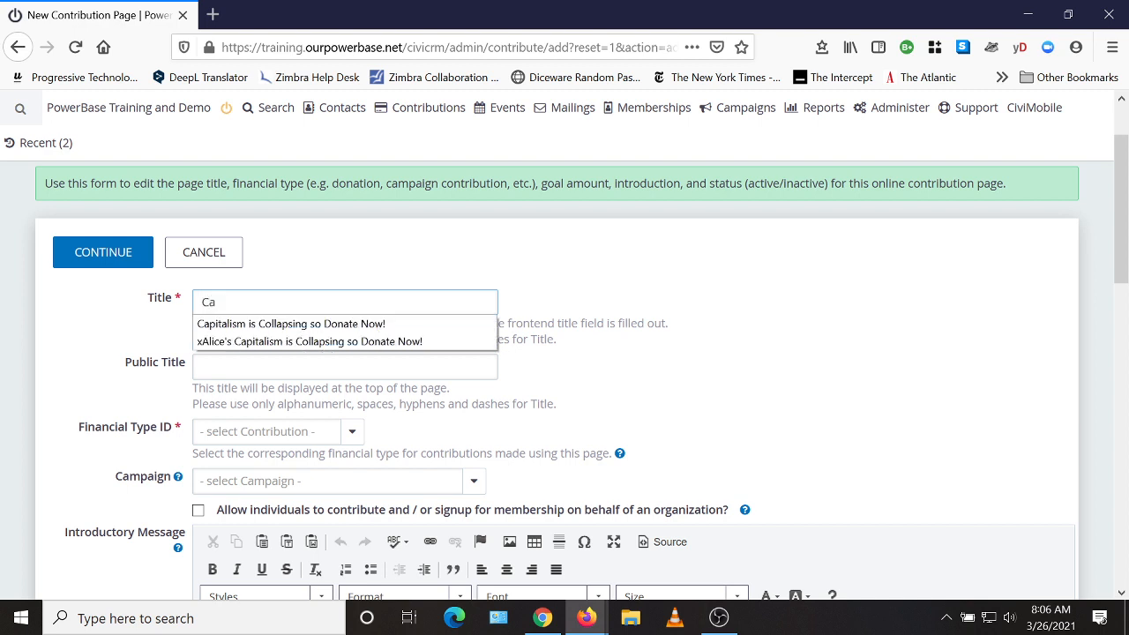
click(248, 325)
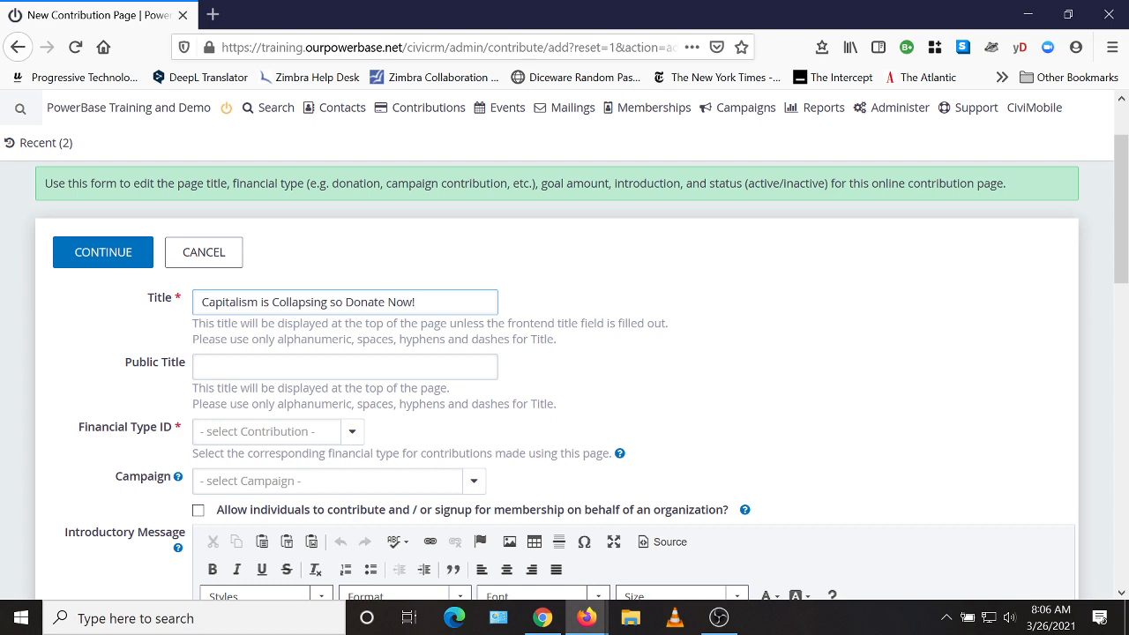
click(249, 367)
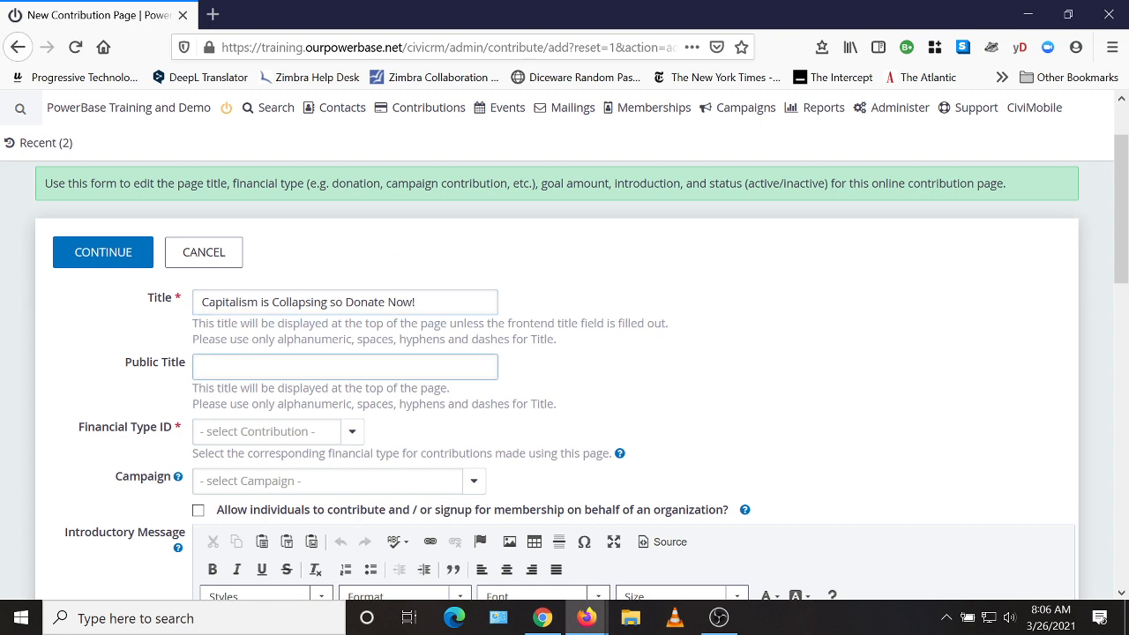
scroll(738, 335, down, 2)
Set financial type Donation and campaign Capitalism is Collapsing, and allow on-behalf-of-organization giving.
click(253, 344)
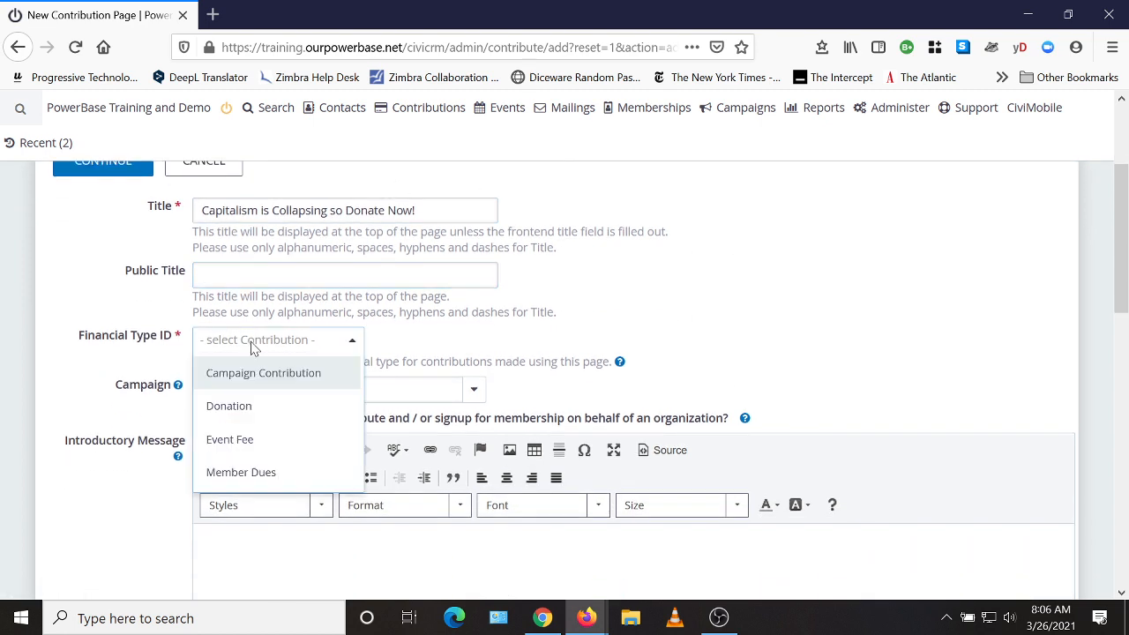
click(238, 407)
scroll(798, 322, down, 2)
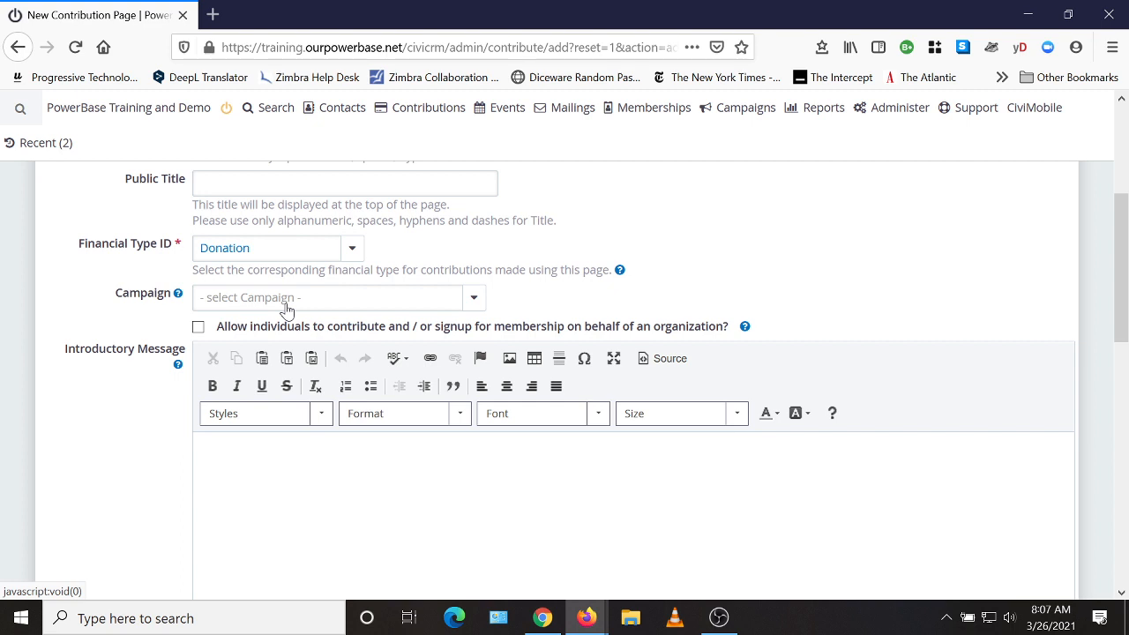
click(287, 304)
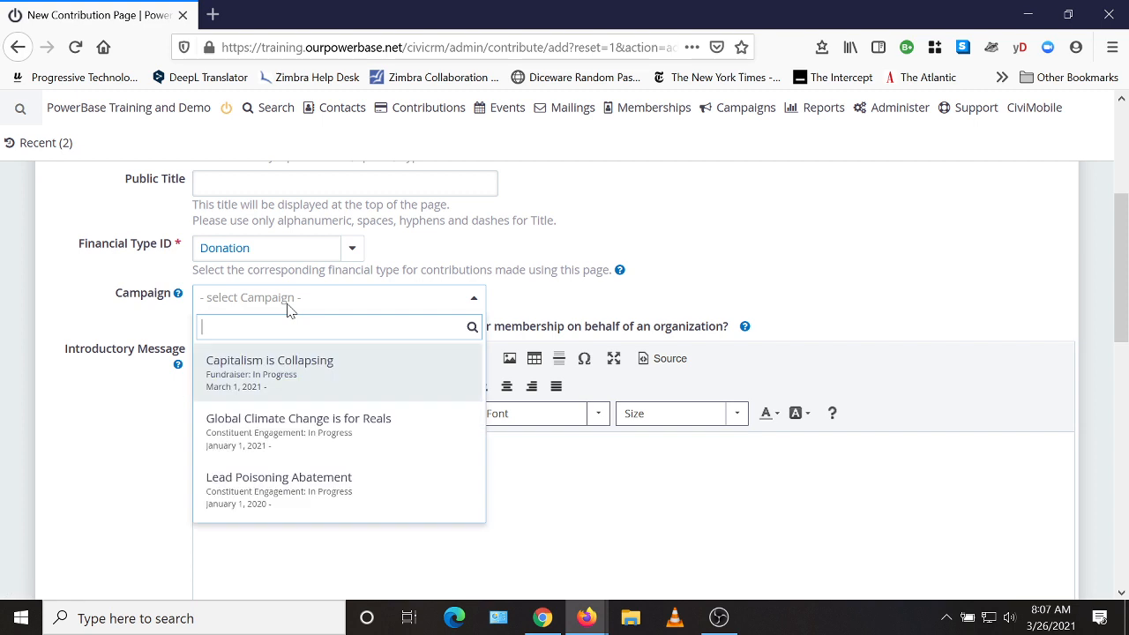
click(283, 381)
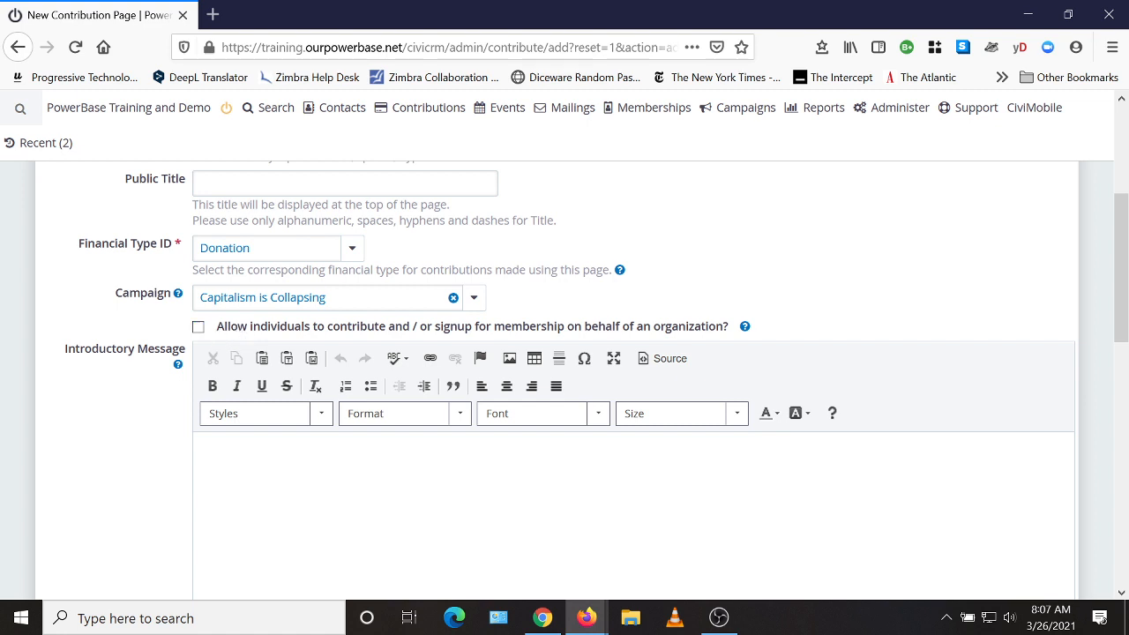
click(199, 329)
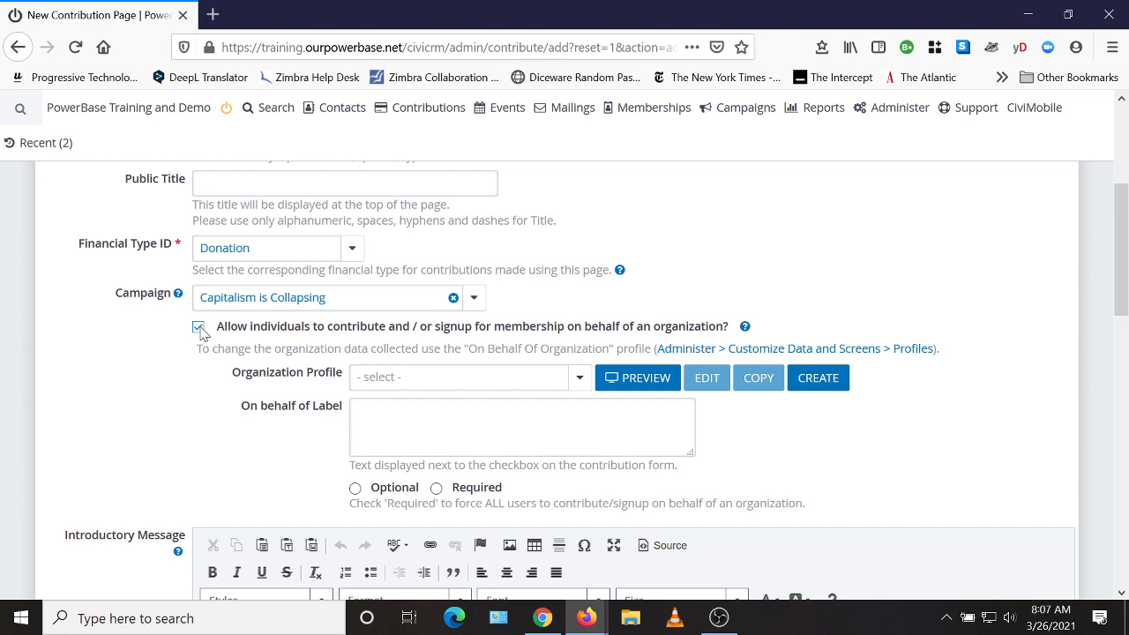
click(469, 378)
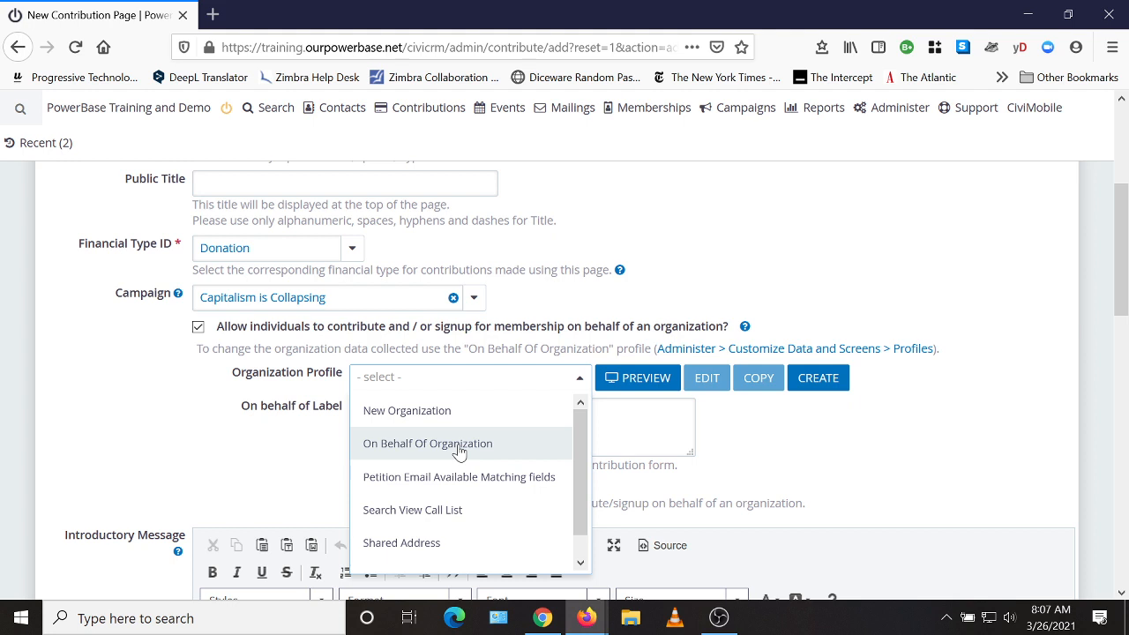
click(457, 443)
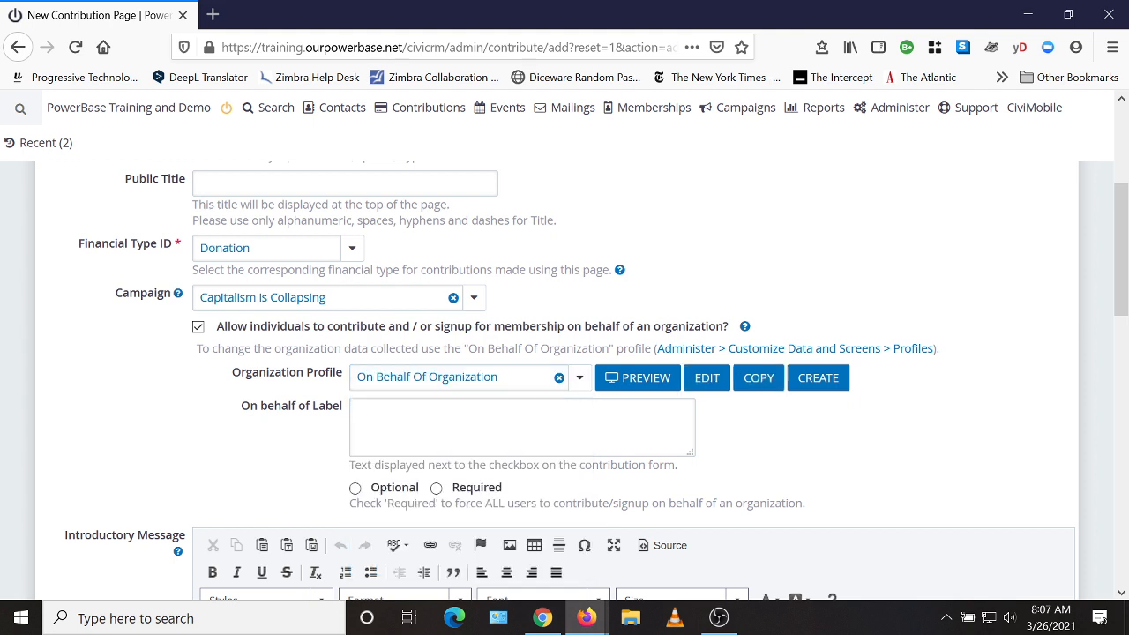
click(642, 381)
scroll(701, 487, down, 3)
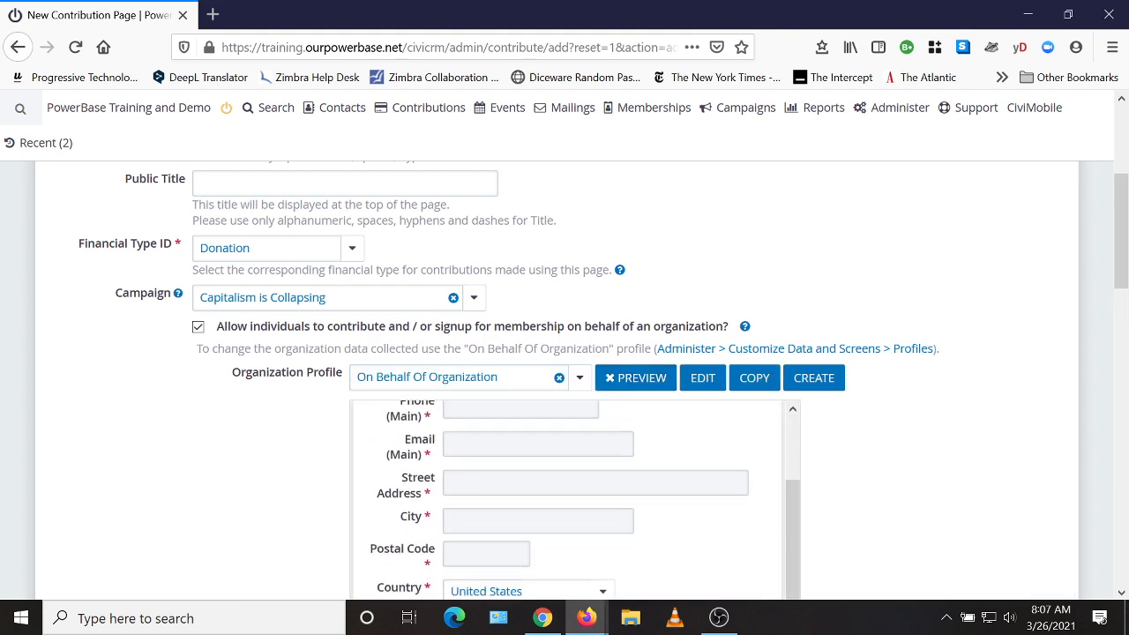
scroll(683, 564, down, 3)
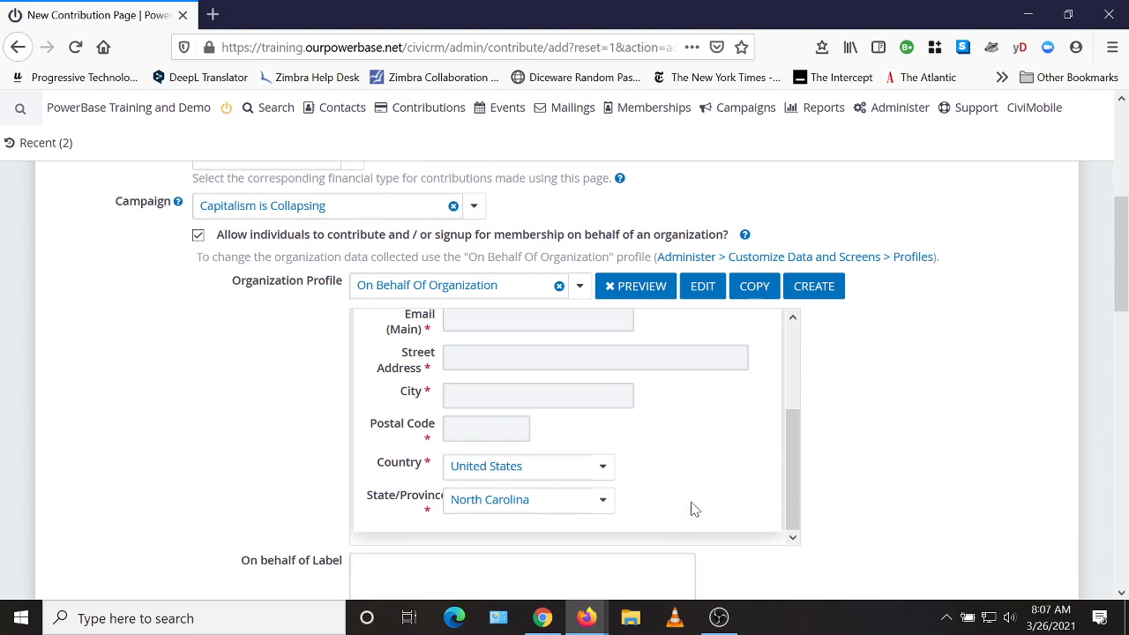
scroll(694, 493, up, 3)
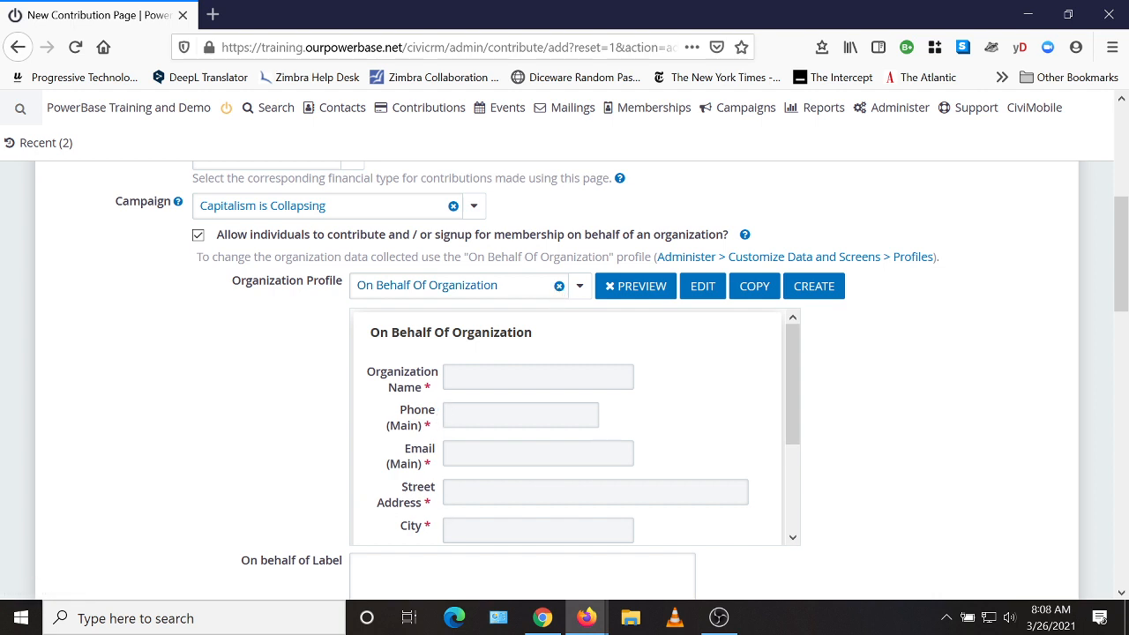
scroll(429, 446, down, 2)
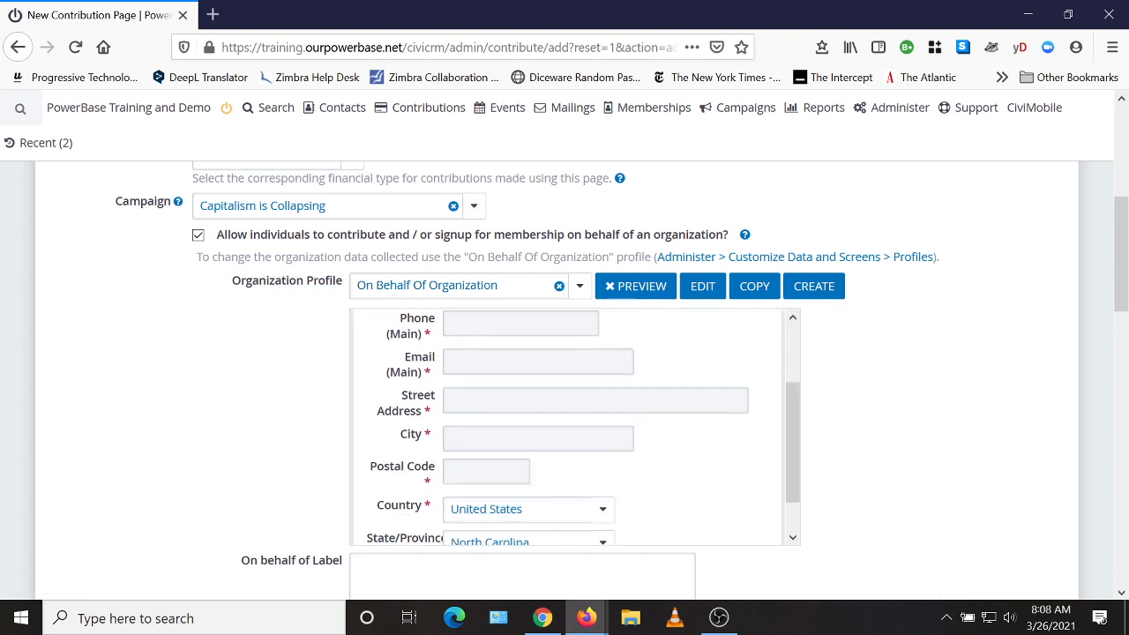
click(559, 286)
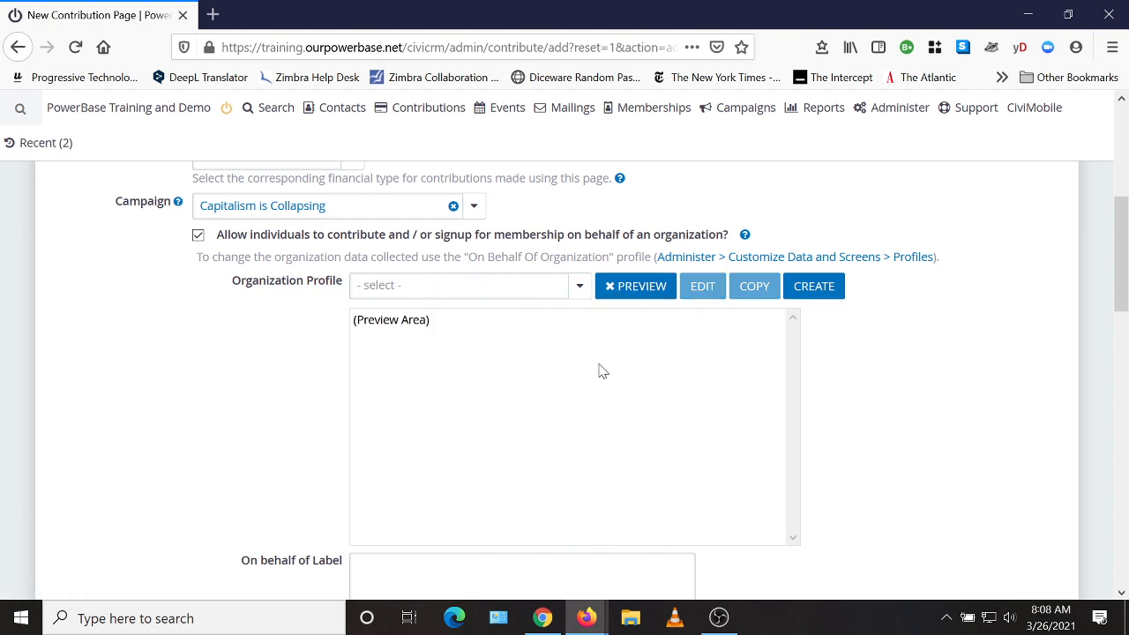
click(574, 298)
click(514, 353)
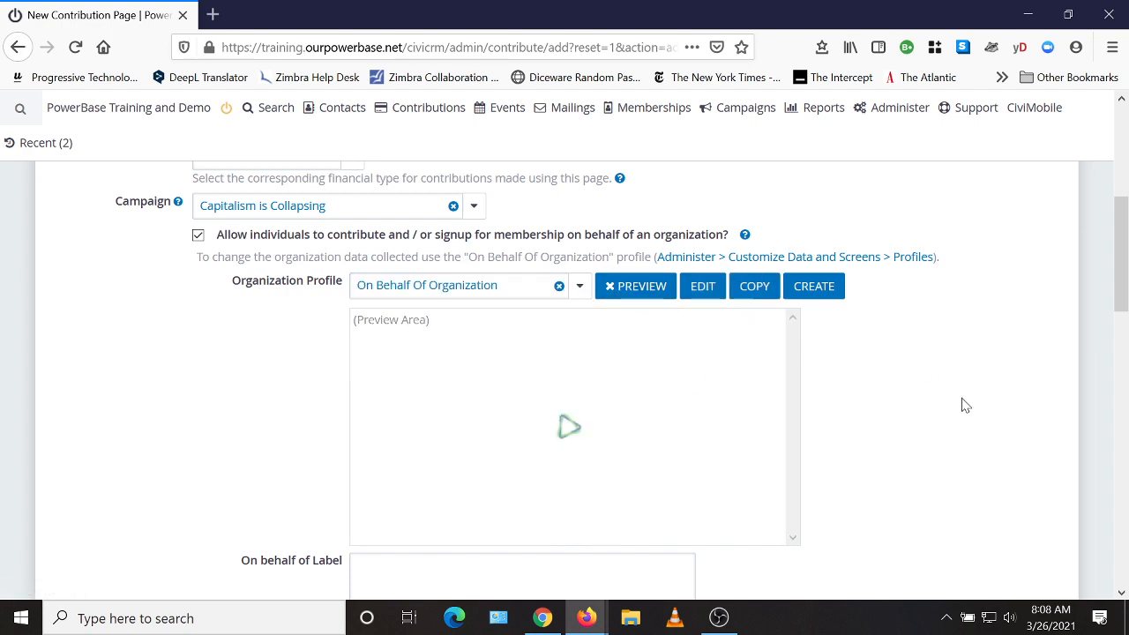
scroll(969, 406, down, 2)
scroll(969, 405, down, 4)
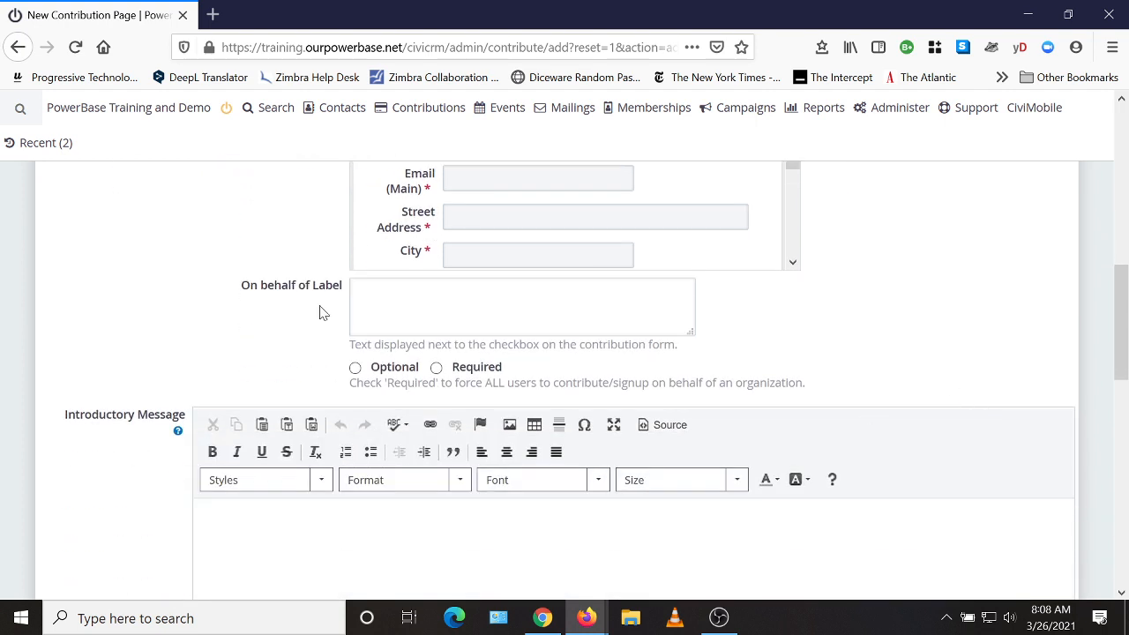
click(354, 368)
click(358, 291)
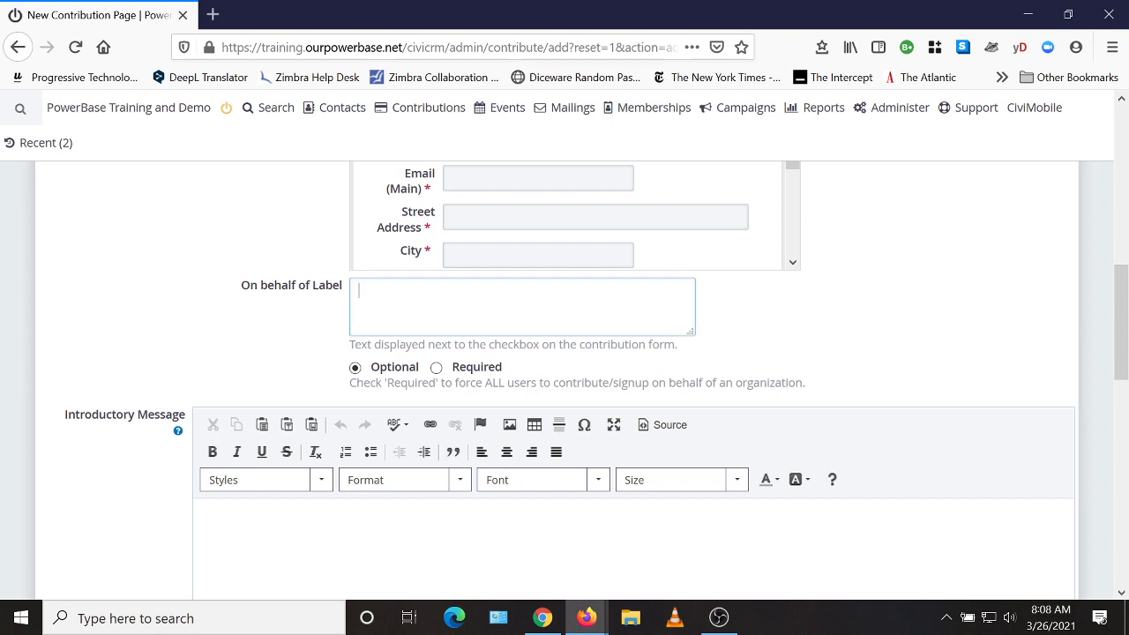
text(I'm donating on behalf of my organizz)
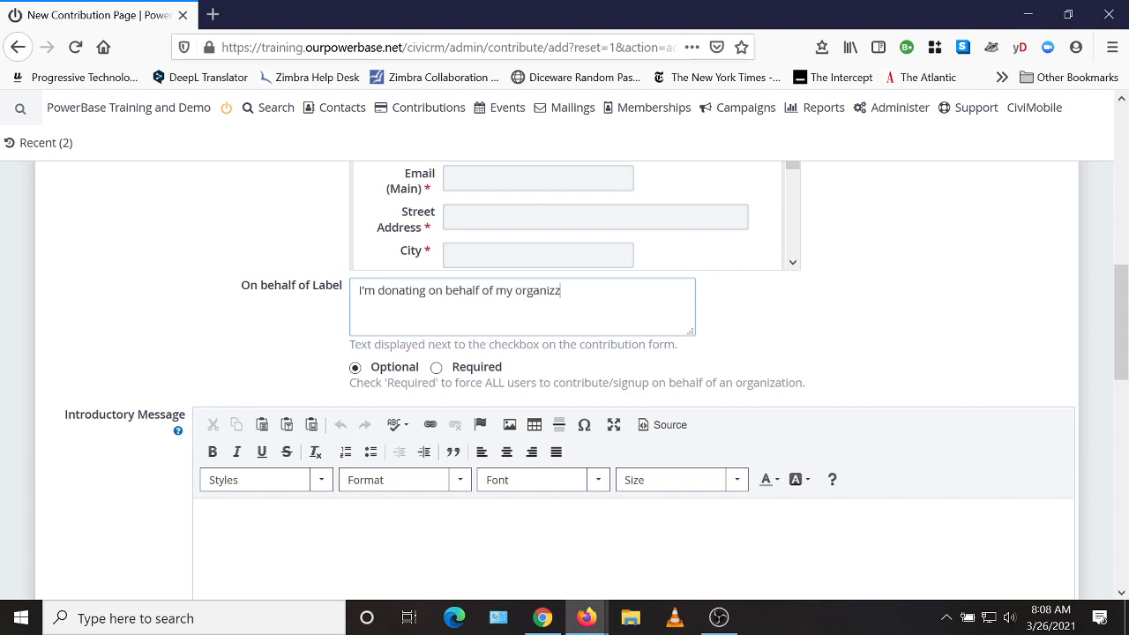
key(BackSpace)
text(ation)
scroll(952, 360, up, 4)
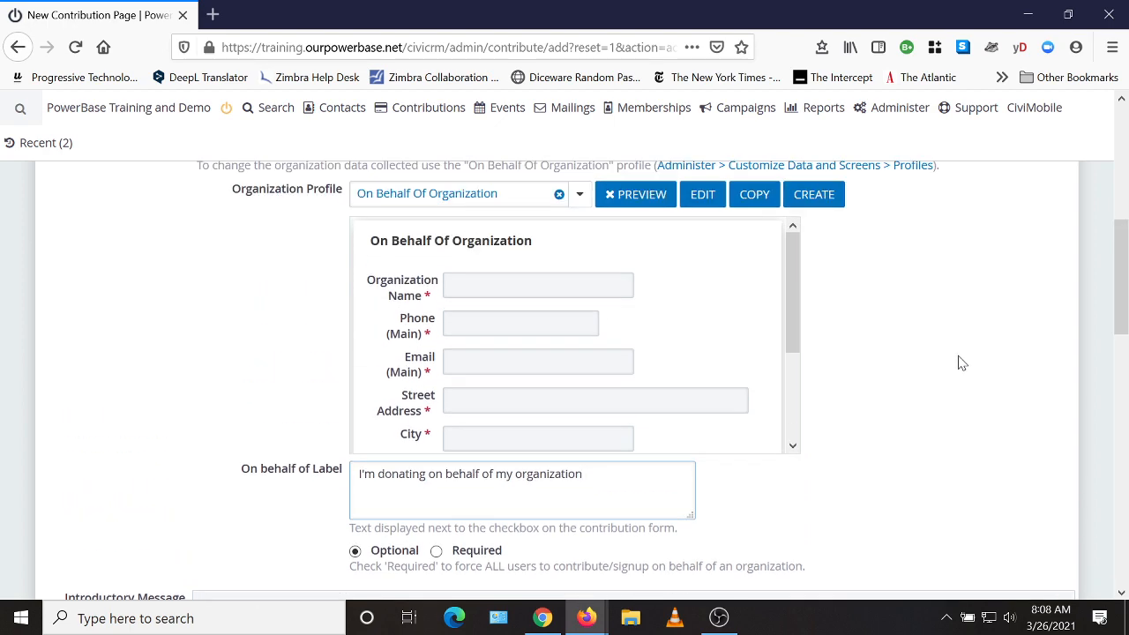
scroll(961, 363, up, 2)
click(643, 291)
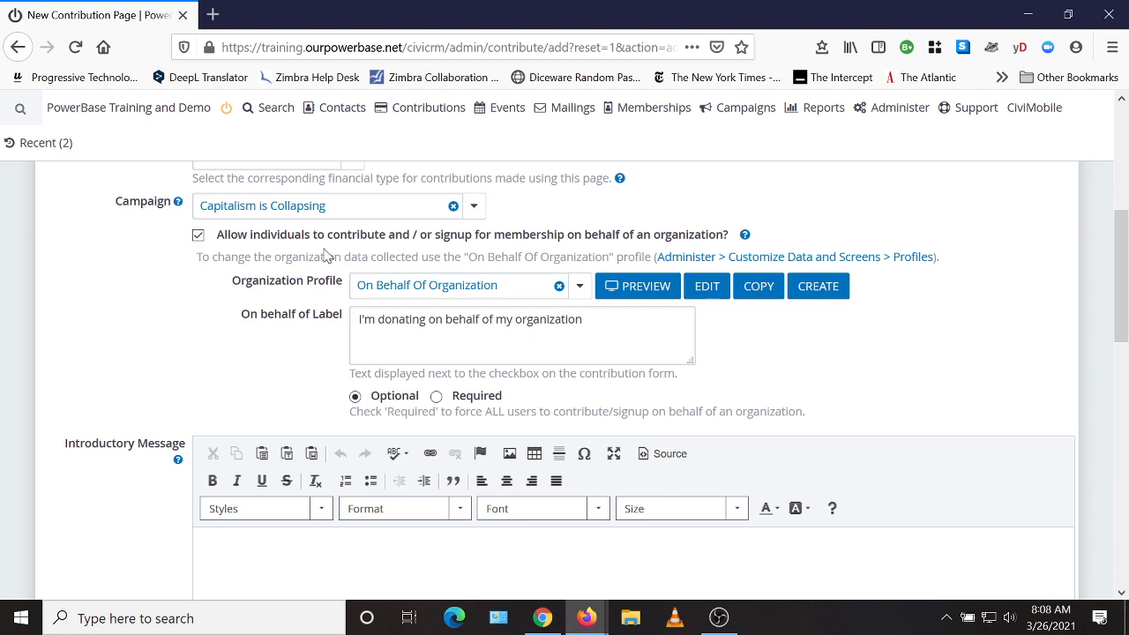
click(198, 235)
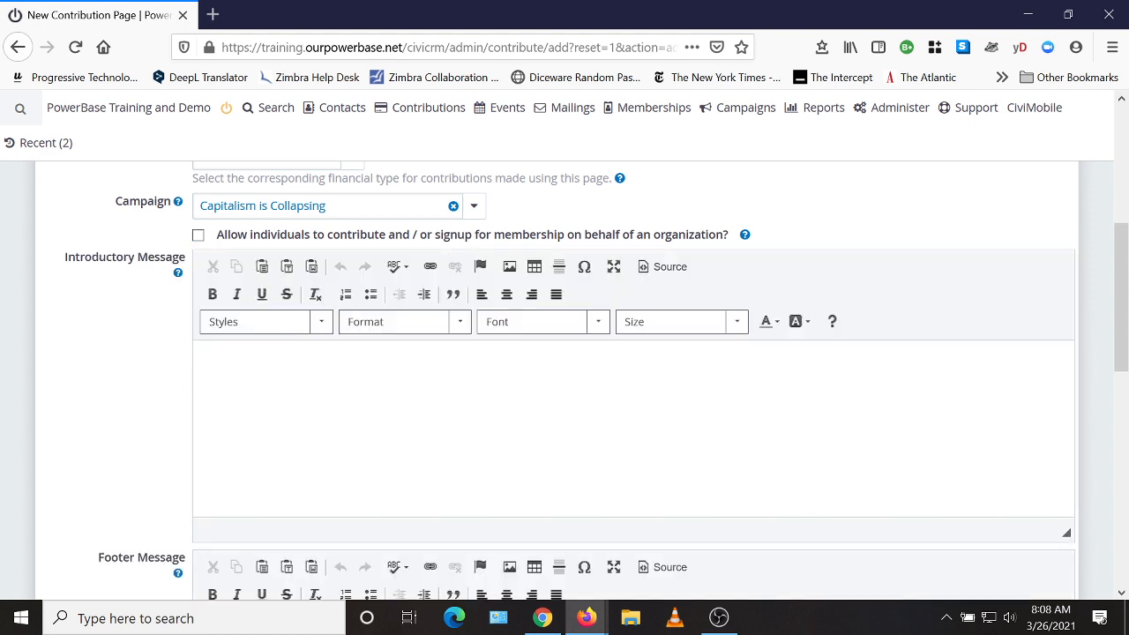
Insert an image into the Introductory Message, choosing the capitalism crisis picture from the server.
click(211, 367)
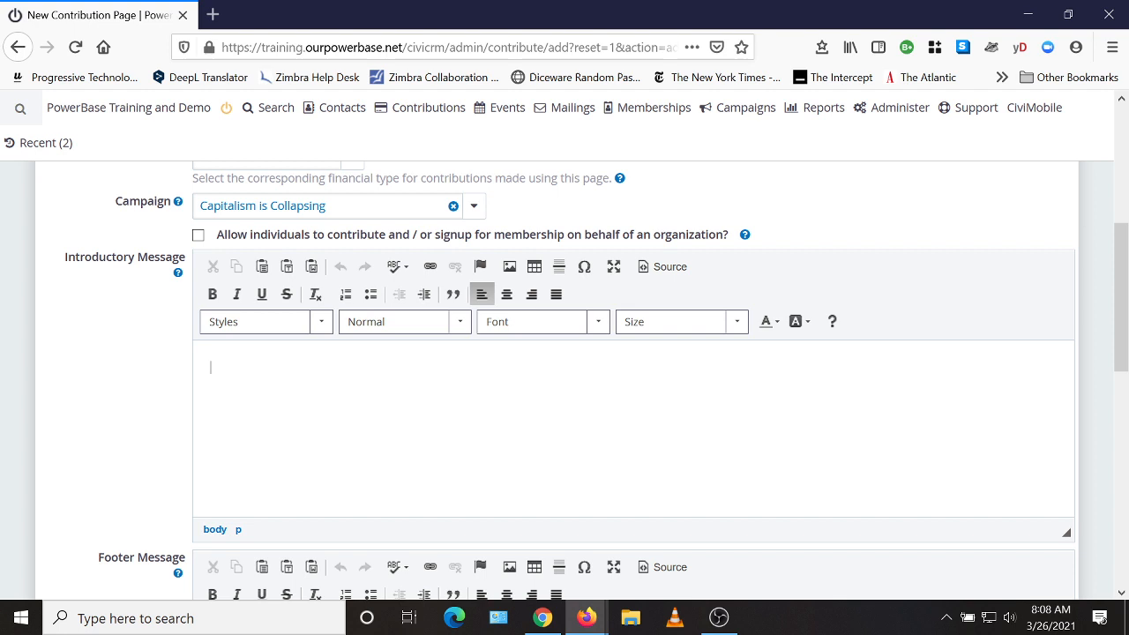
click(510, 268)
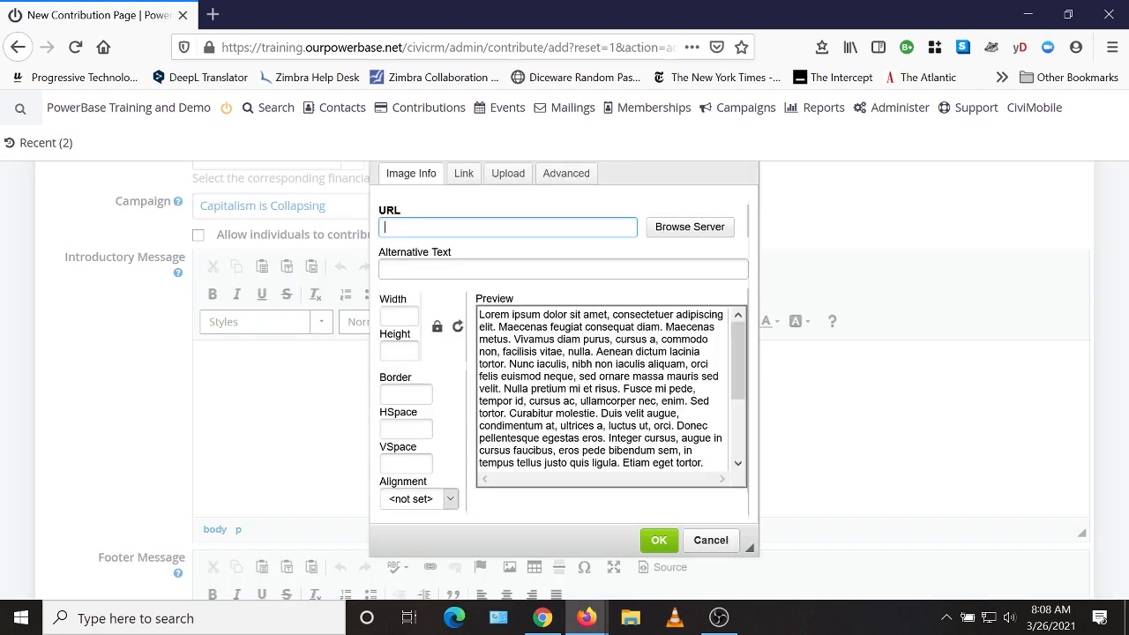
click(675, 231)
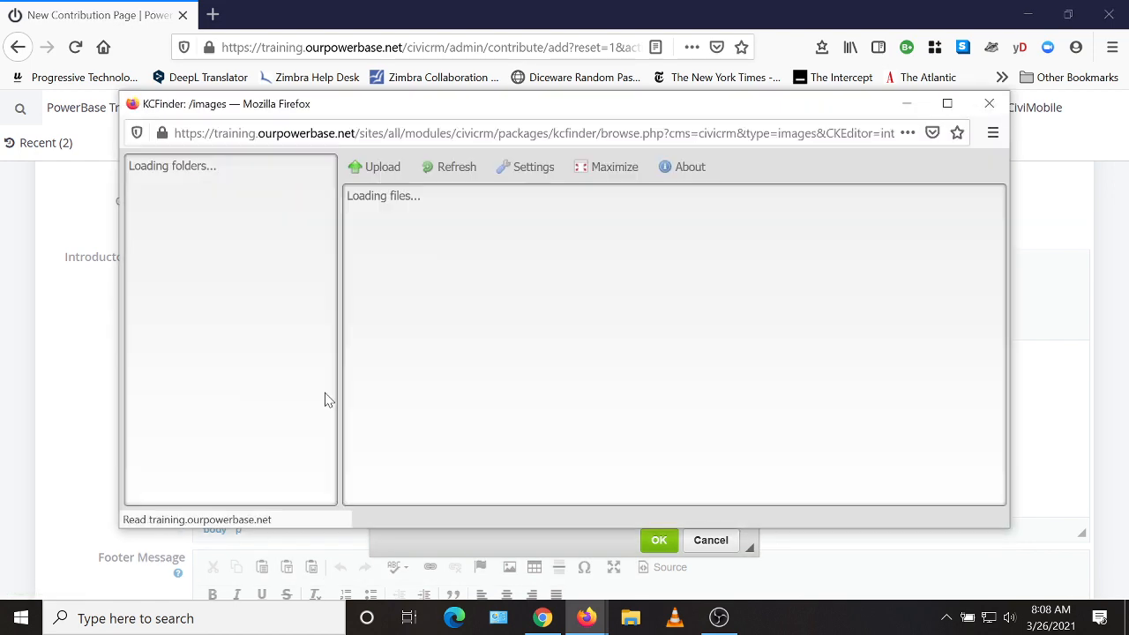
click(408, 258)
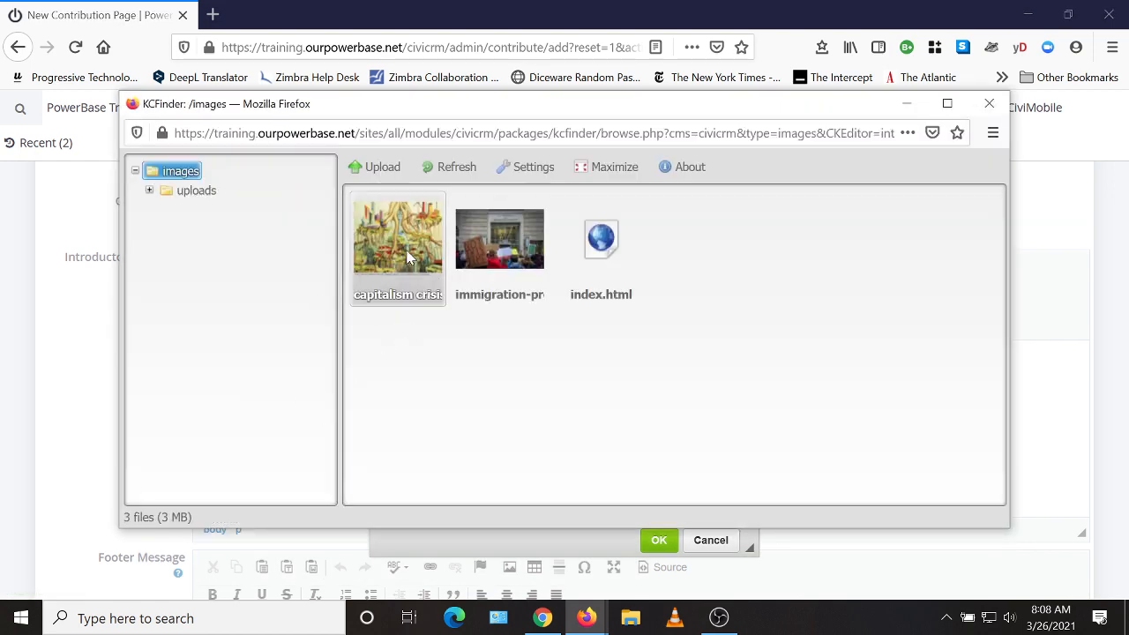
double_click(408, 258)
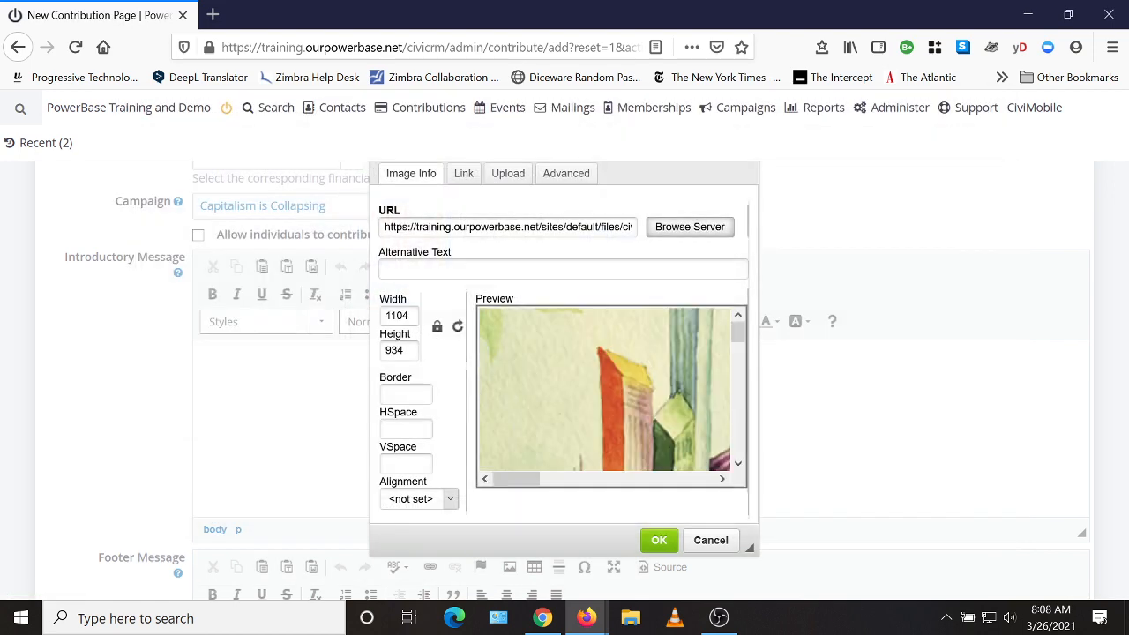
Resize the image to width 500 (500 × 423) and align it left.
drag(409, 316, 383, 316)
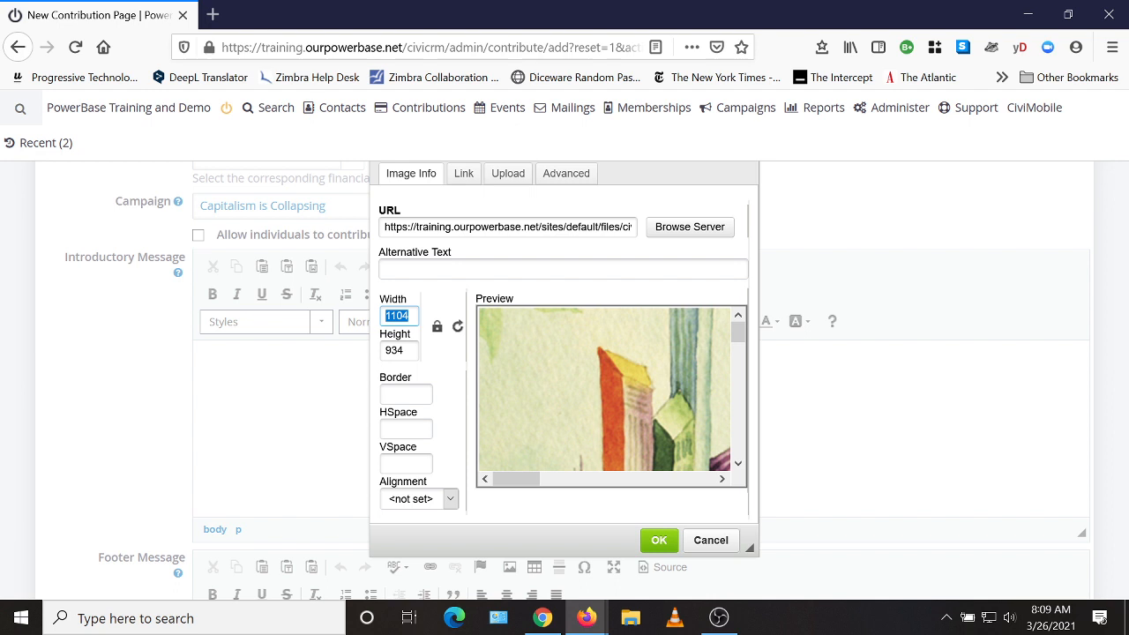
text(500)
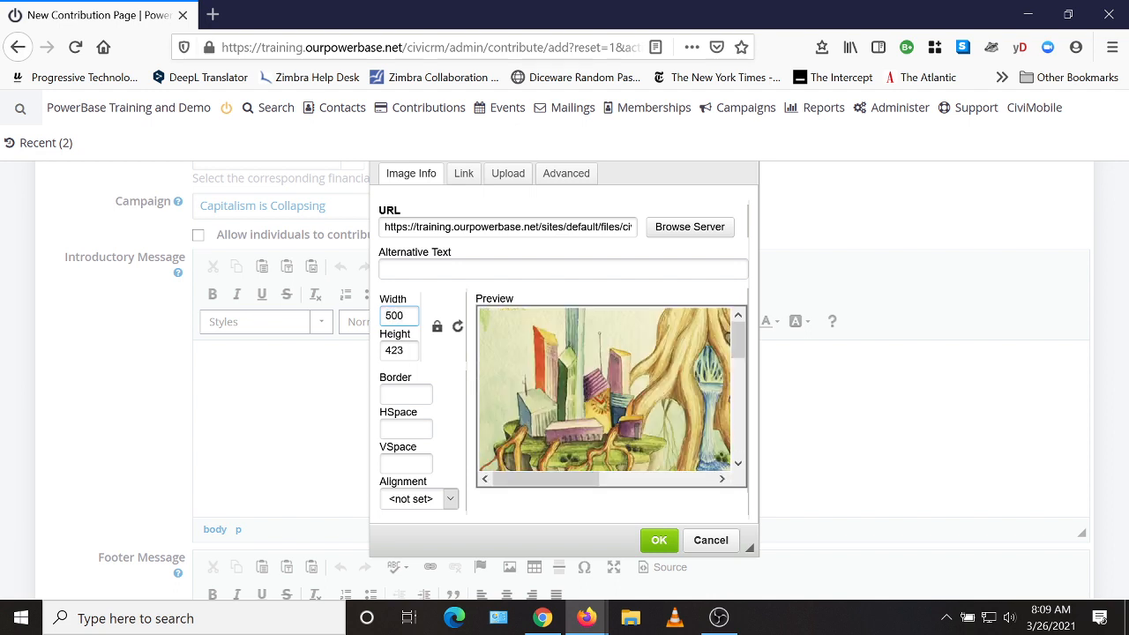
click(432, 500)
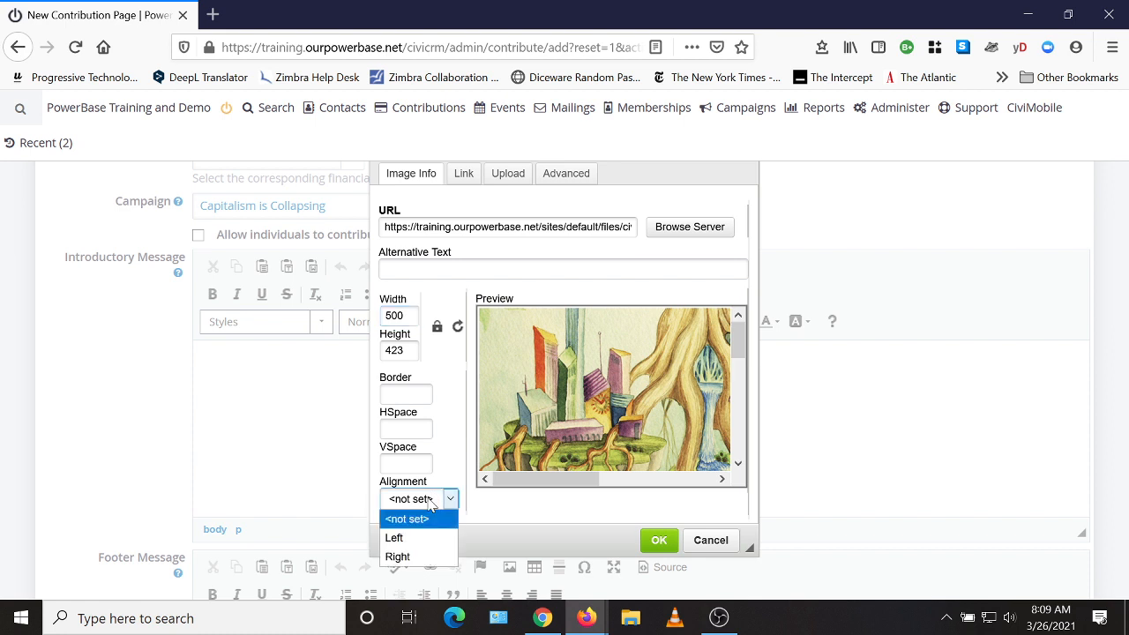
click(414, 538)
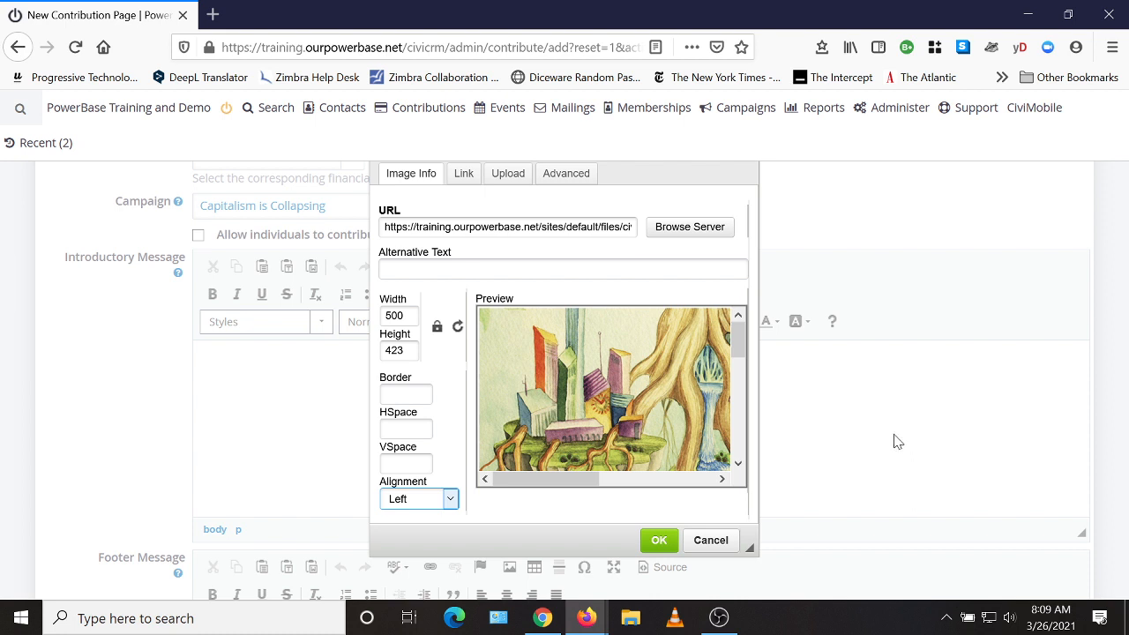
Insert the resized capitalism crisis image into the Introductory Message.
click(663, 547)
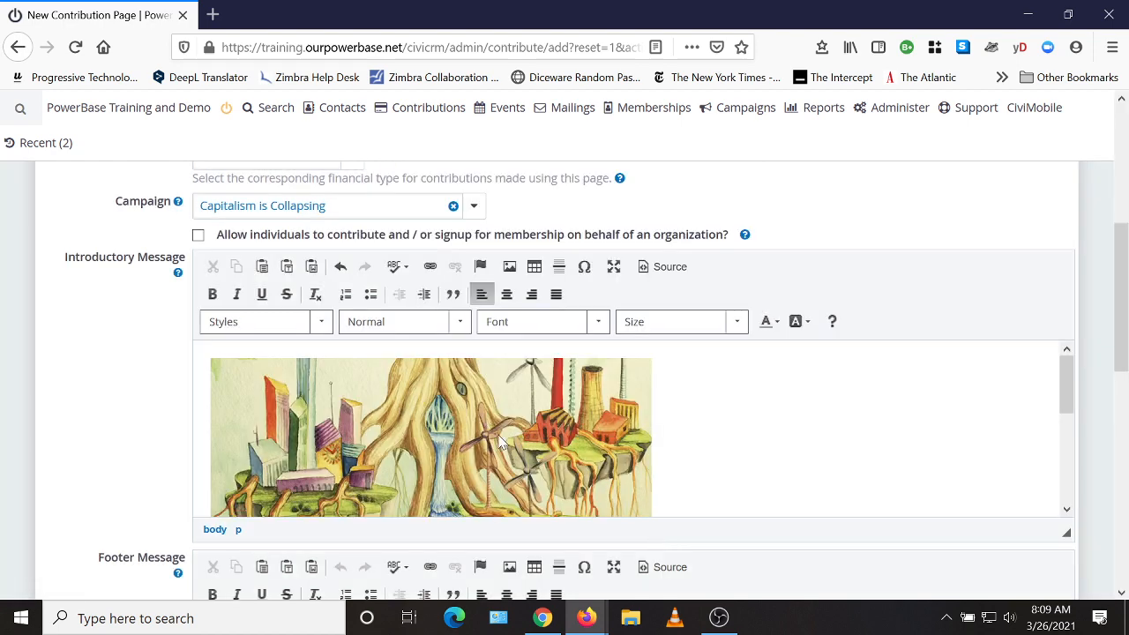
scroll(430, 429, down, 3)
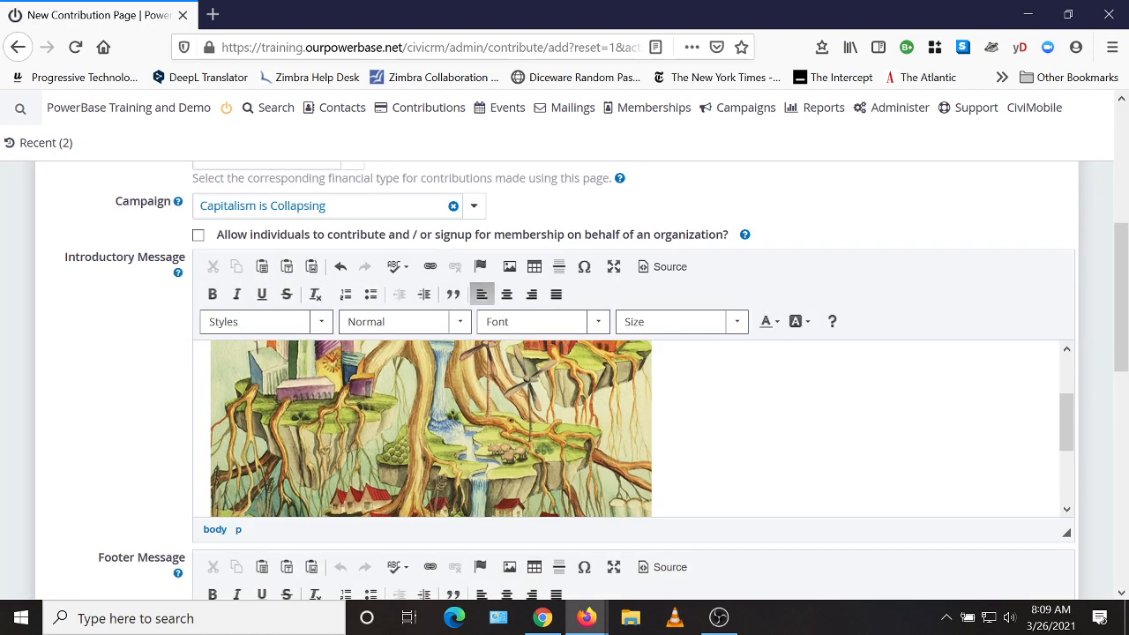
scroll(431, 428, up, 3)
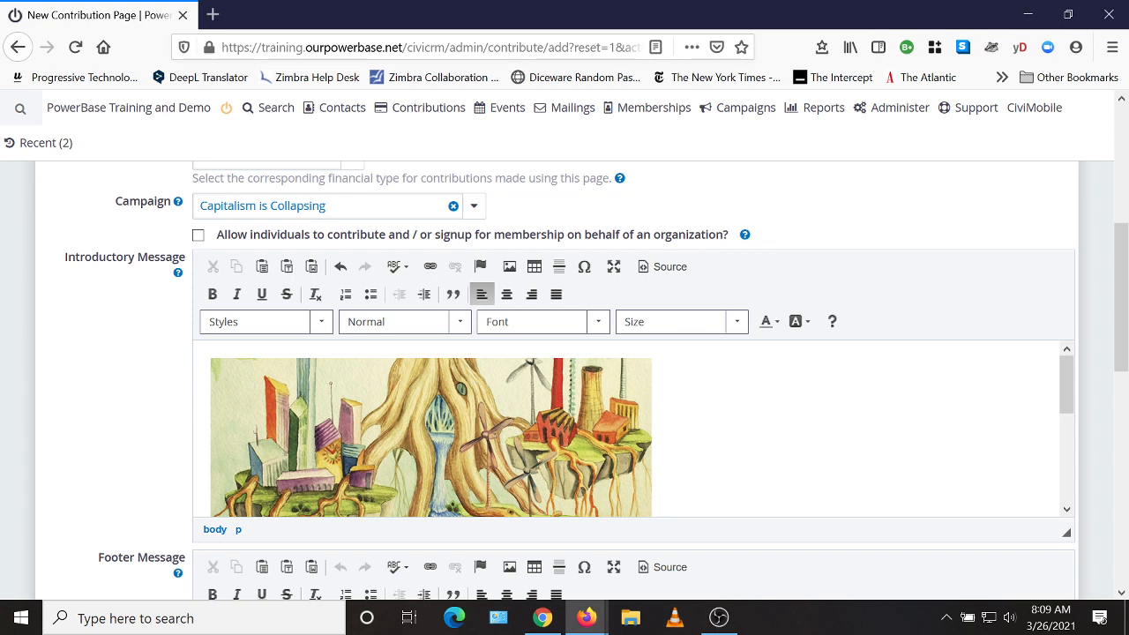
scroll(430, 429, down, 5)
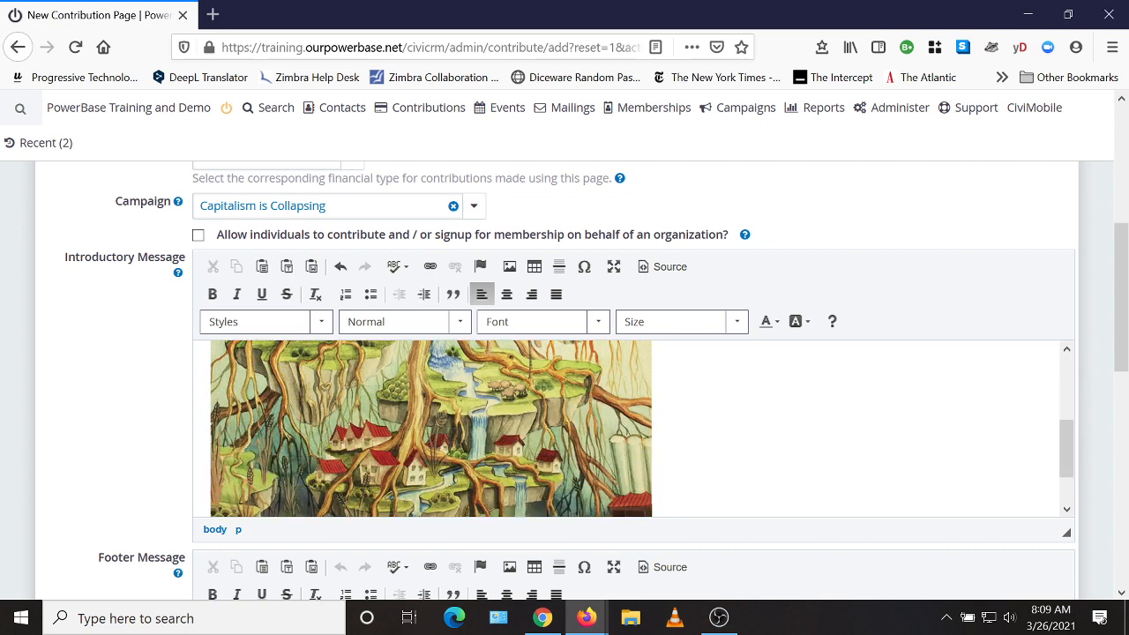
scroll(431, 429, down, 2)
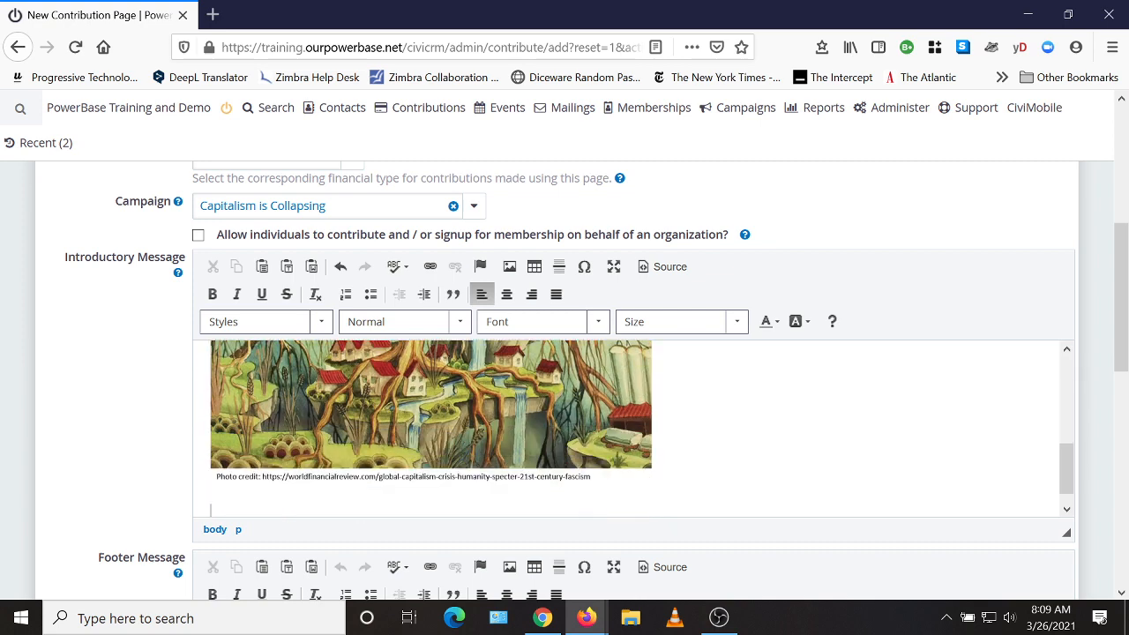
scroll(431, 429, down, 1)
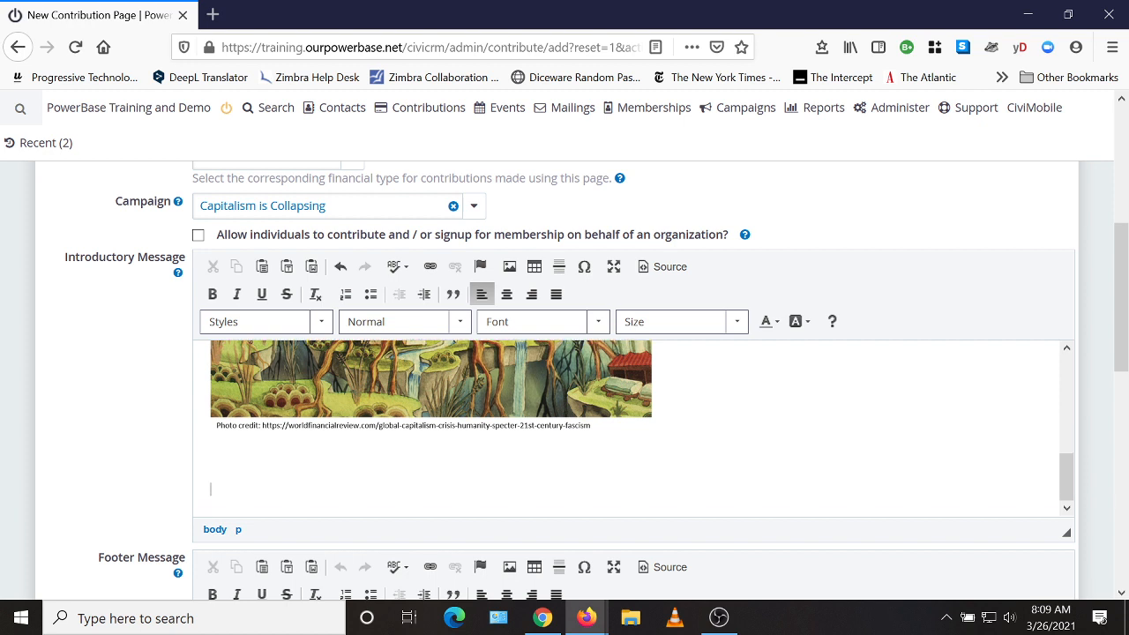
Paste the 'Yup Capitalism is Collapsing!' heading and donation appeal, then start a new paragraph.
text(Yup Capitalism is Collapsing! Please donate so we can create a better world together.)
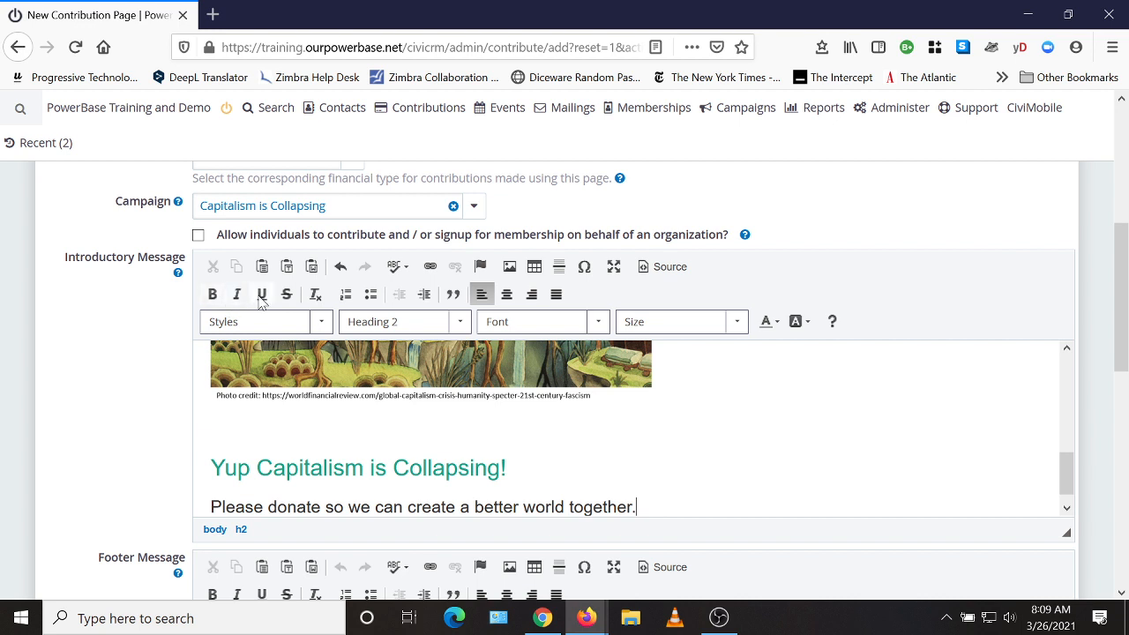
click(445, 327)
click(445, 328)
scroll(642, 427, down, 1)
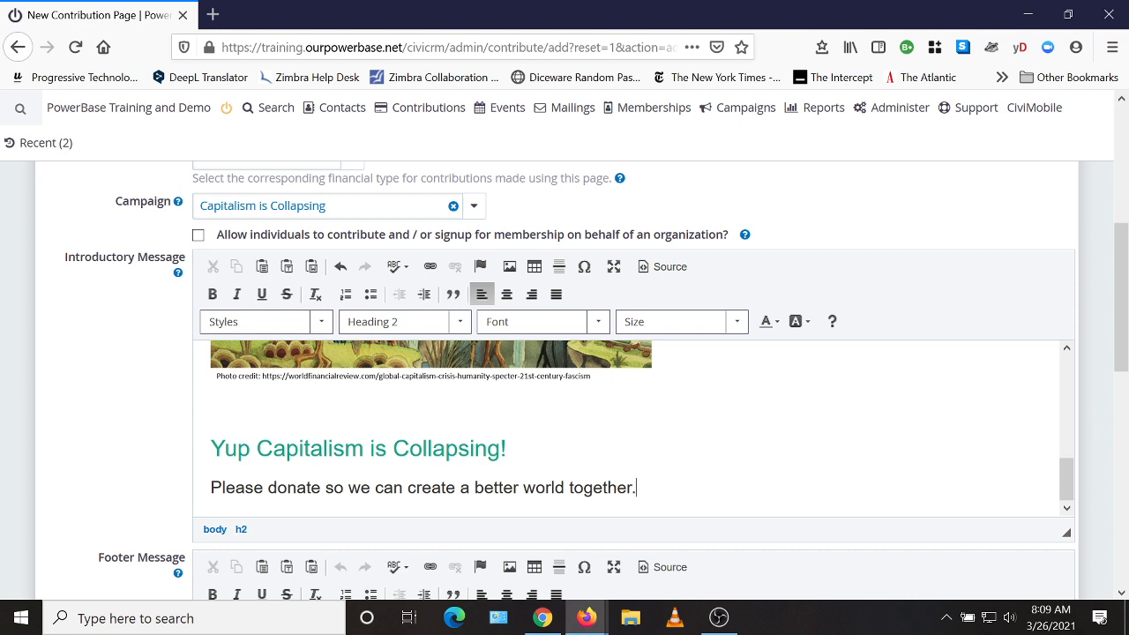
key(Return)
key(Return)
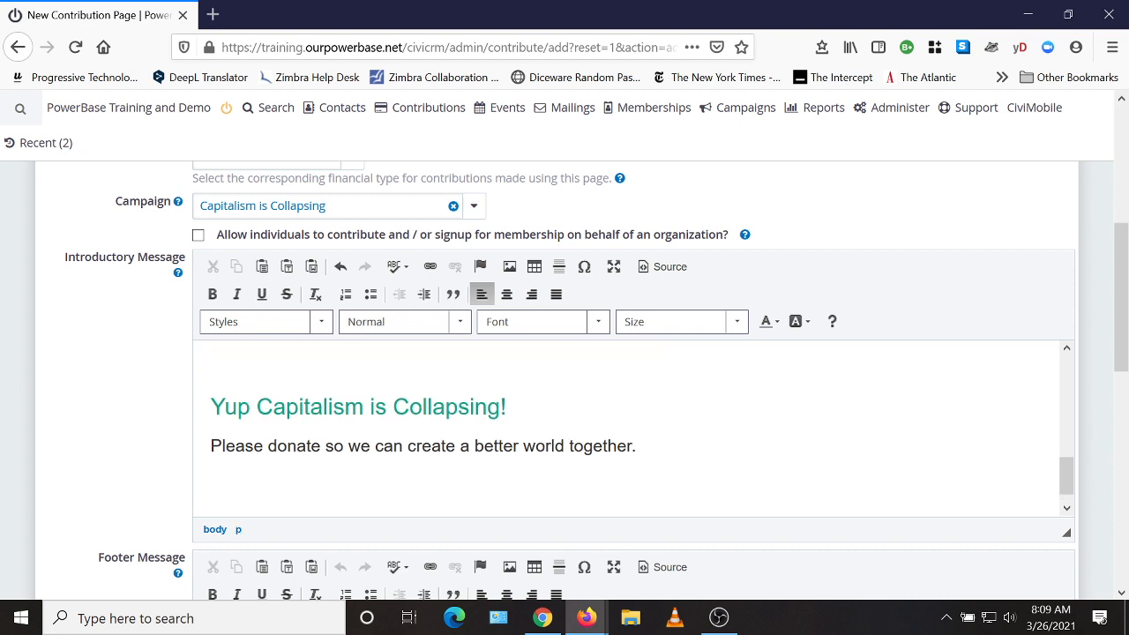
scroll(565, 380, down, 2)
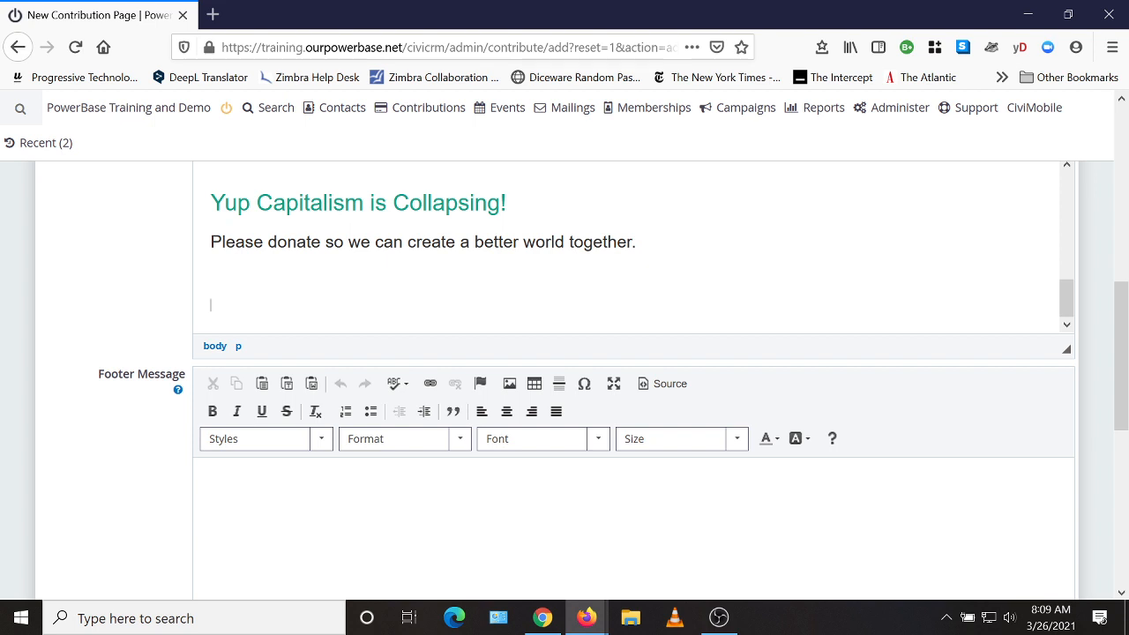
scroll(821, 514, down, 3)
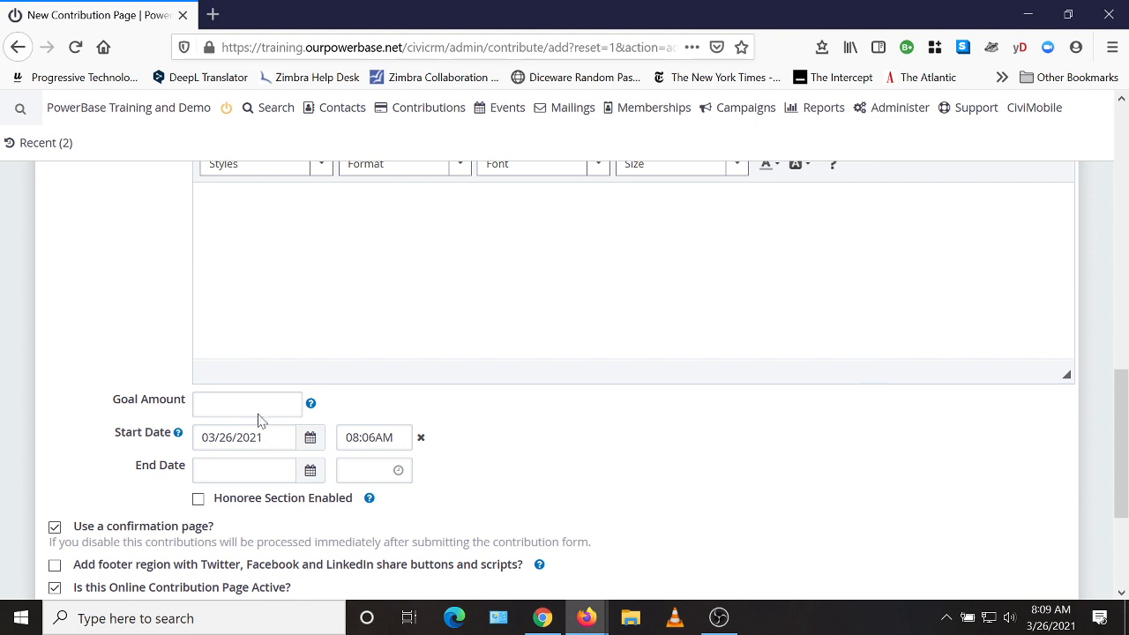
Check the Goal Amount help, then set the Start Date to 03/25/2021.
click(311, 406)
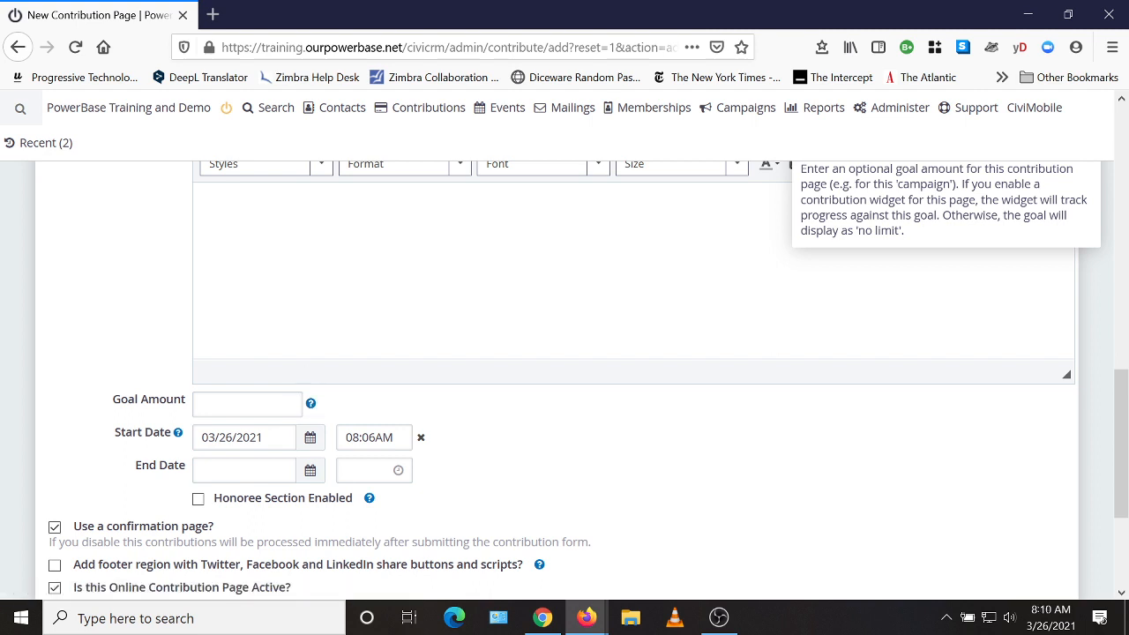
click(310, 406)
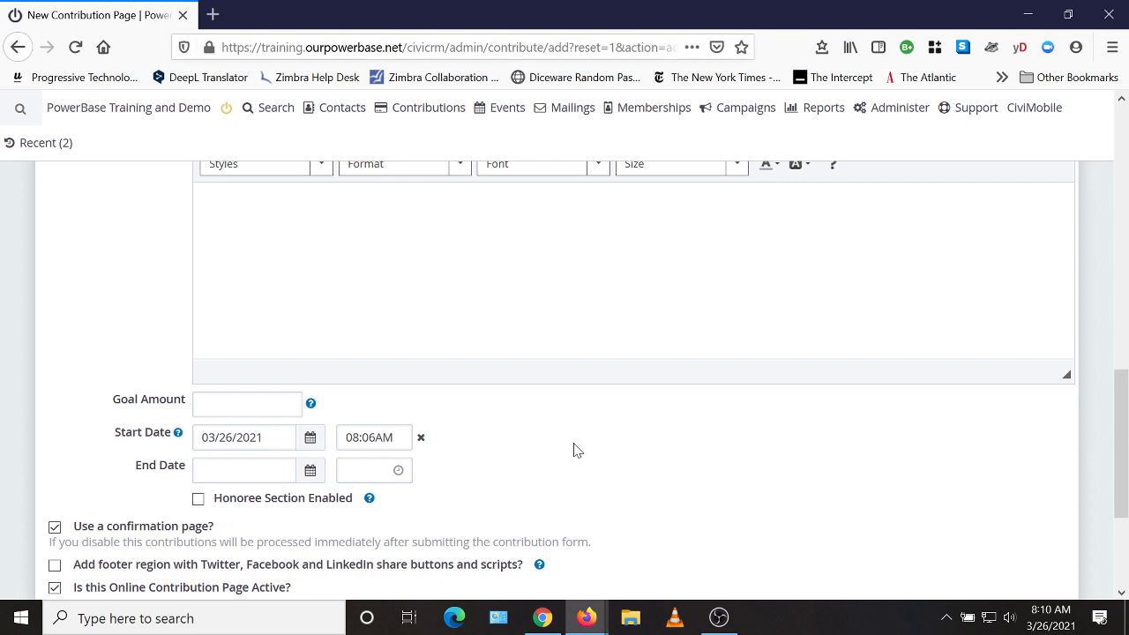
click(314, 440)
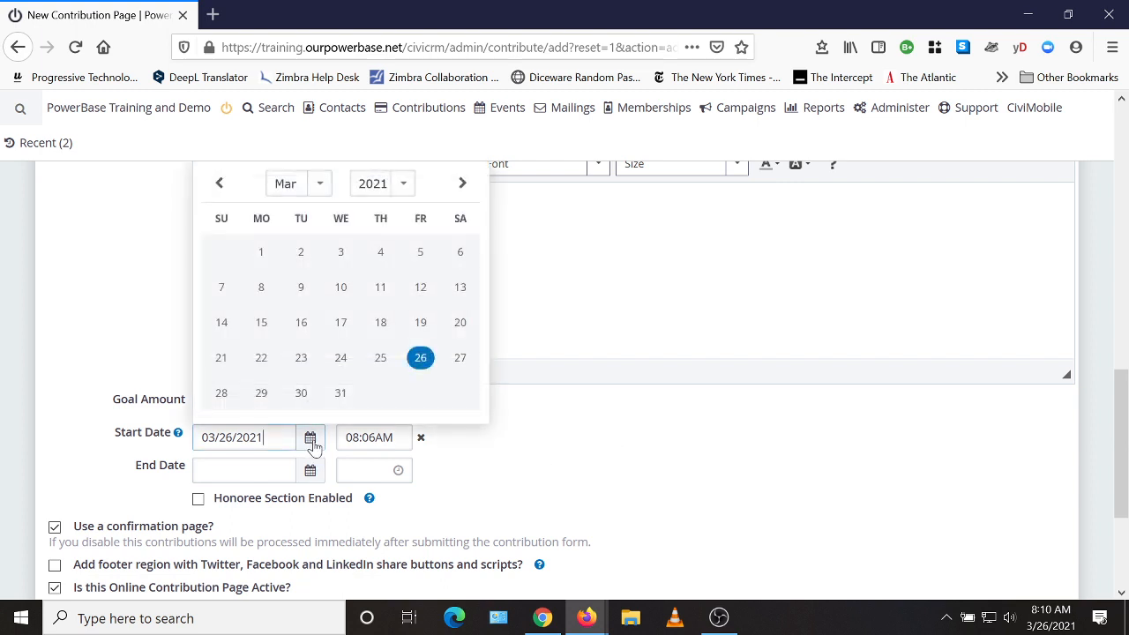
click(377, 367)
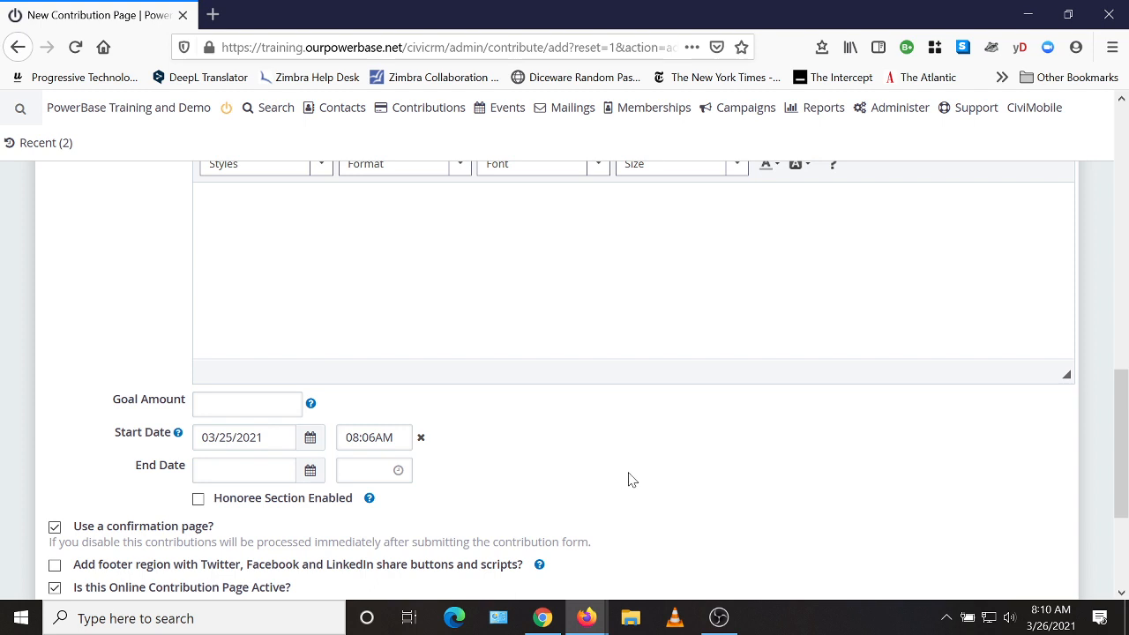
scroll(605, 459, down, 3)
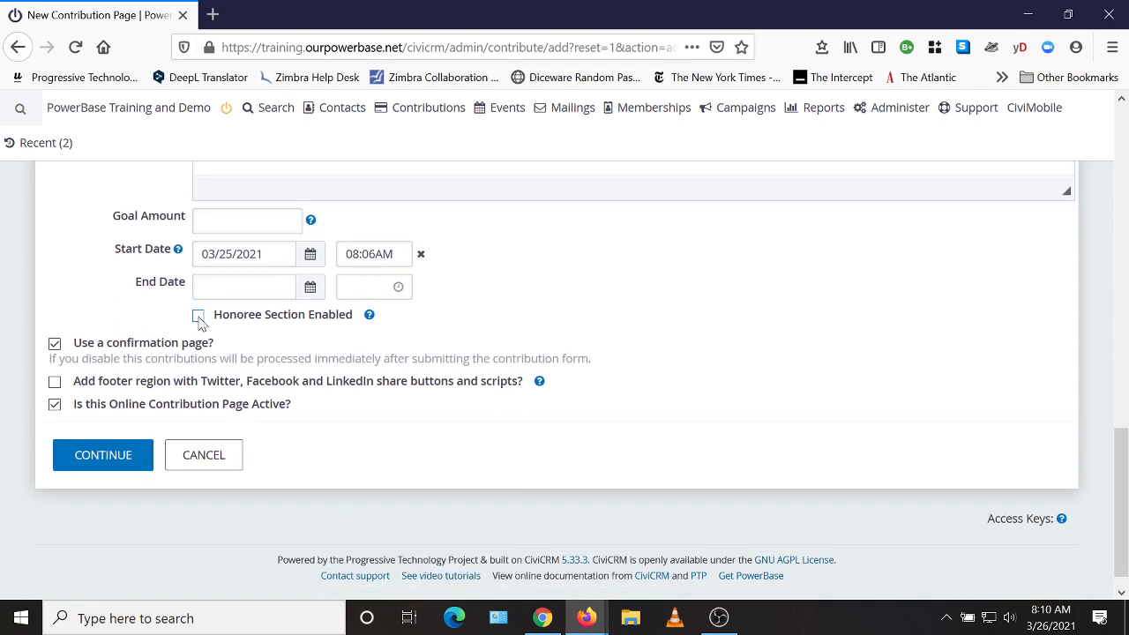
Enable the honoree section with the Honoree Individual profile, previewing its fields.
click(198, 316)
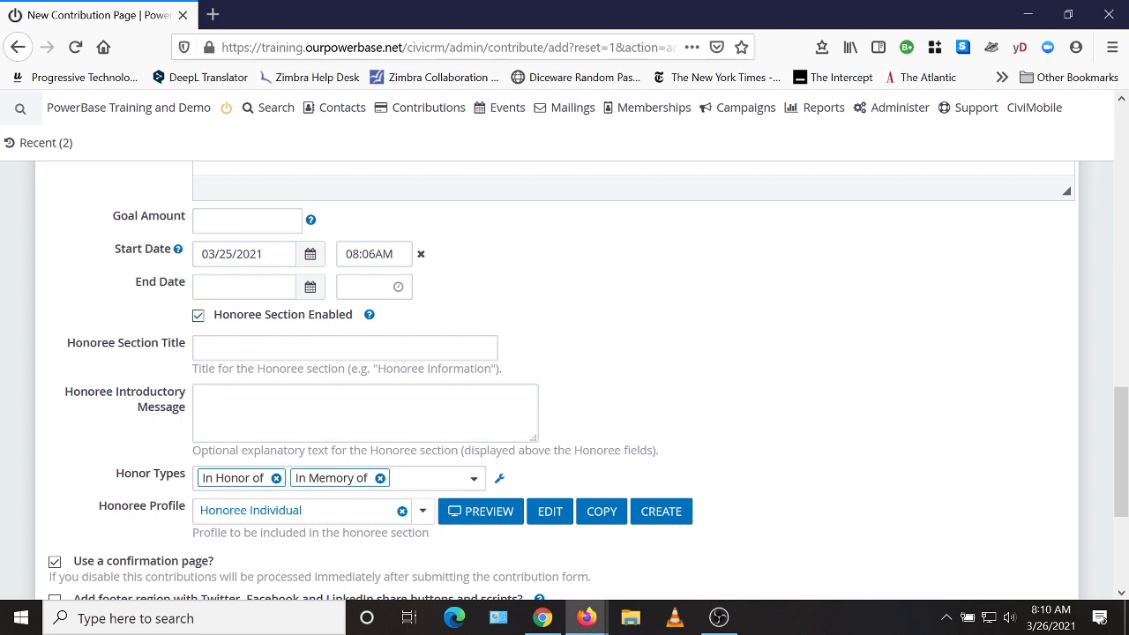
scroll(741, 419, down, 2)
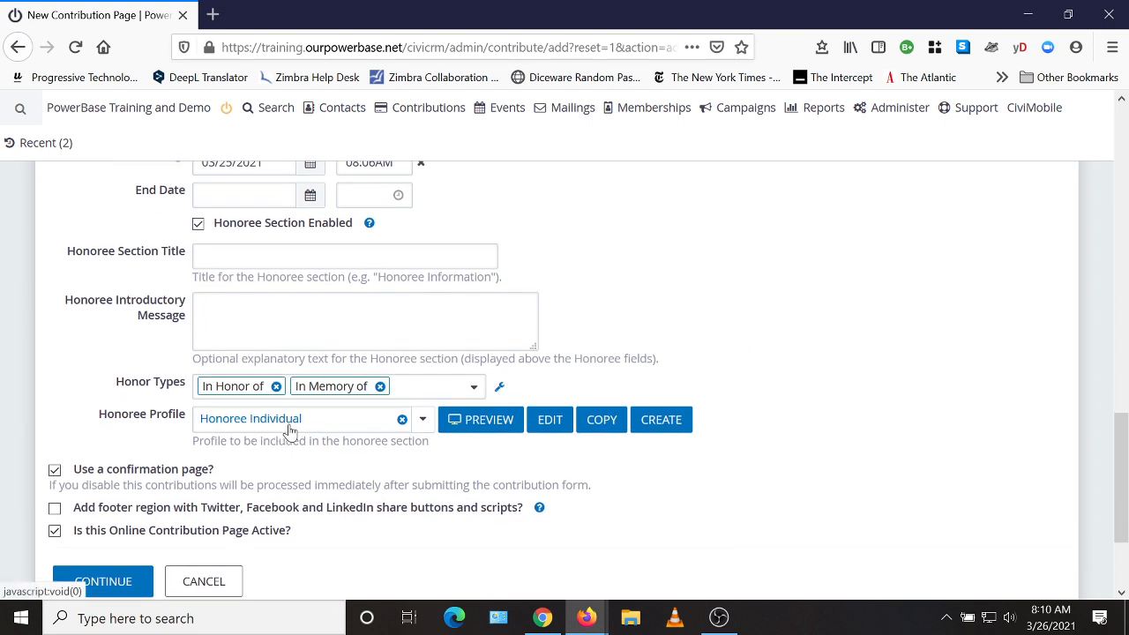
click(423, 423)
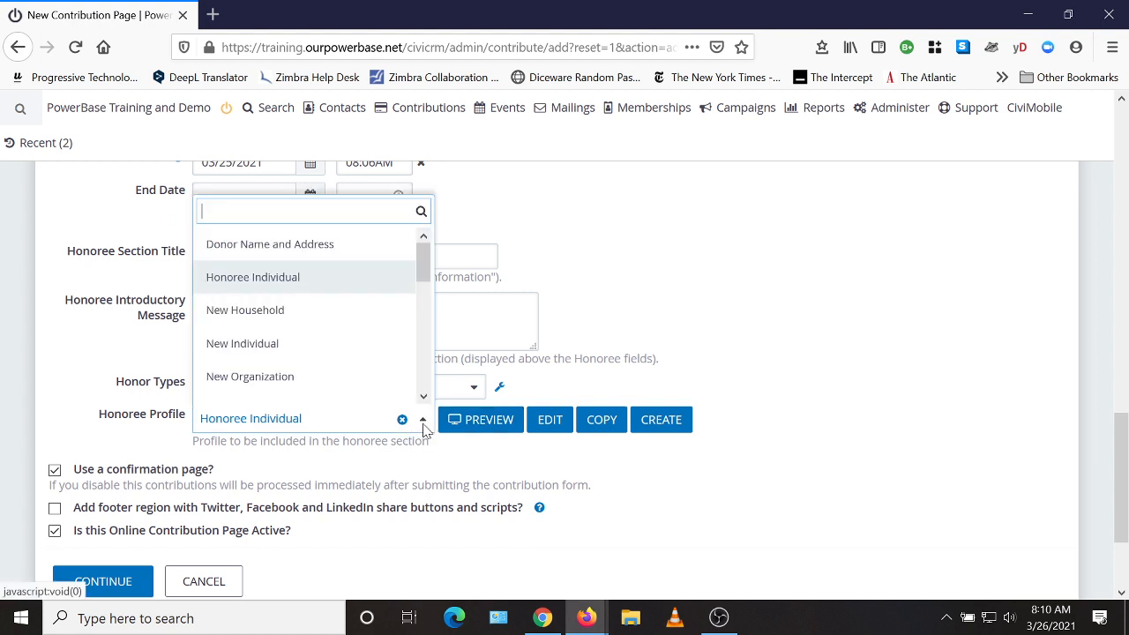
scroll(315, 325, down, 1)
scroll(337, 265, up, 1)
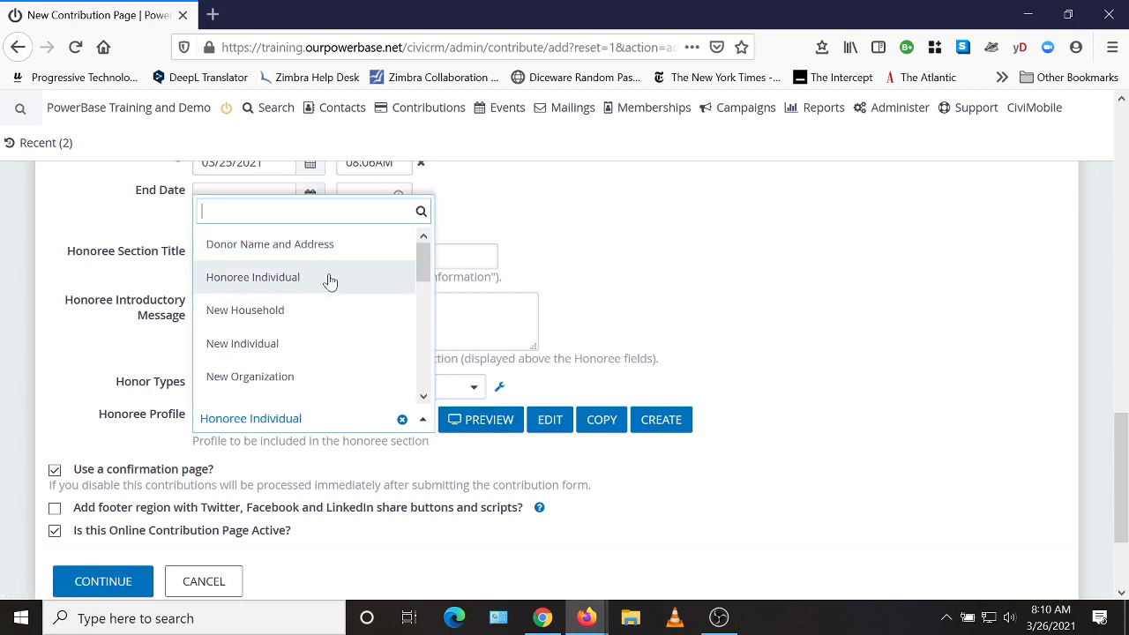
click(329, 281)
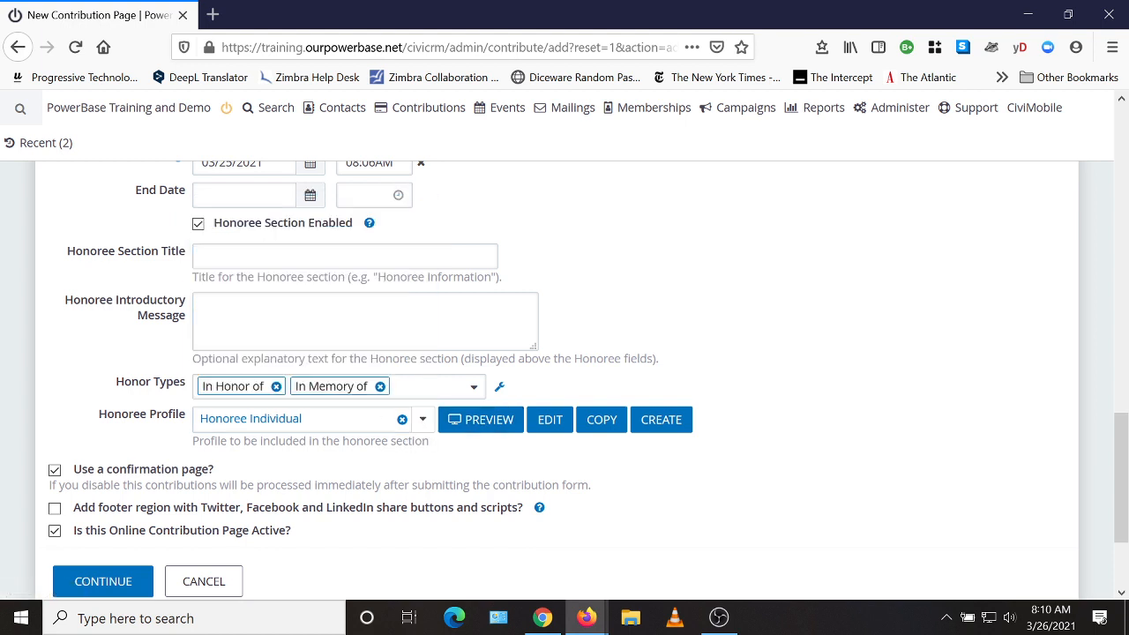
click(490, 420)
scroll(820, 430, down, 2)
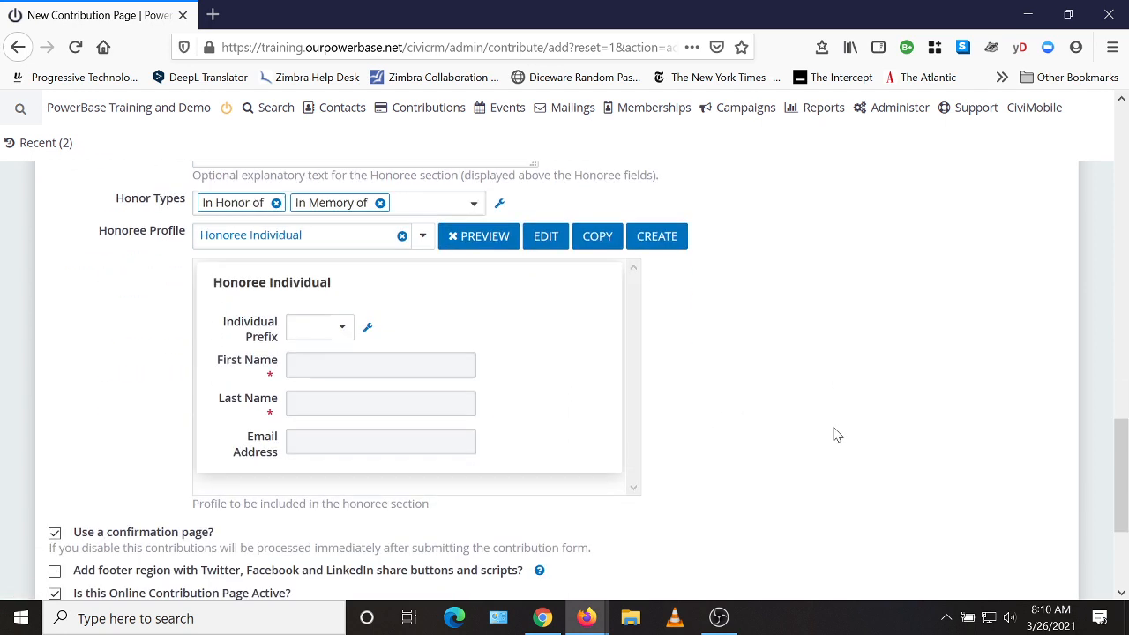
scroll(836, 434, up, 1)
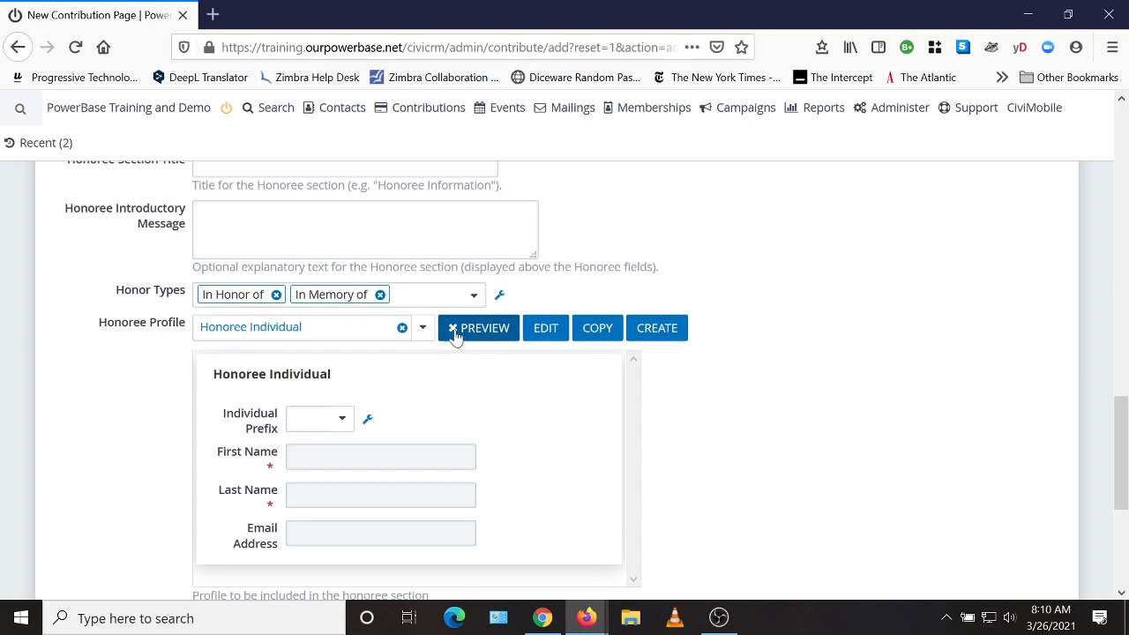
click(454, 336)
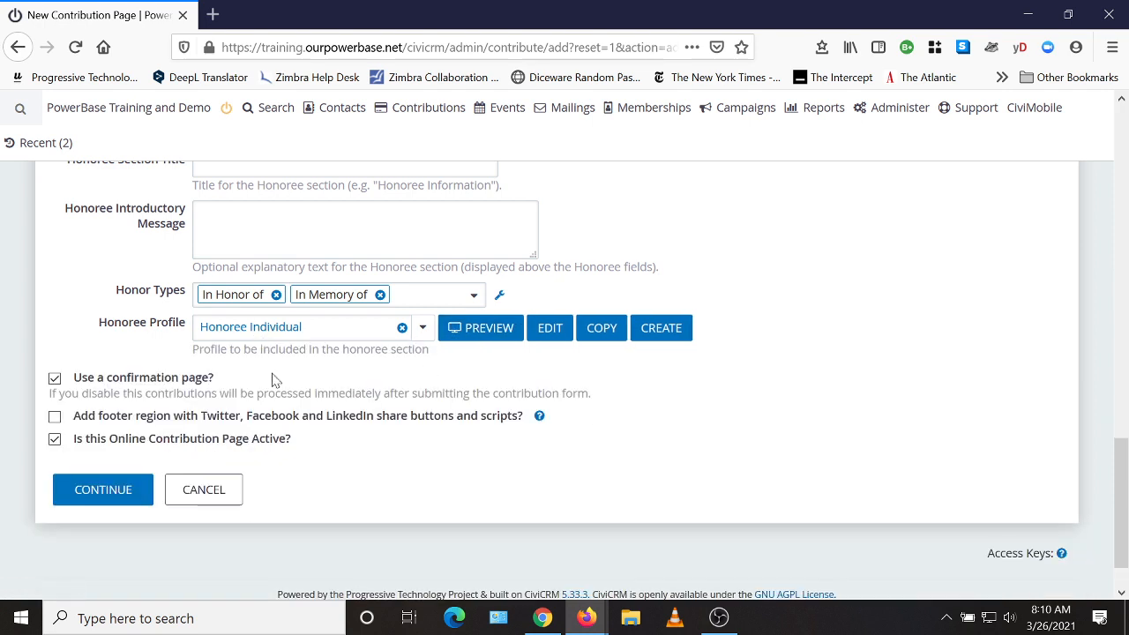
Turn off the confirmation page and submit the Title settings to continue.
click(55, 378)
click(92, 491)
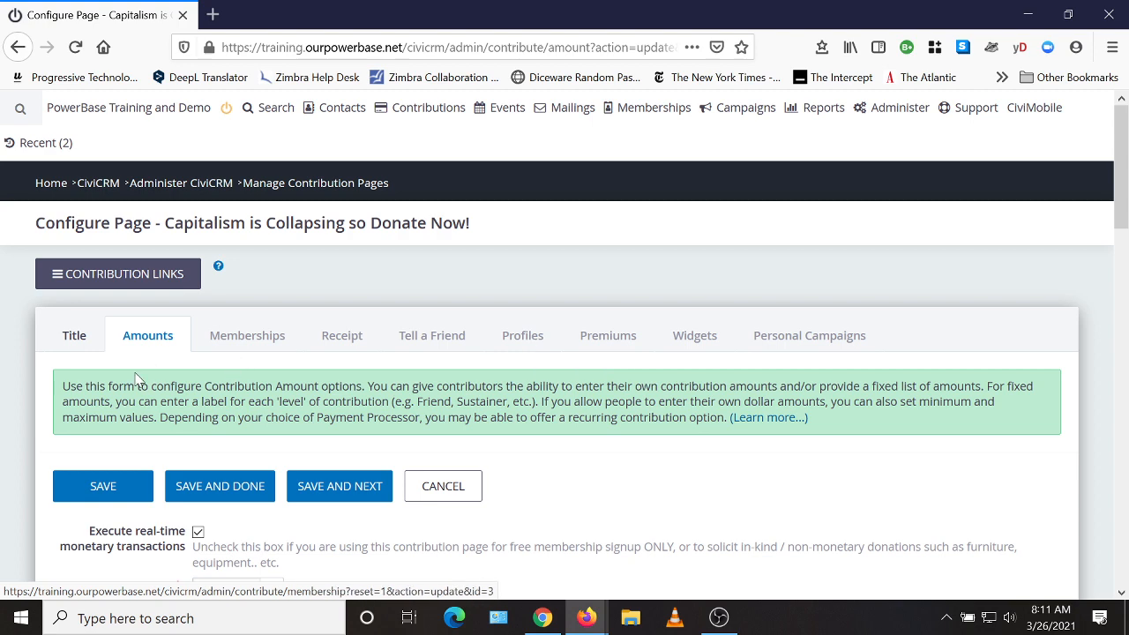
Scroll through the Amounts settings to review the Currency and Payment Processor fields.
scroll(836, 337, down, 2)
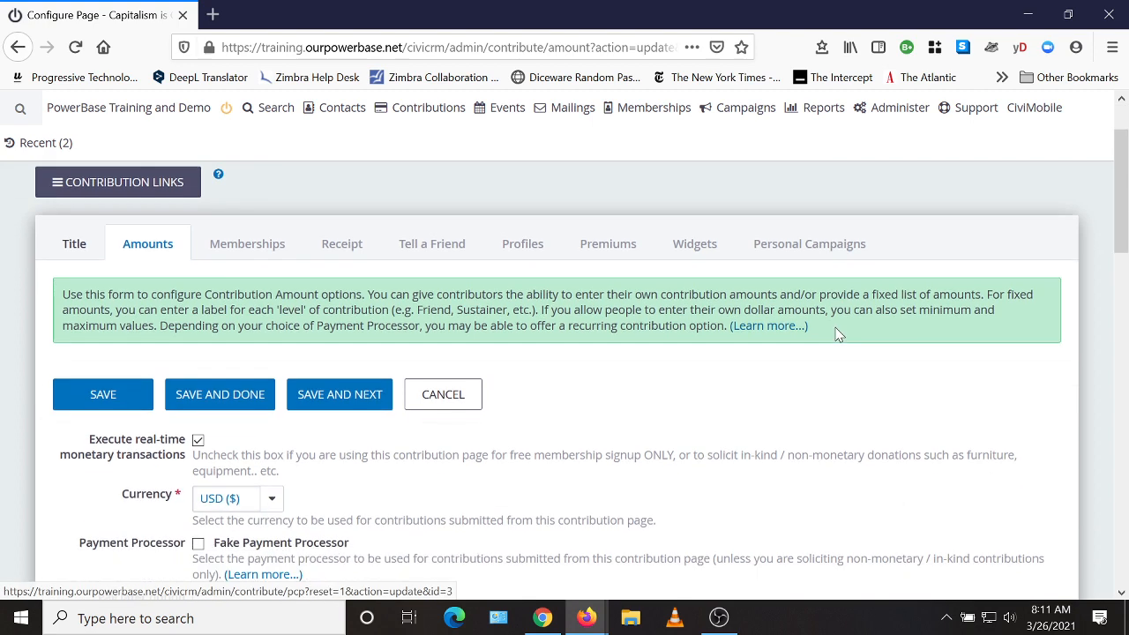
scroll(365, 494, up, 2)
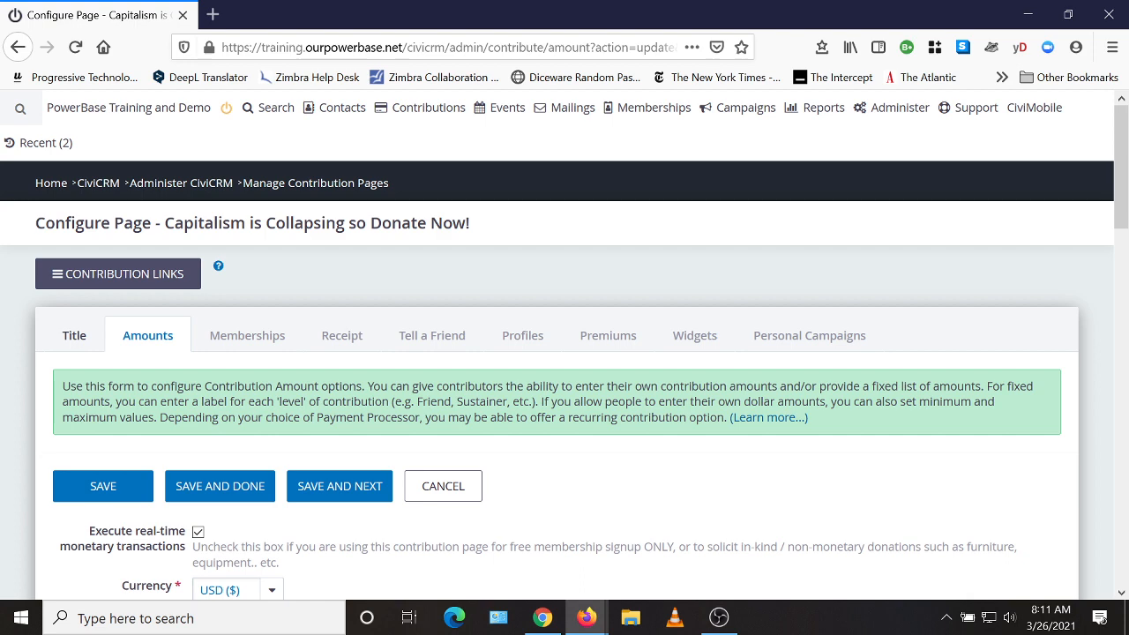
scroll(688, 420, down, 2)
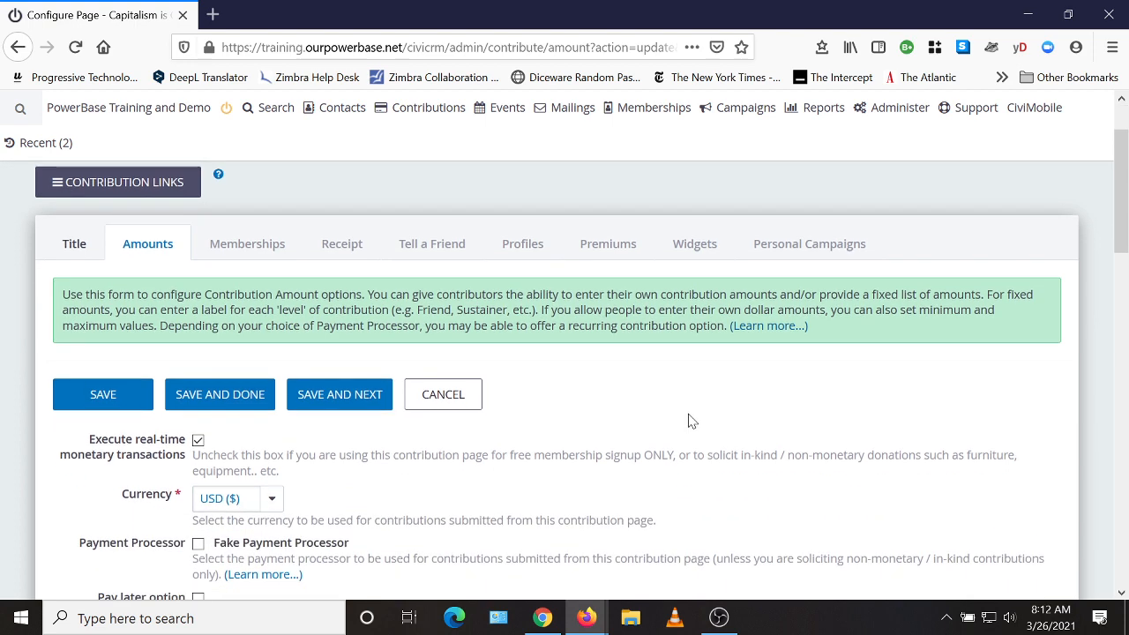
scroll(701, 414, down, 2)
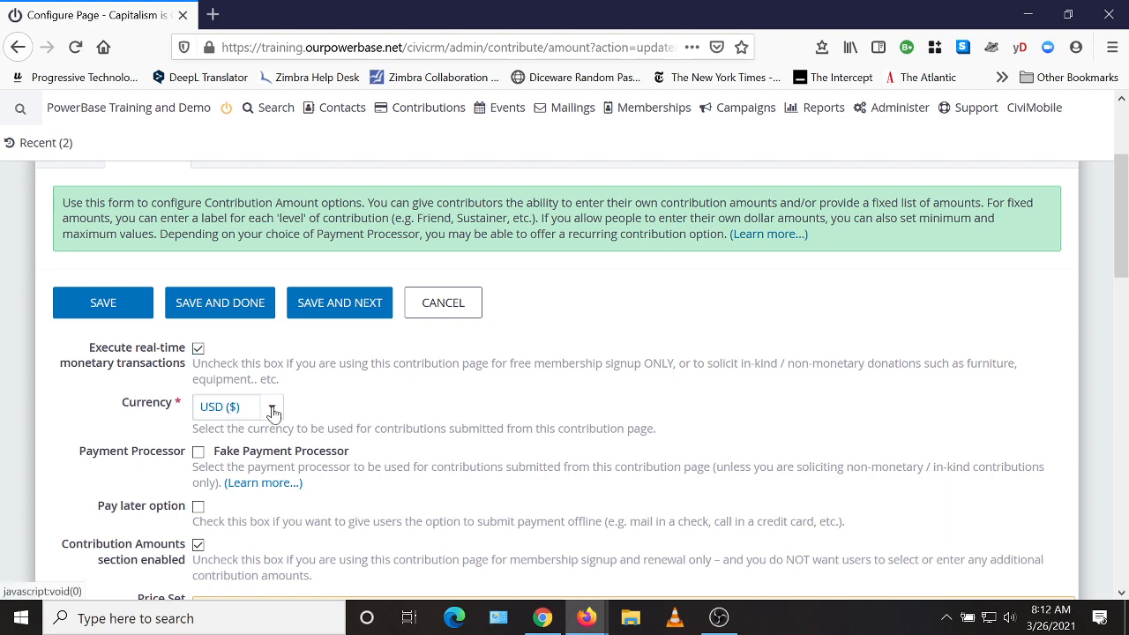
Select the Fake Payment Processor and leave the pay later option unchecked.
scroll(574, 396, down, 2)
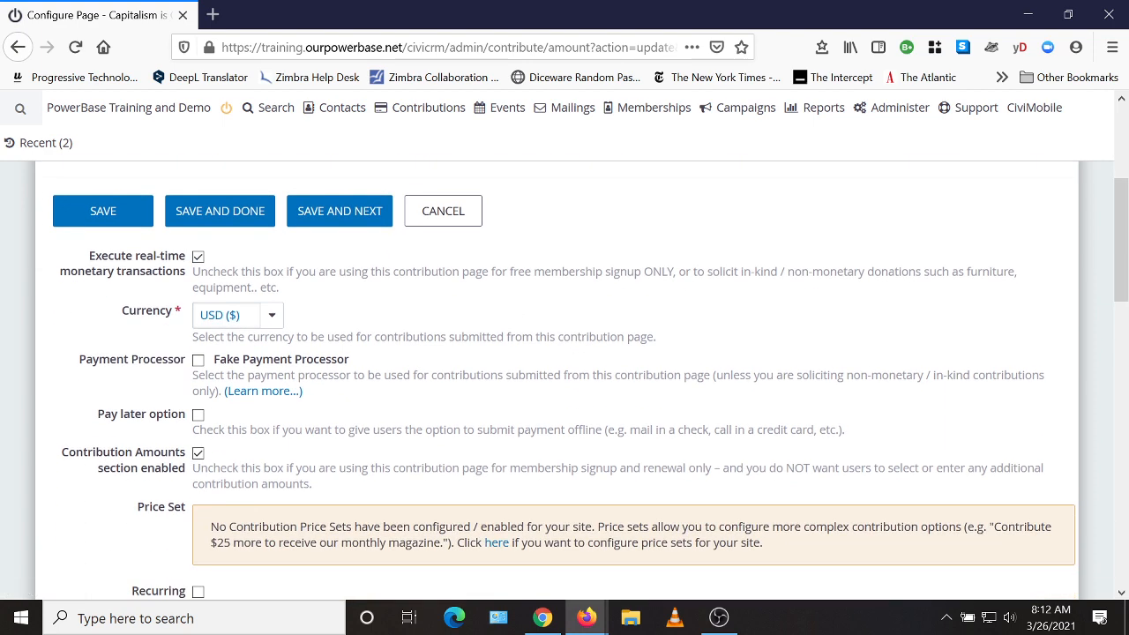
click(198, 363)
scroll(198, 369, down, 3)
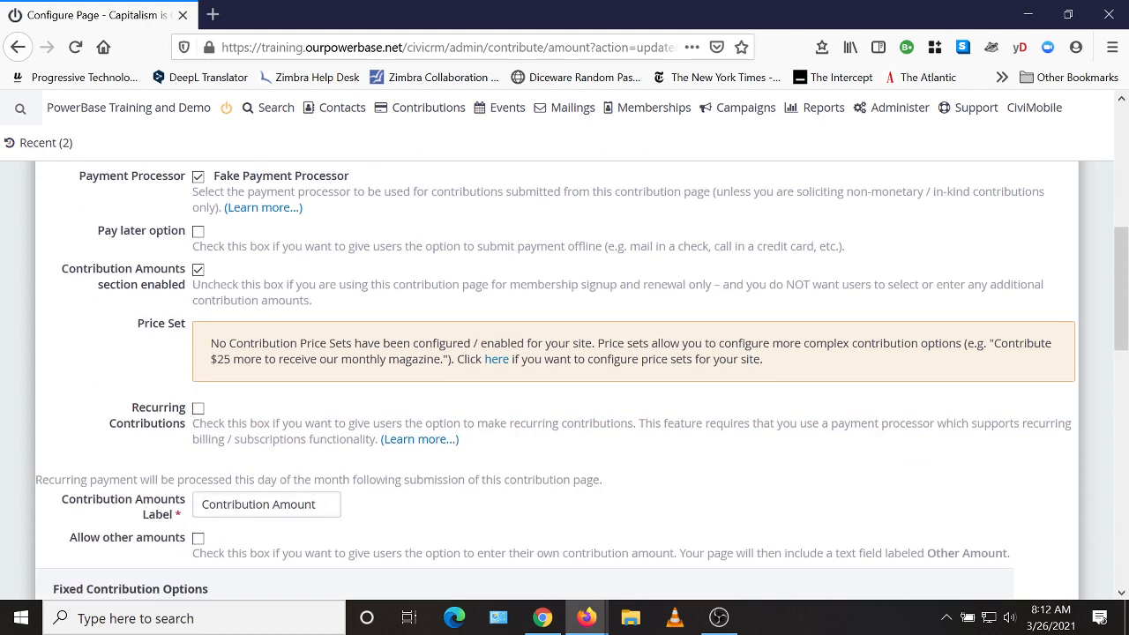
scroll(252, 313, up, 1)
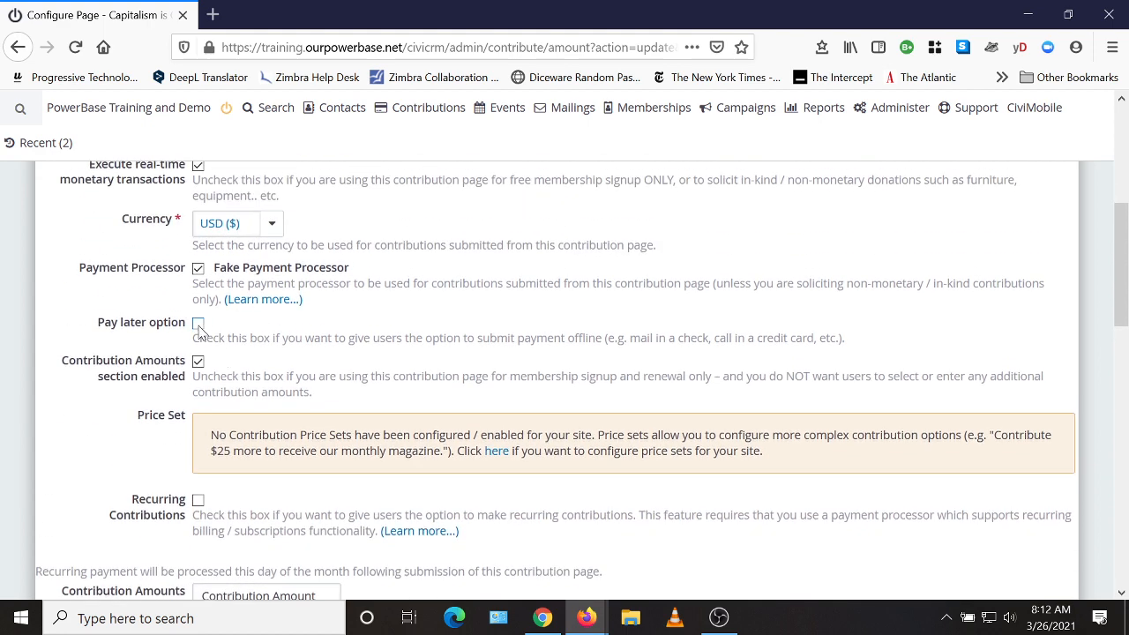
click(198, 324)
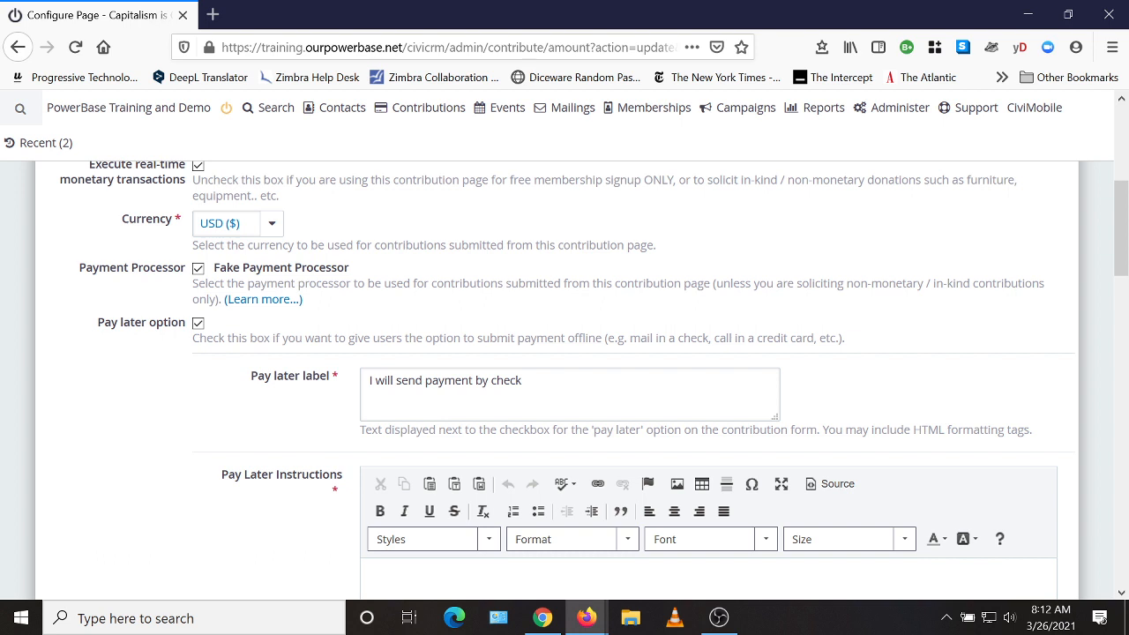
scroll(559, 466, down, 2)
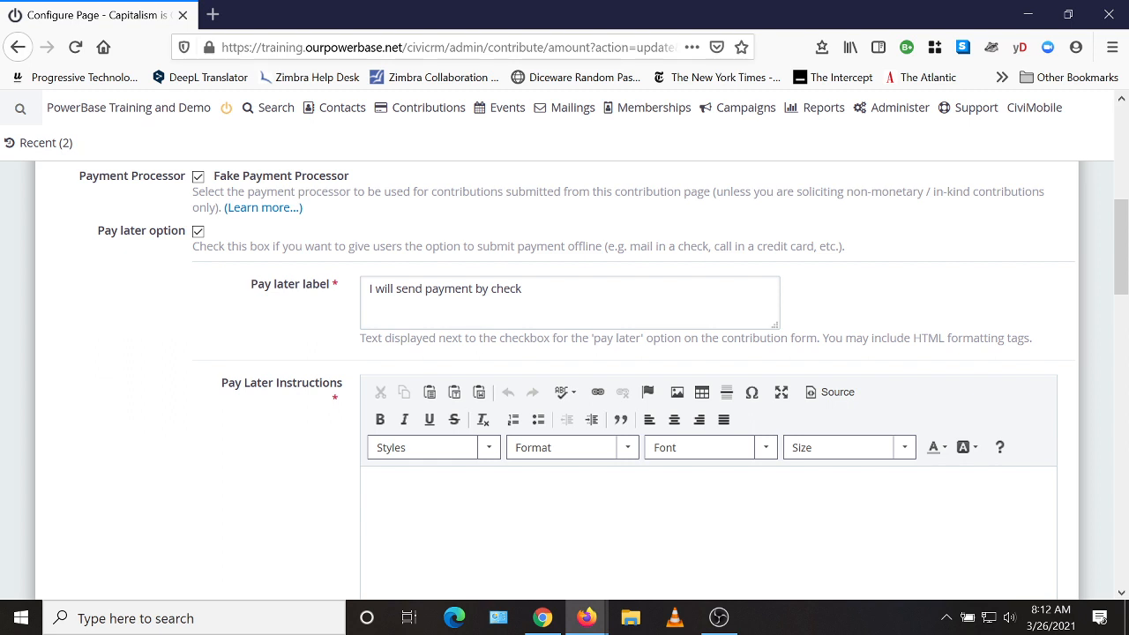
click(199, 233)
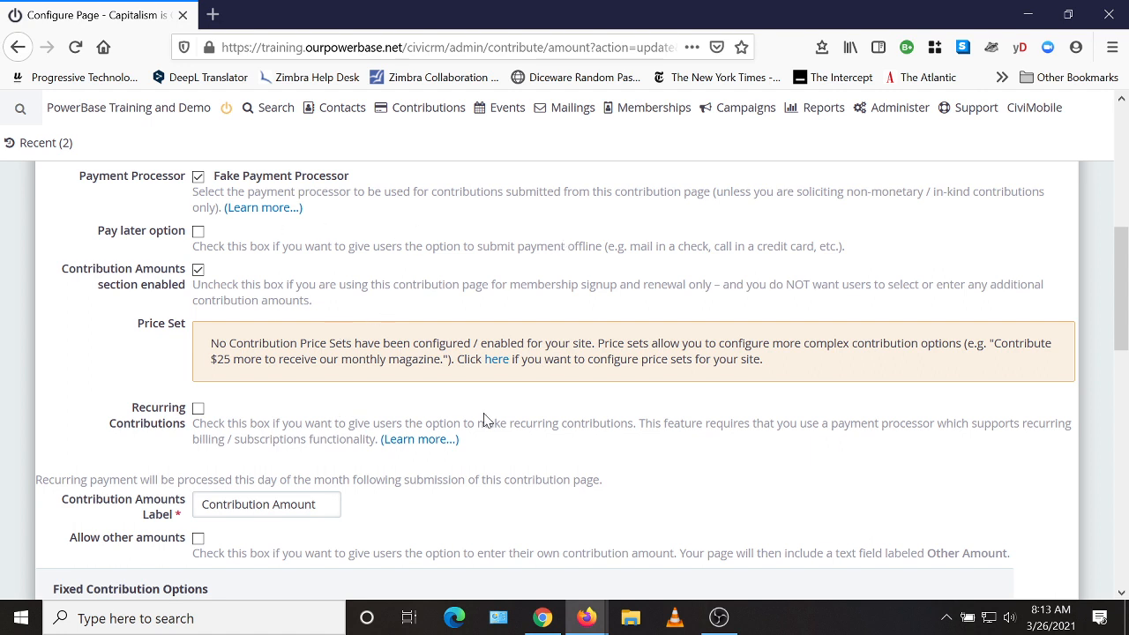
Tick Recurring Contributions, keeping 'month' as the only supported recurring unit.
scroll(593, 413, down, 2)
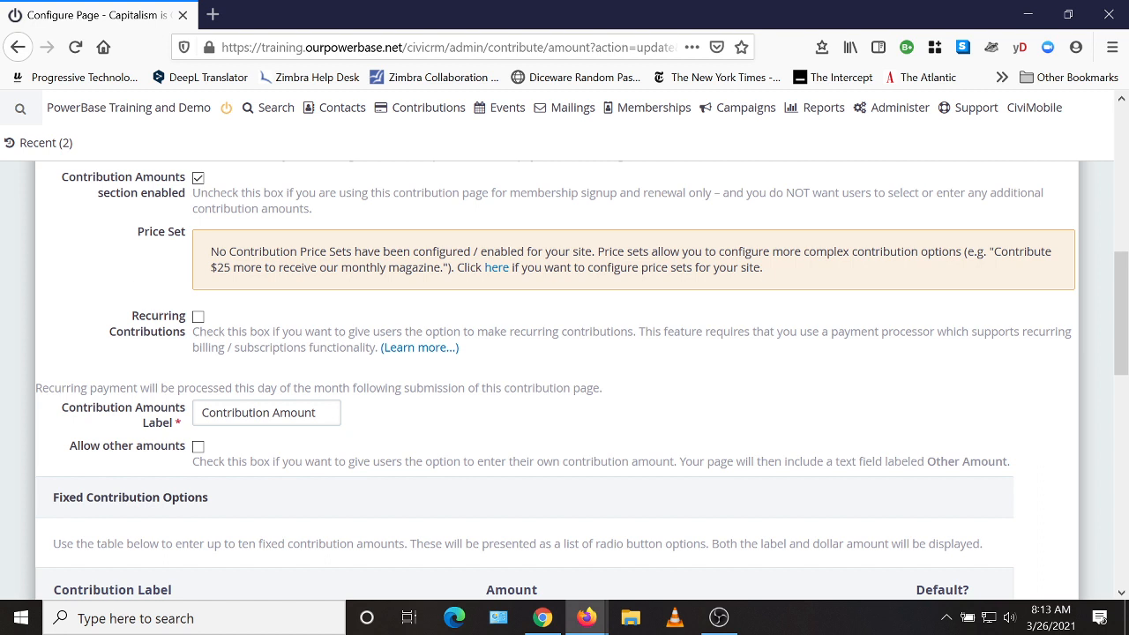
click(197, 316)
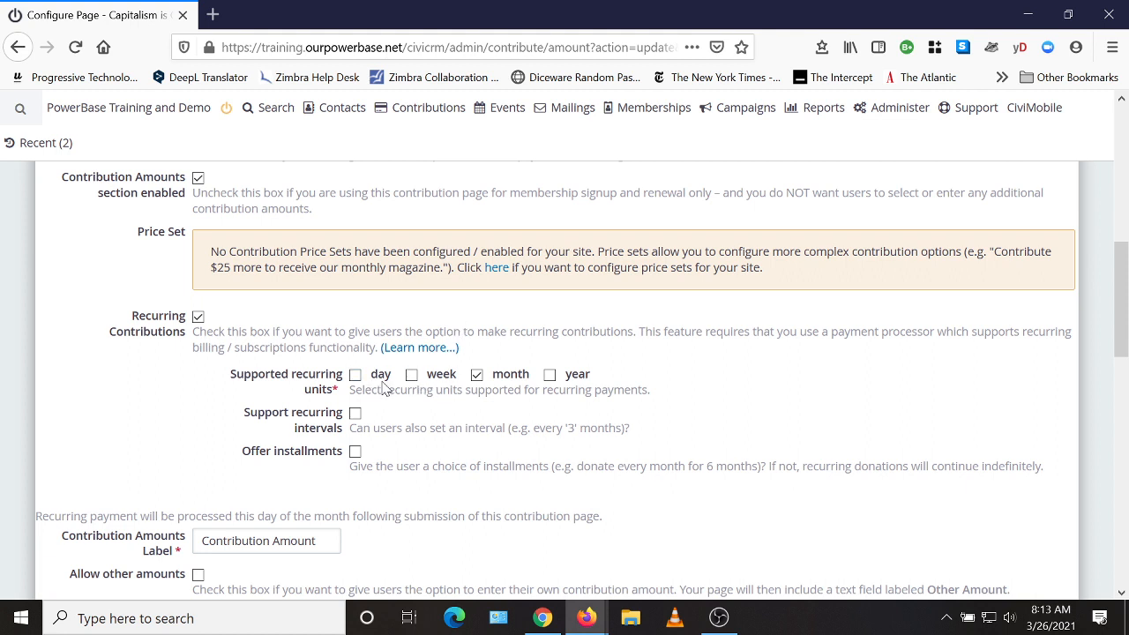
scroll(842, 395, down, 2)
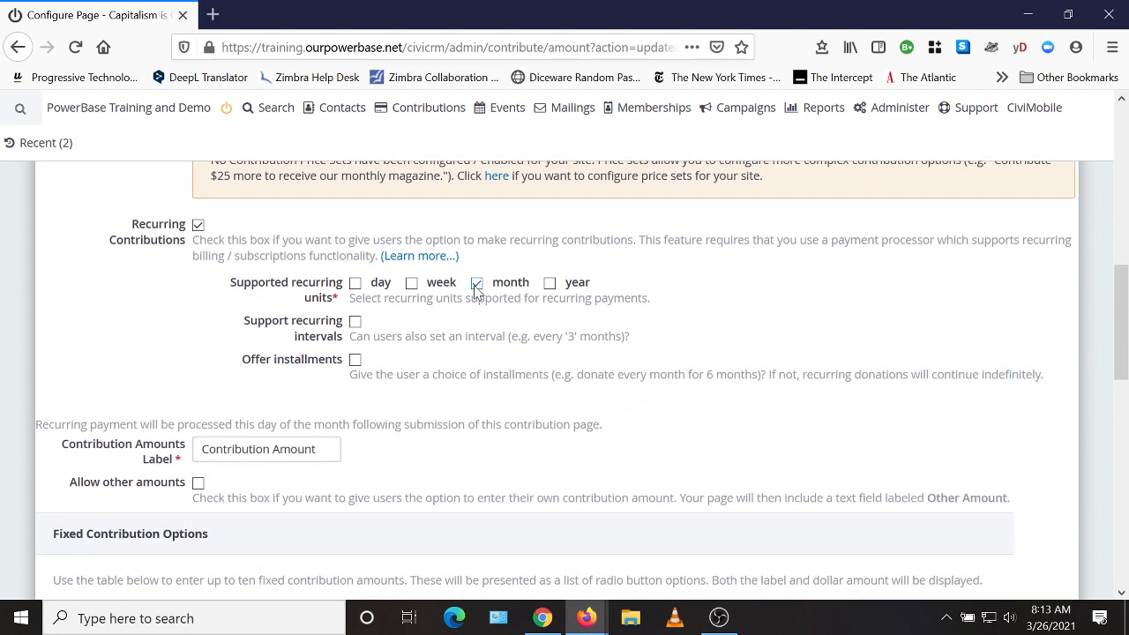
scroll(829, 338, down, 4)
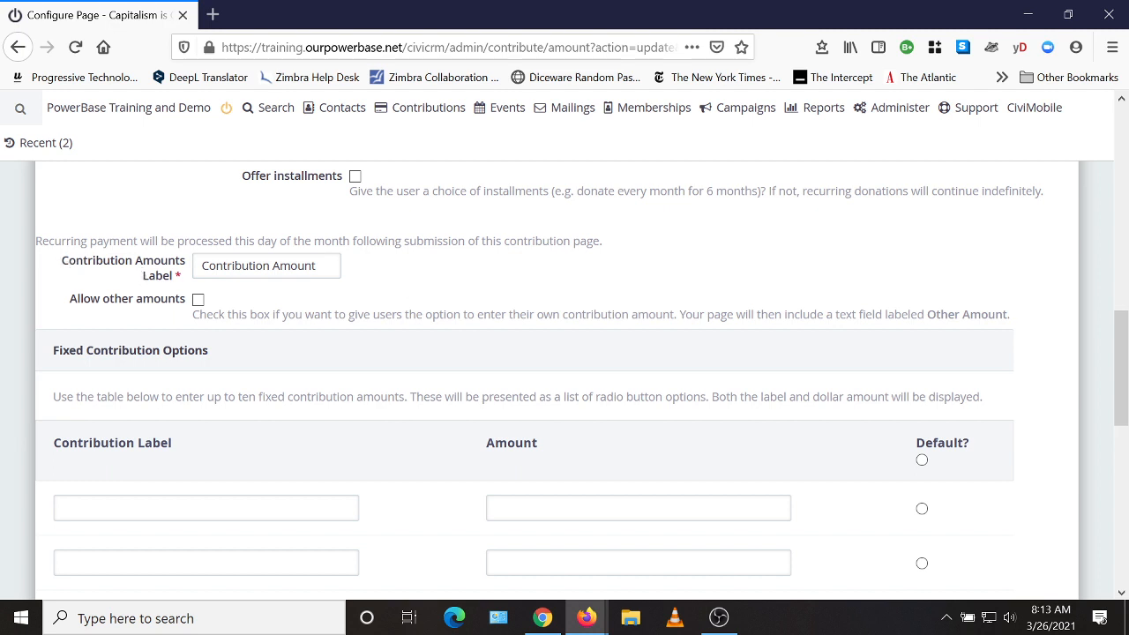
Relabel the amounts 'Donation Amount' and allow donors to enter other amounts.
drag(273, 266, 201, 266)
text(Donation)
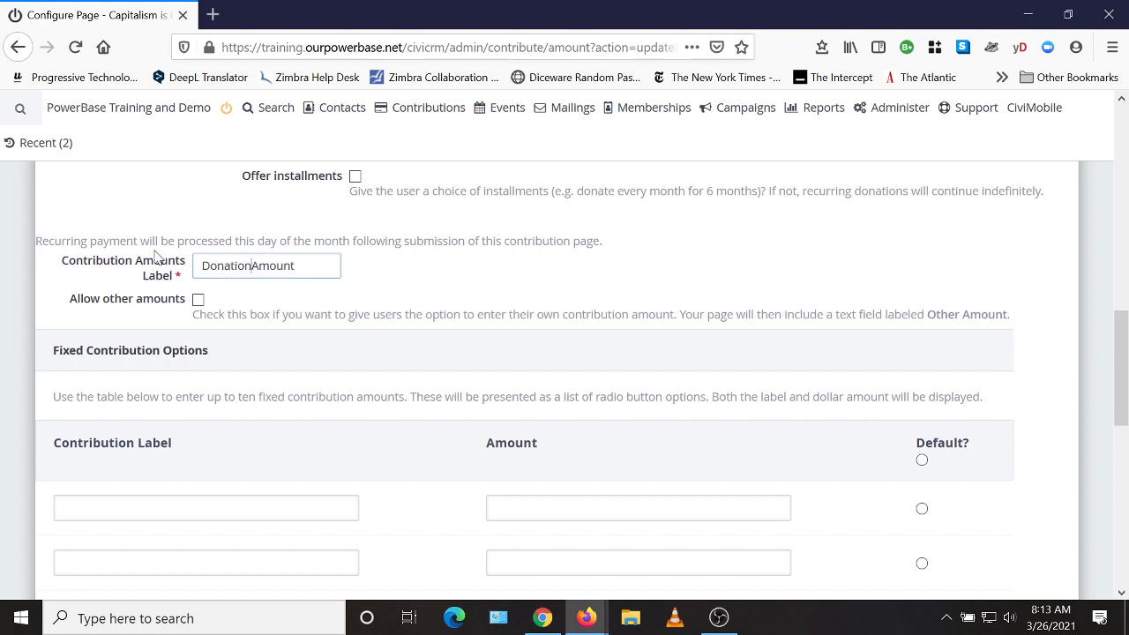
click(199, 300)
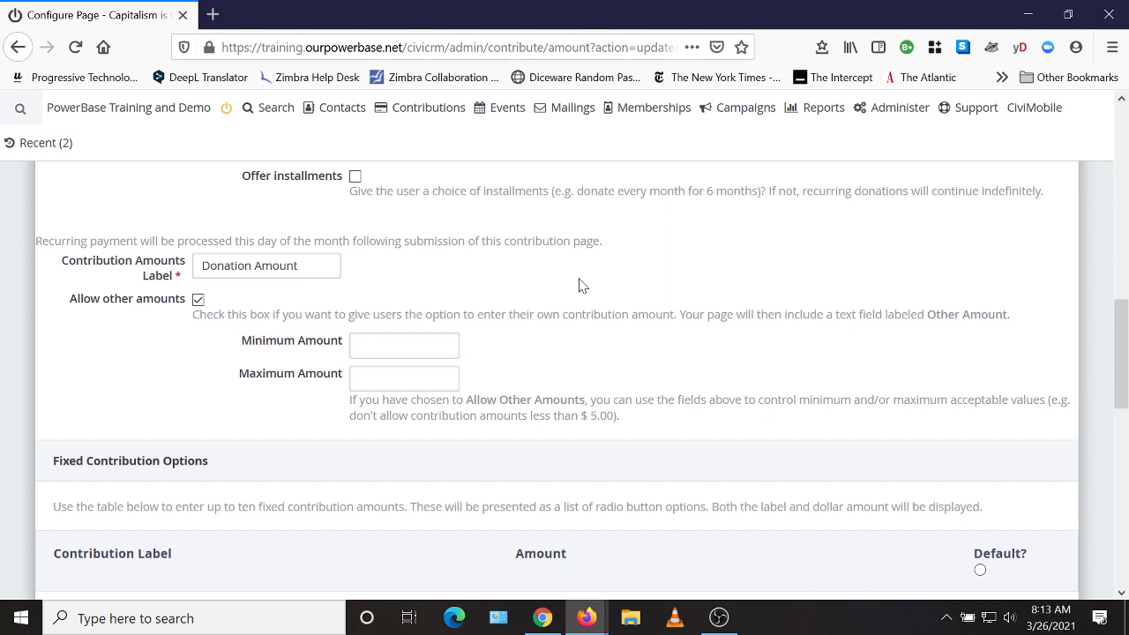
scroll(581, 285, down, 2)
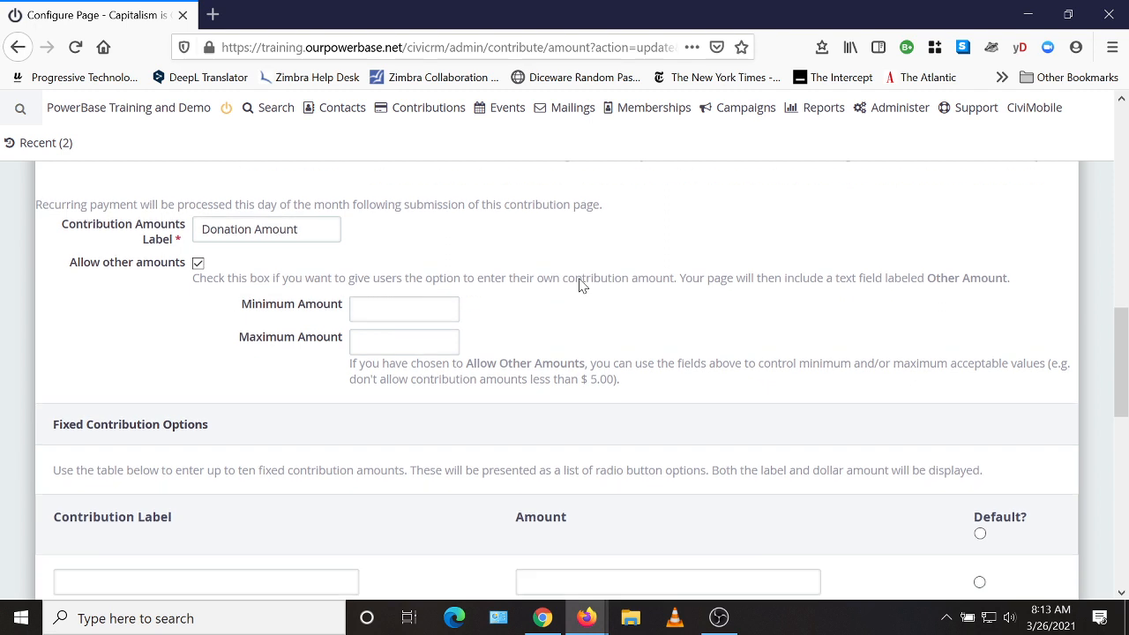
Set the Minimum Amount to 5, leaving the maximum empty.
key(Tab)
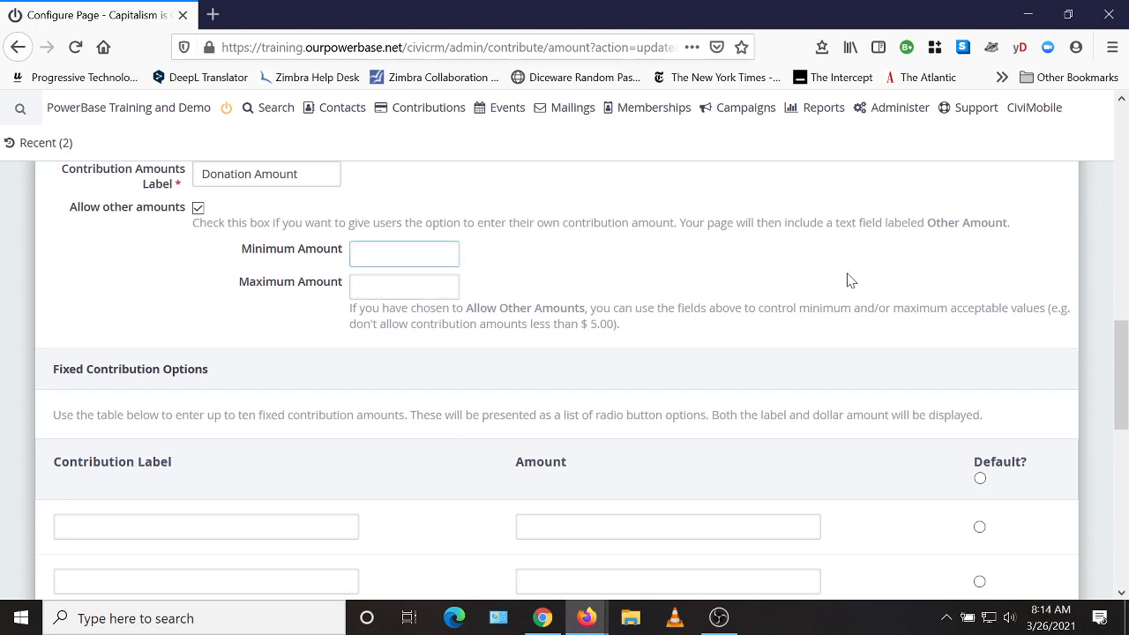
text(5)
key(ctrl+a)
click(611, 266)
scroll(622, 273, down, 2)
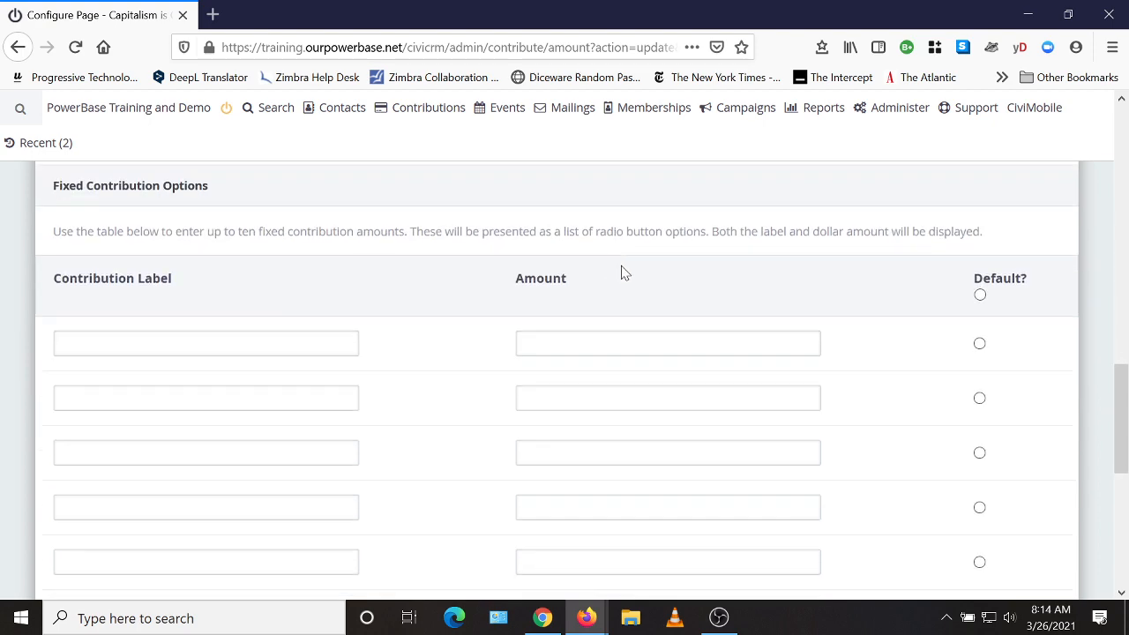
scroll(627, 281, up, 3)
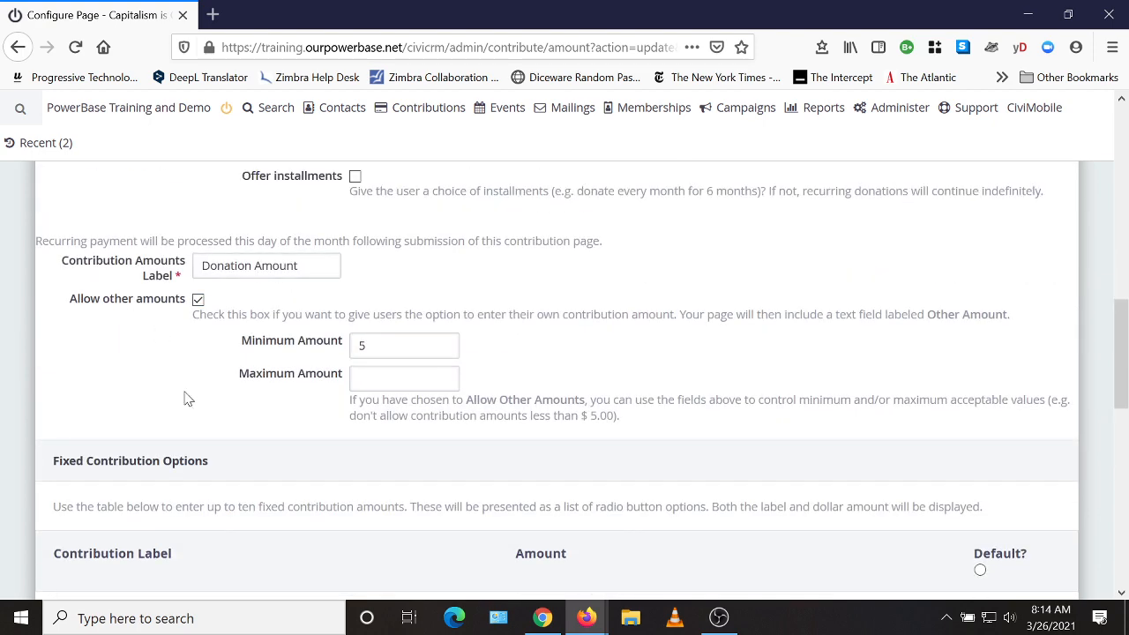
scroll(190, 397, down, 10)
scroll(794, 436, up, 7)
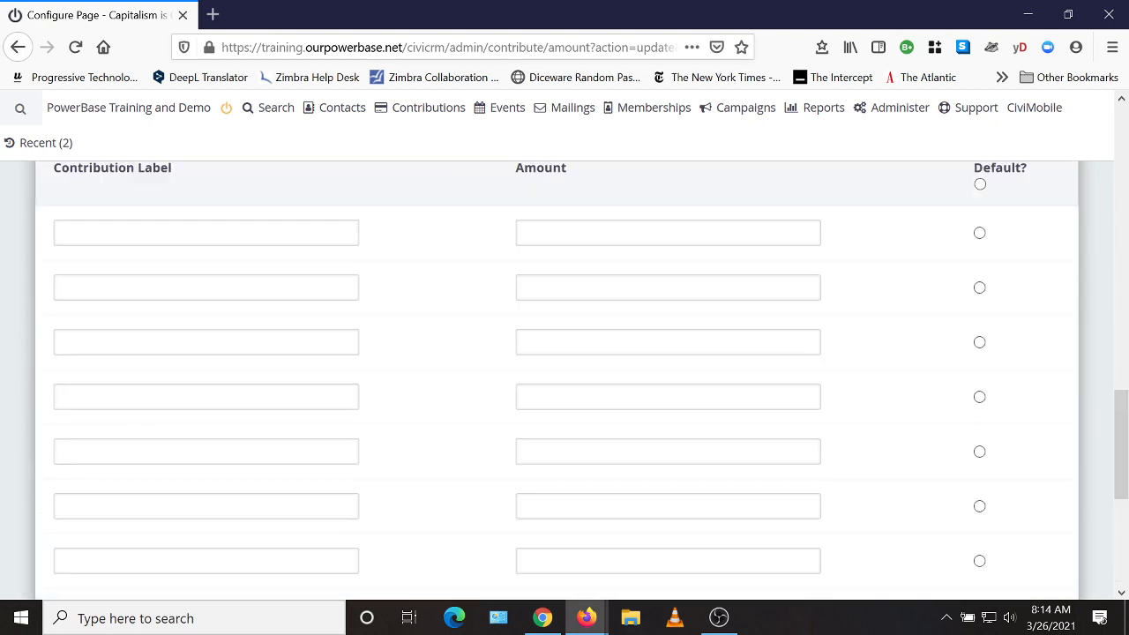
scroll(766, 379, up, 2)
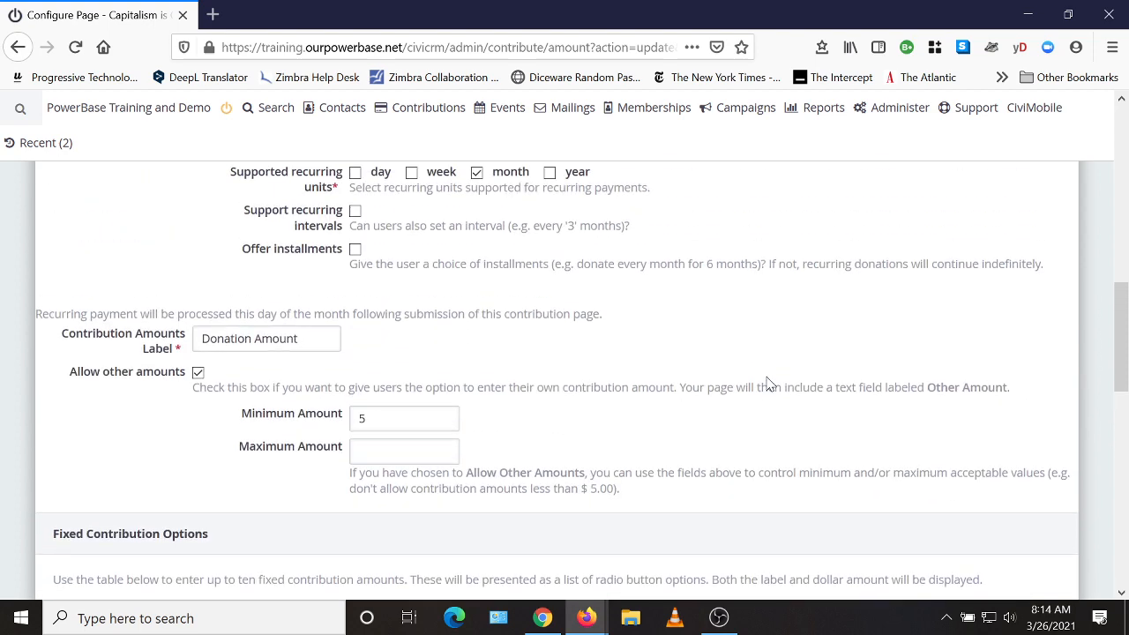
scroll(767, 380, down, 1)
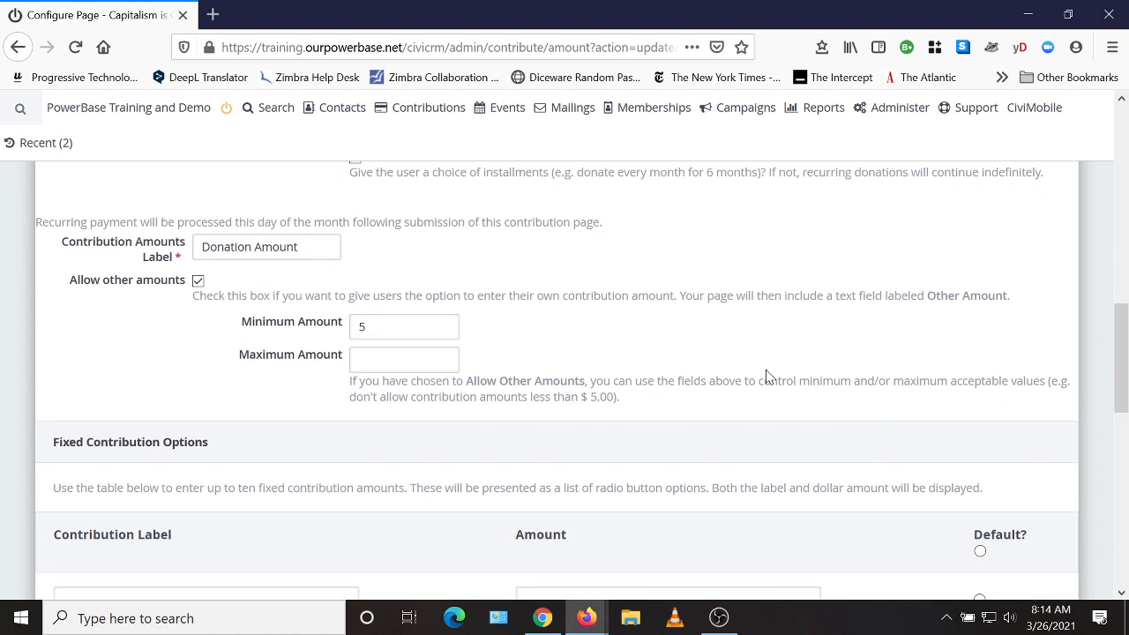
Enter fixed contribution amounts 100, 50 and 25, making 25 the default.
scroll(688, 337, down, 2)
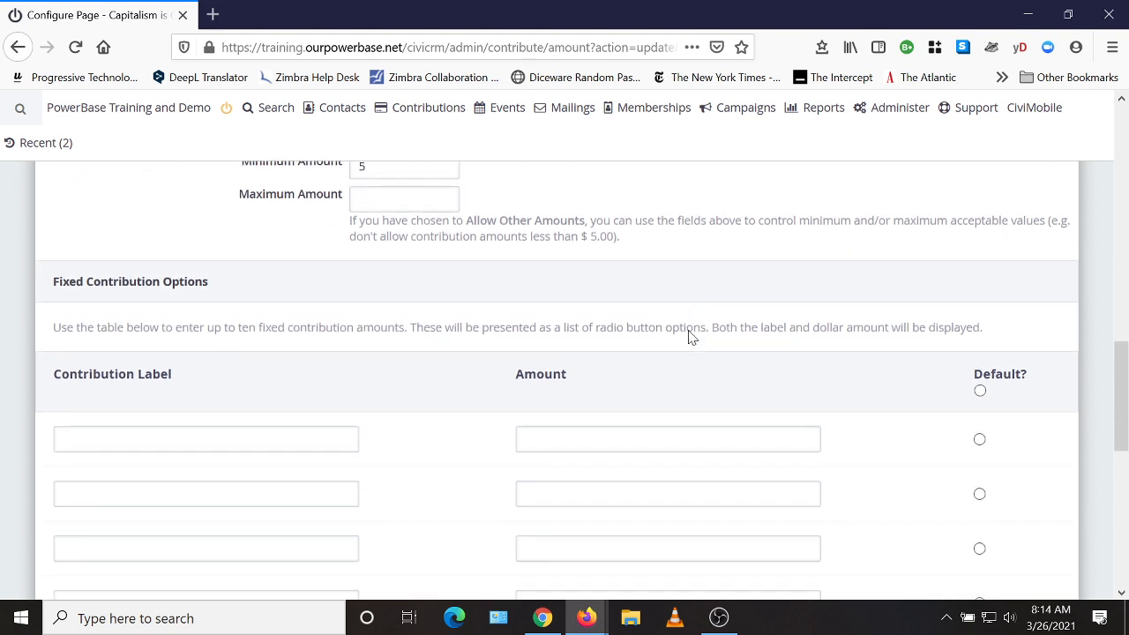
click(668, 416)
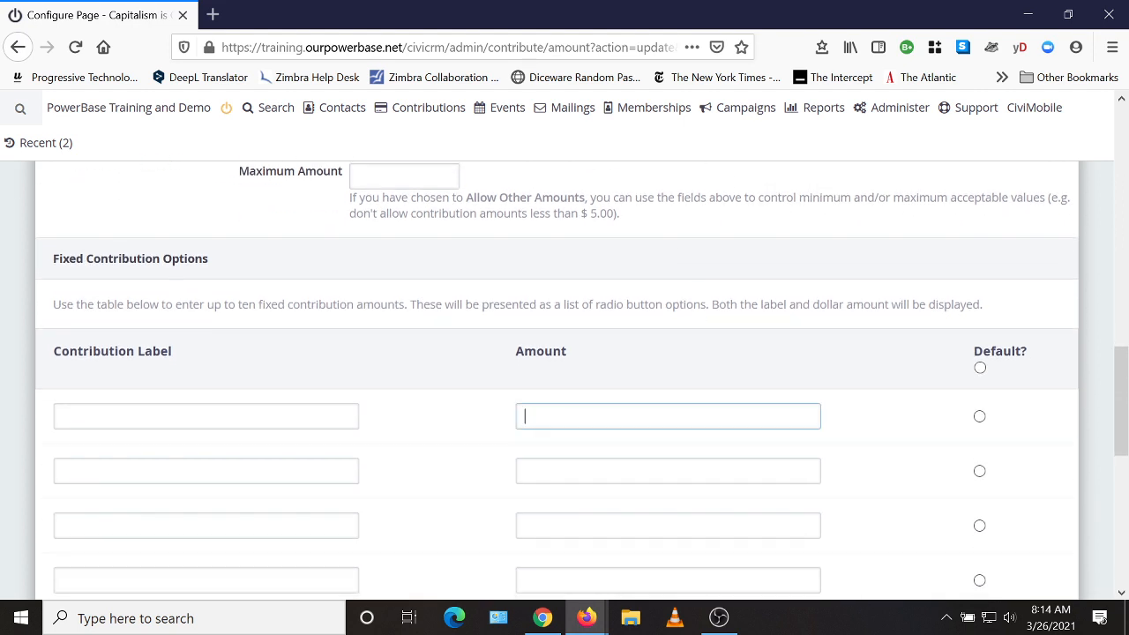
text(100)
key(Tab)
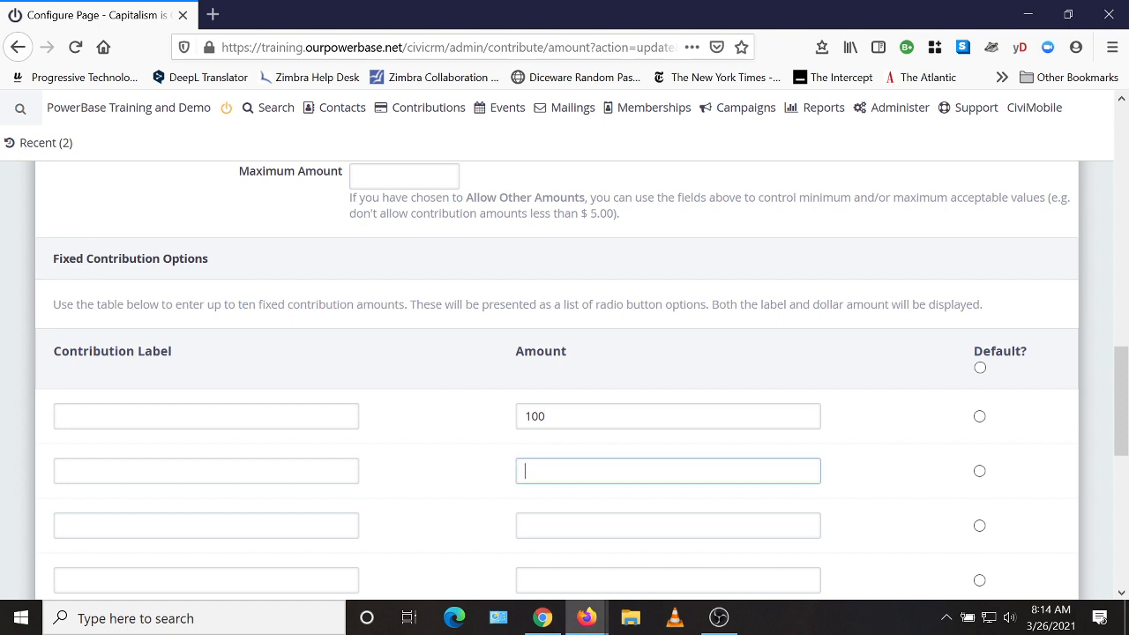
text(50)
text(25)
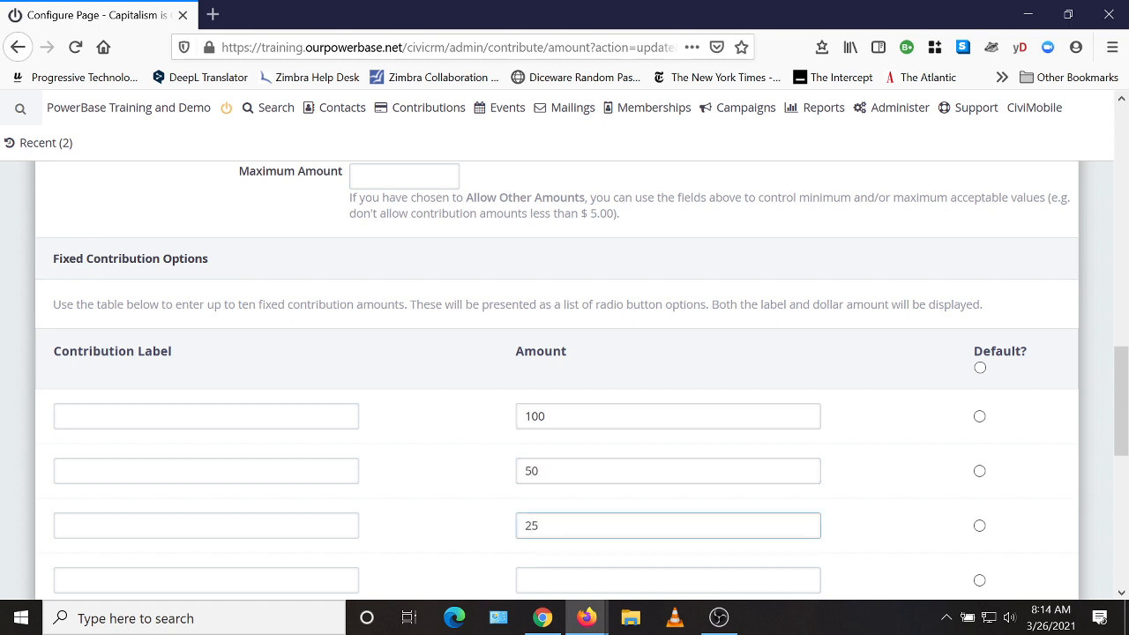
click(980, 527)
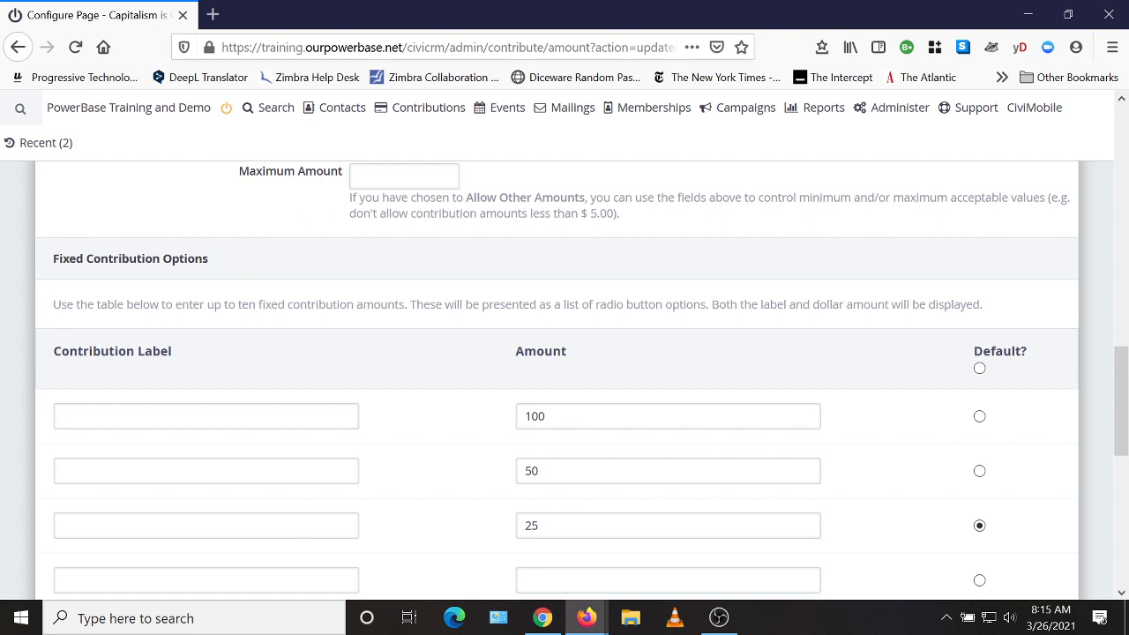
Label 100, 50 and 25 'You're Super Awesome', 'You're Friends of the Ring', 'You're My Best Bud'.
click(206, 416)
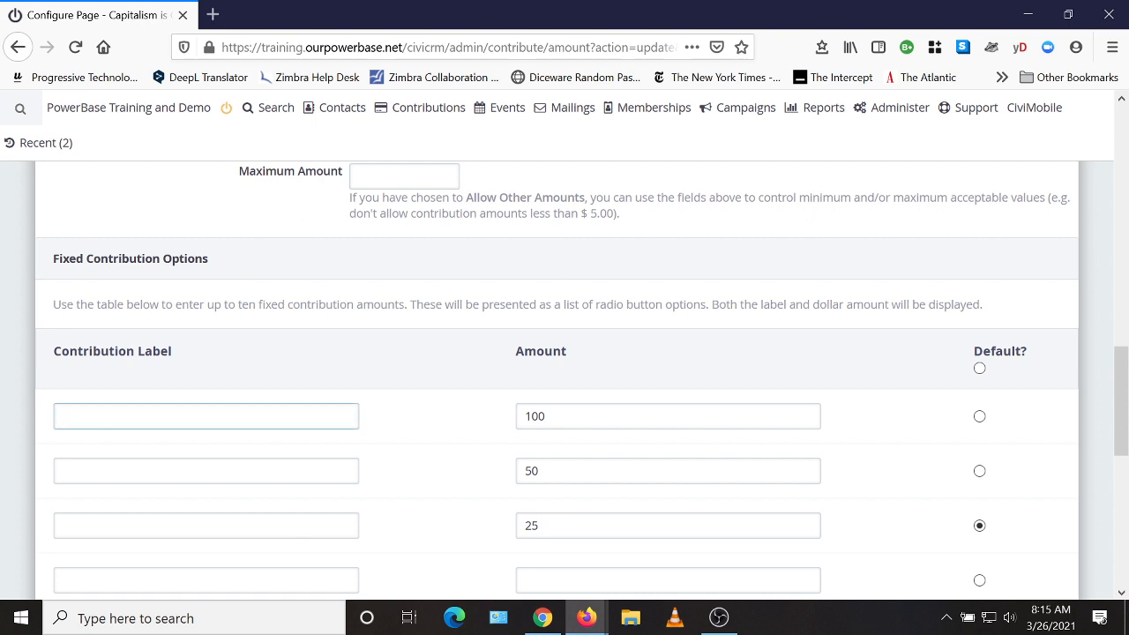
text(You're Super Awesome)
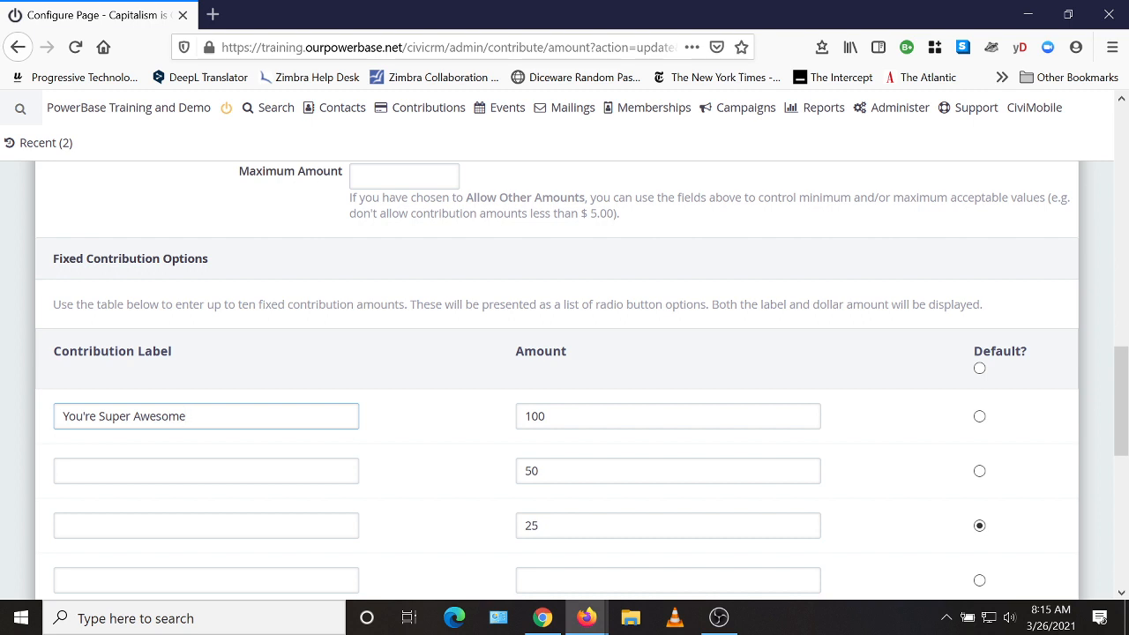
click(64, 471)
text(You're )
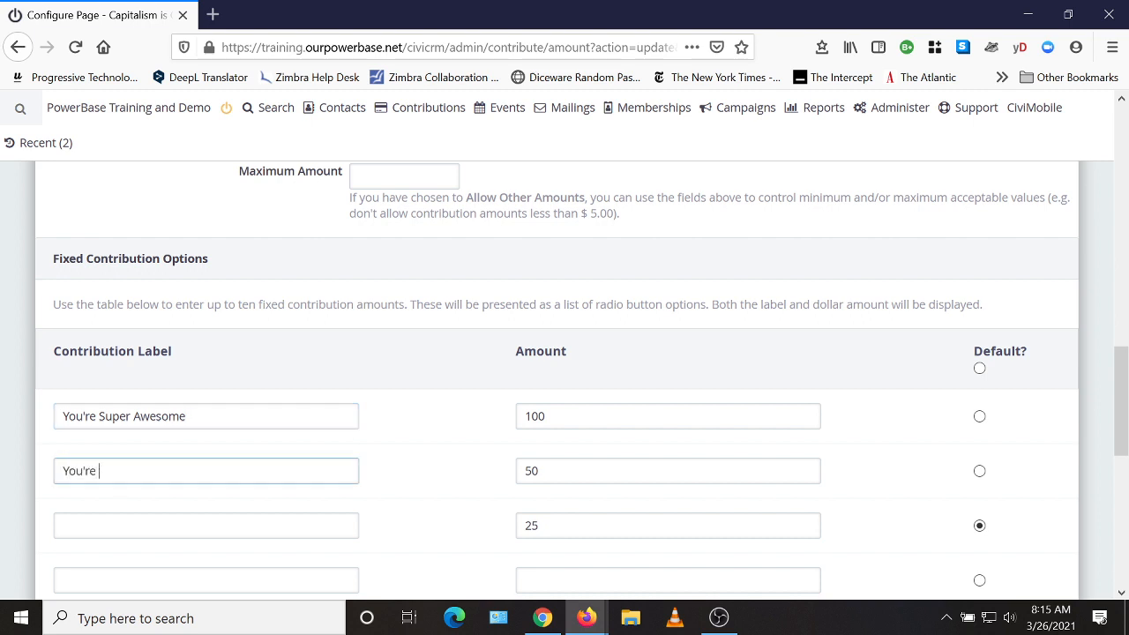
text(Friends of the Ring)
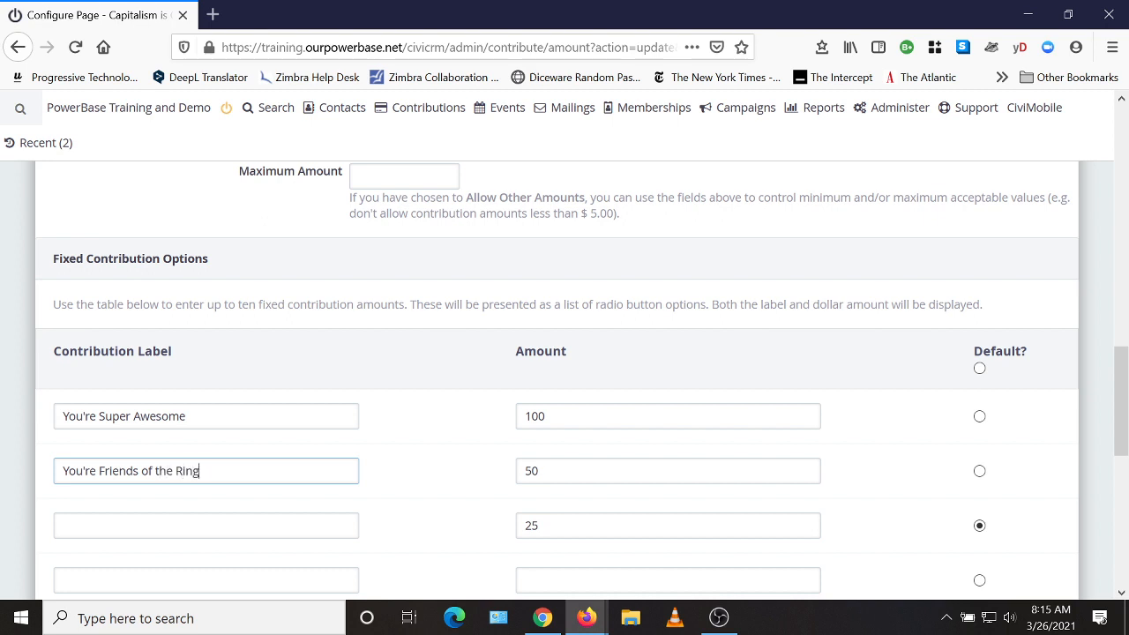
click(155, 525)
text(Y)
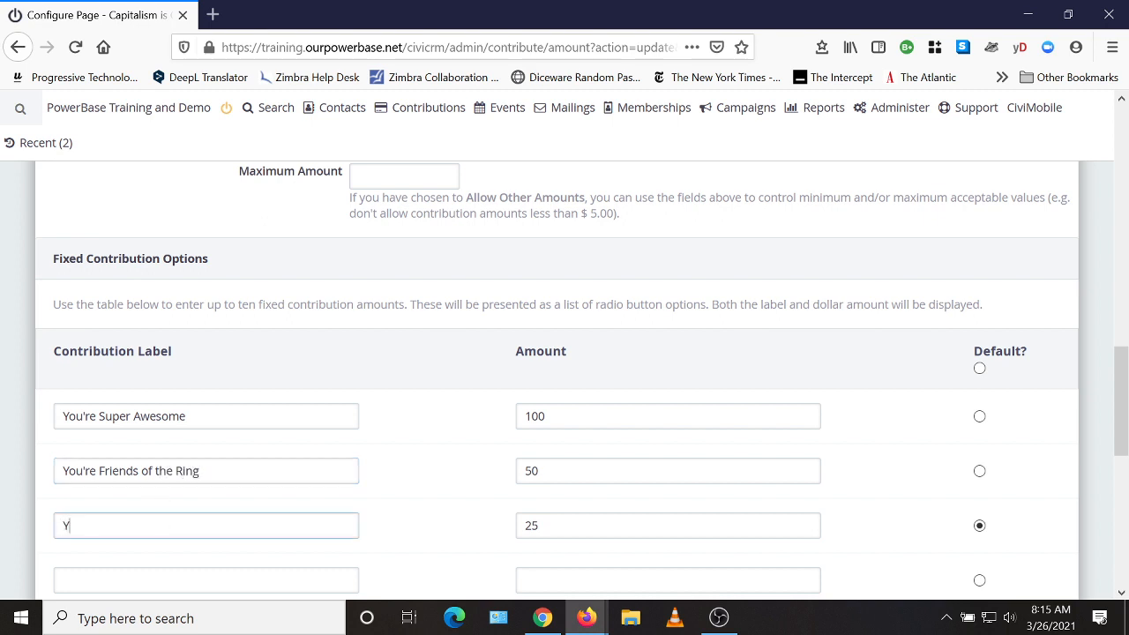
text(ou're My Best Bud)
scroll(406, 491, down, 4)
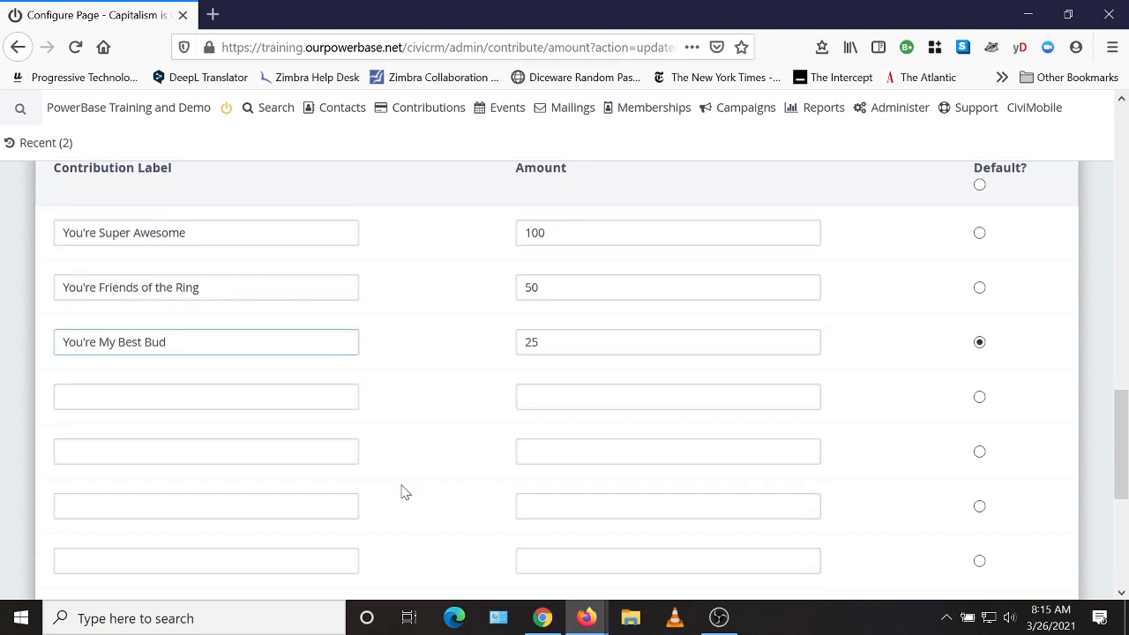
scroll(404, 485, down, 1)
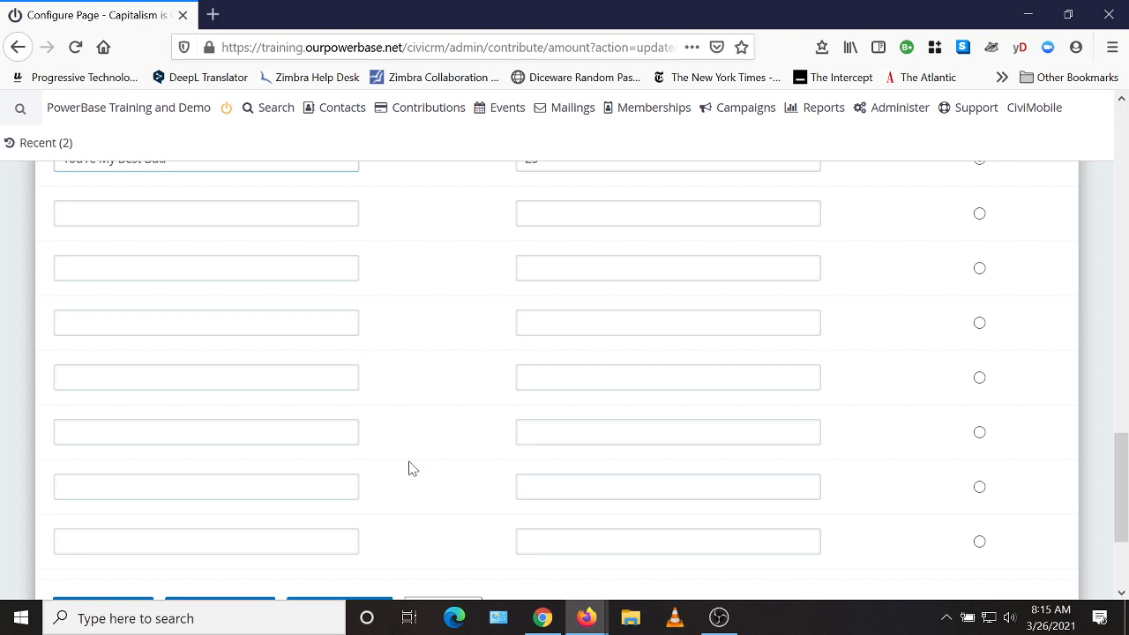
scroll(408, 468, down, 1)
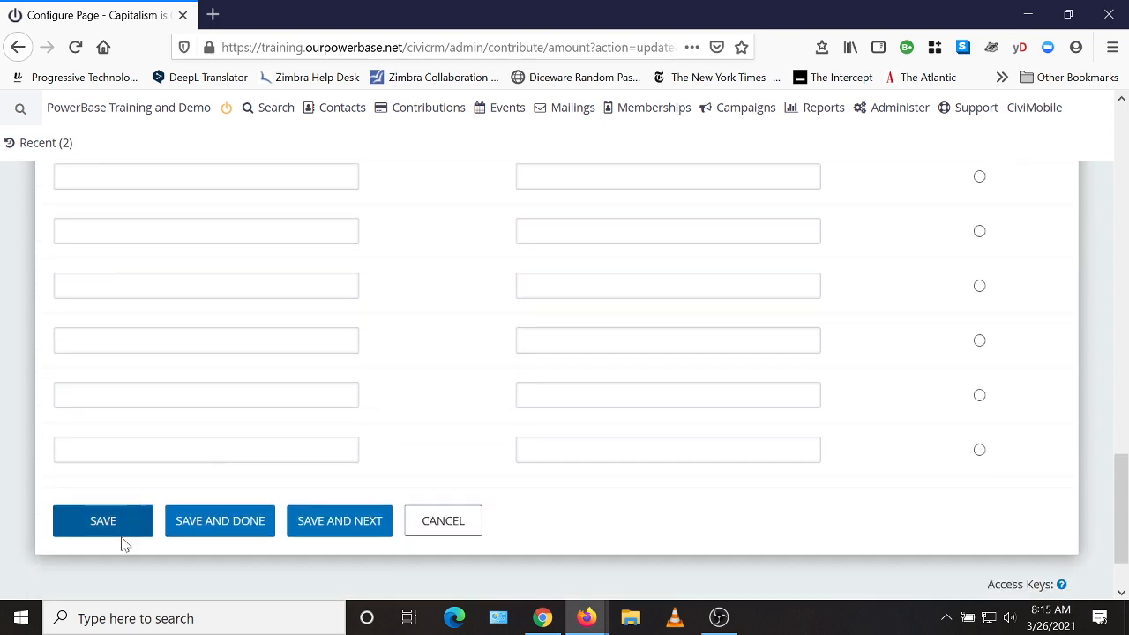
Save the Amounts settings and switch to the Receipt settings.
click(103, 524)
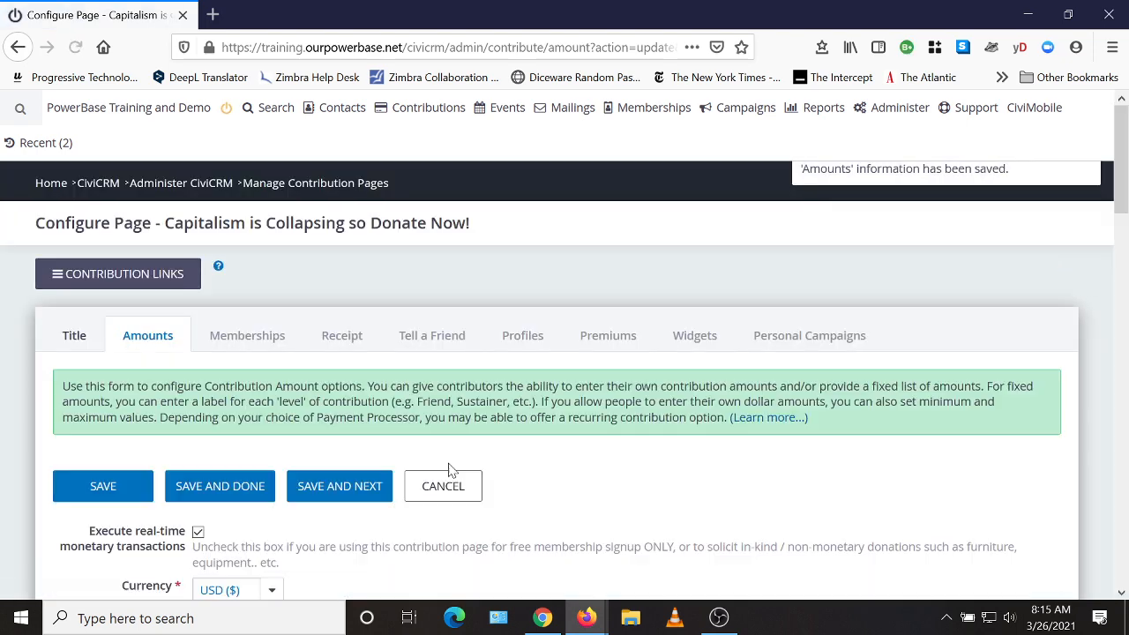
scroll(309, 492, down, 1)
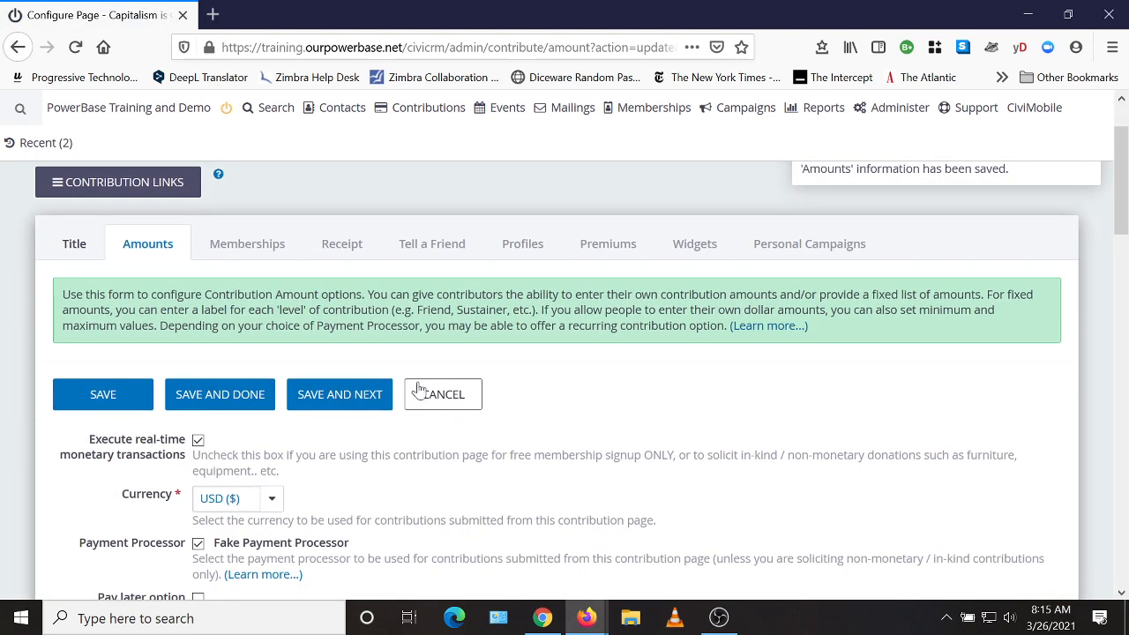
click(346, 253)
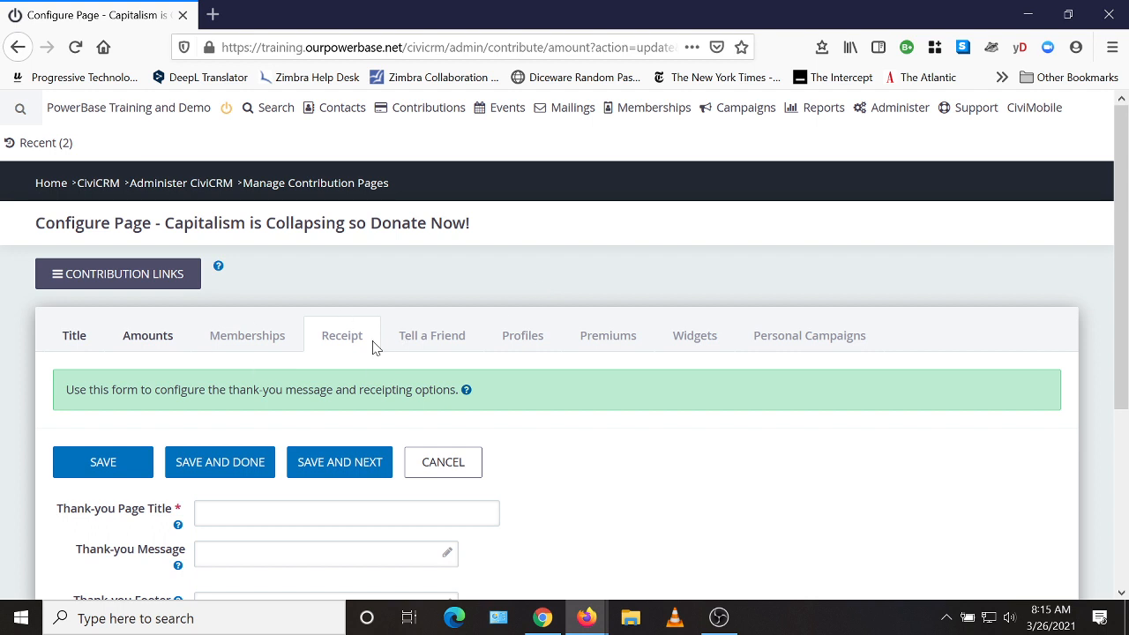
scroll(656, 453, down, 1)
Title the thank-you page 'Thank you for donating' and enable emailed receipts to contributors.
scroll(656, 452, down, 1)
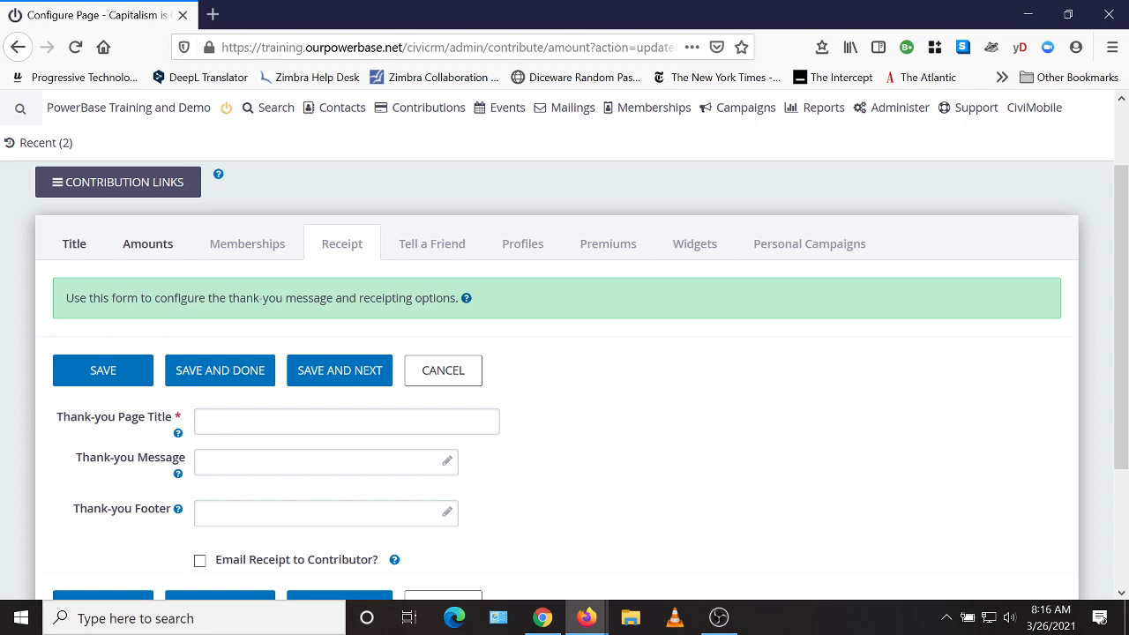
click(209, 421)
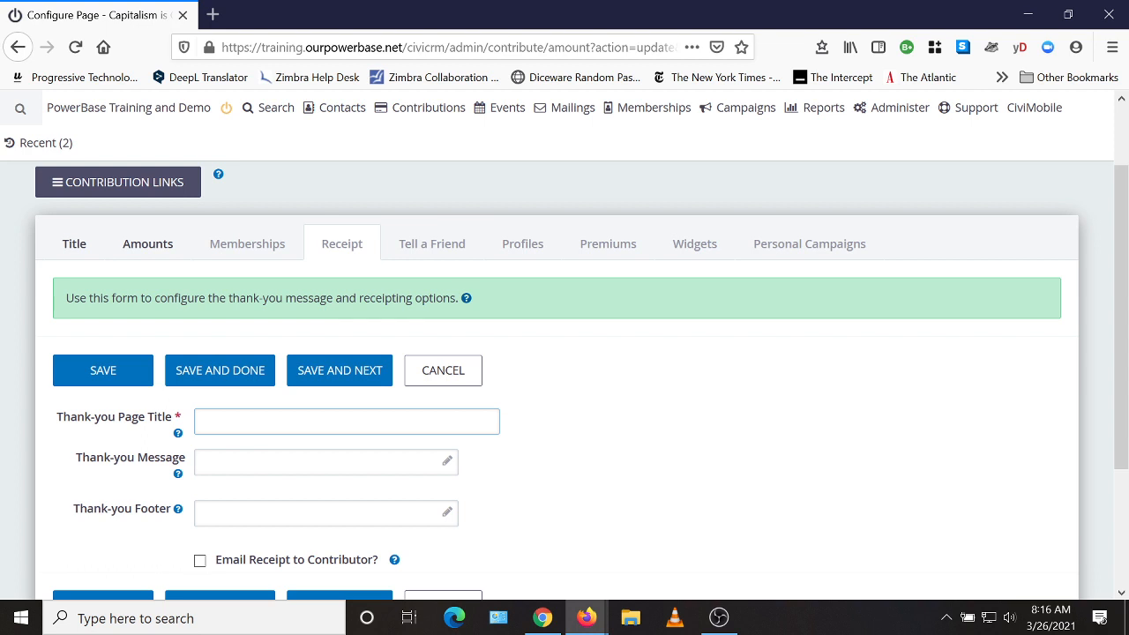
text(Thank you for donating)
scroll(650, 484, down, 2)
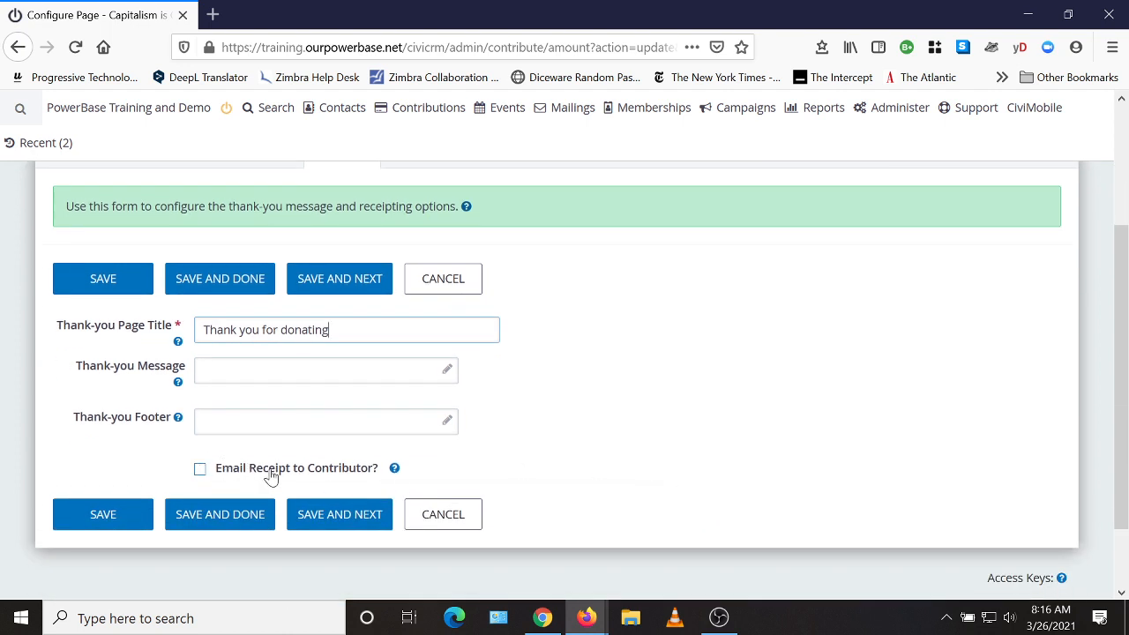
click(200, 470)
scroll(718, 465, down, 2)
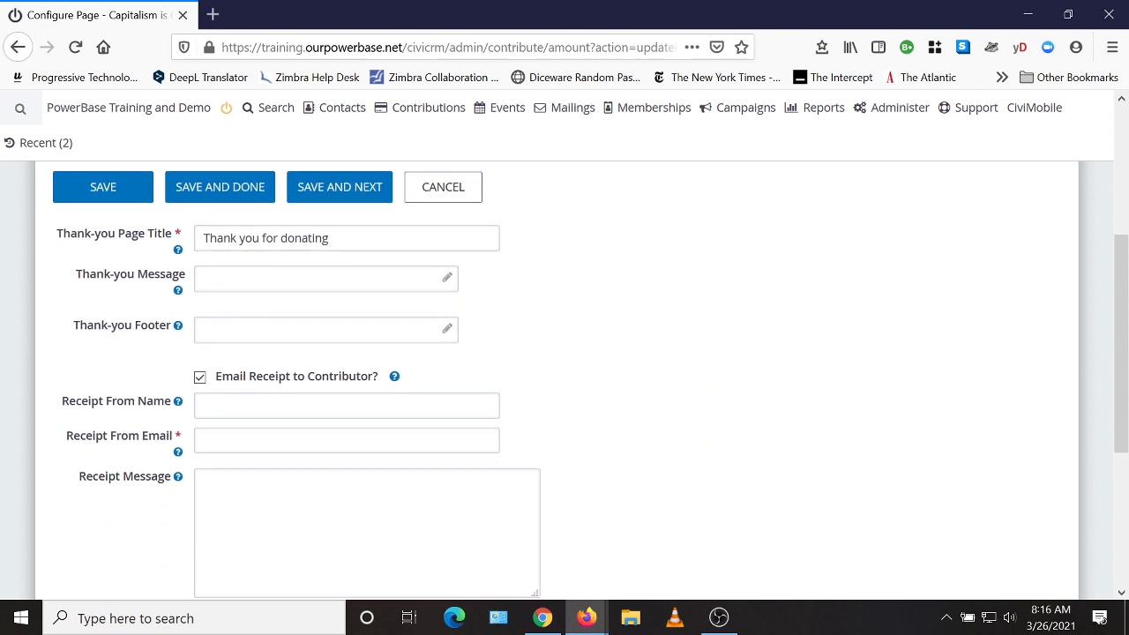
Fill in the receipt sender name and e-mail, with message 'Thank you for donating to PTP'.
click(347, 406)
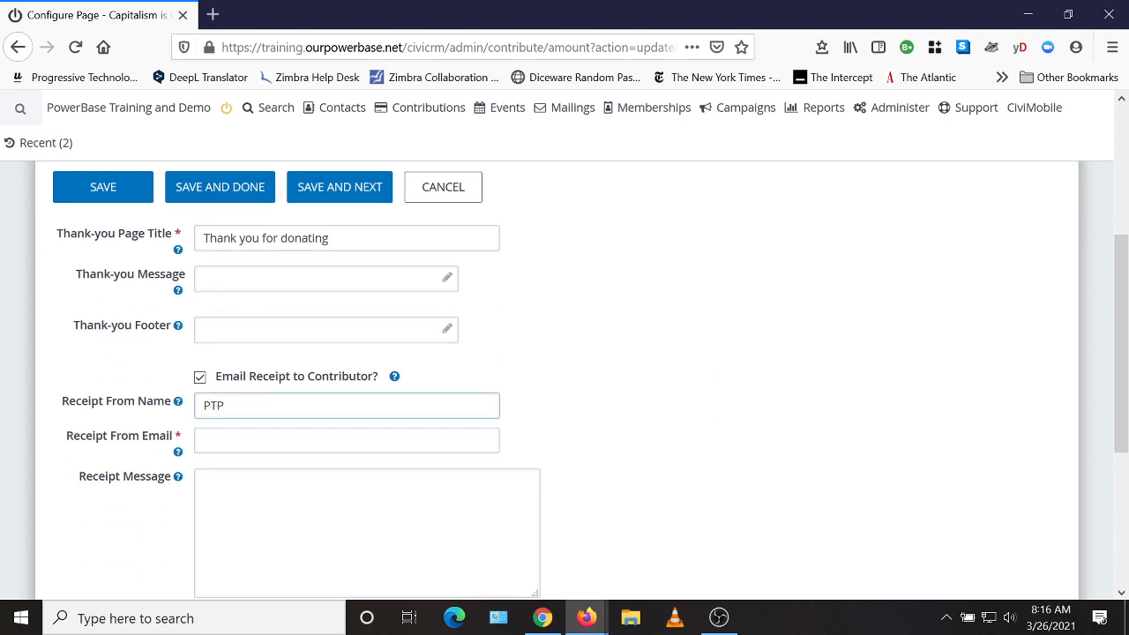
key(Tab)
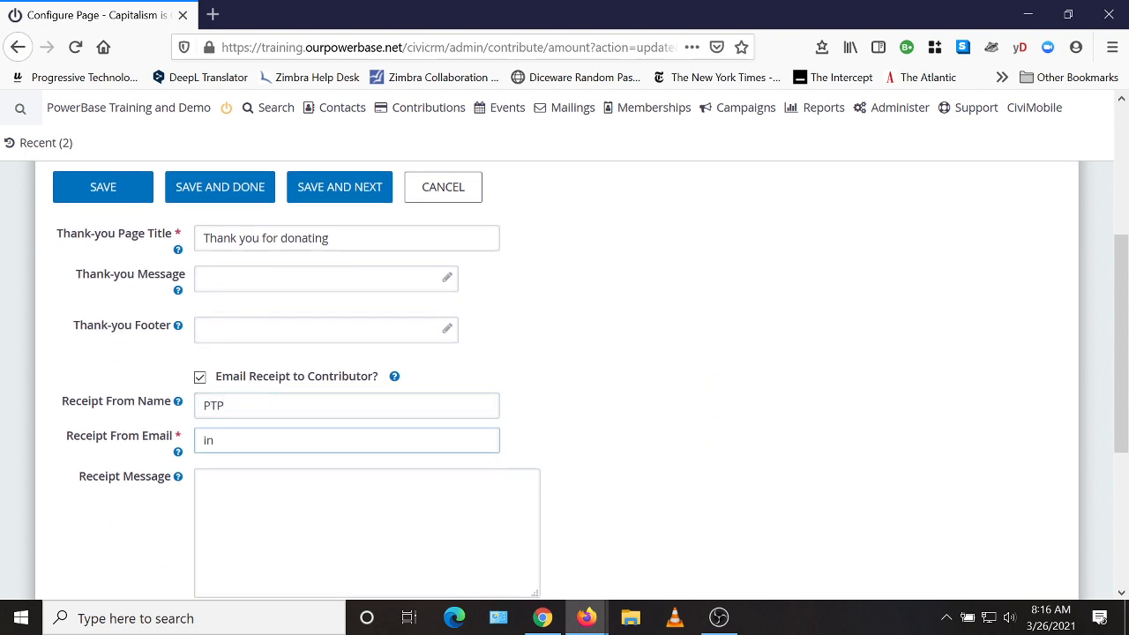
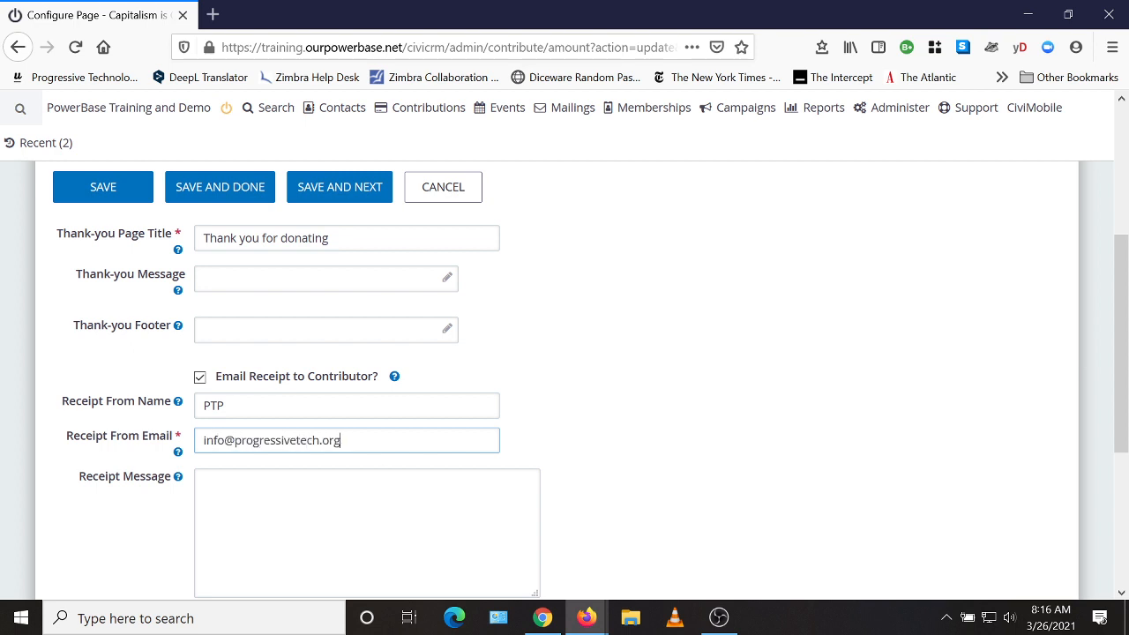
scroll(642, 467, down, 2)
key(Tab)
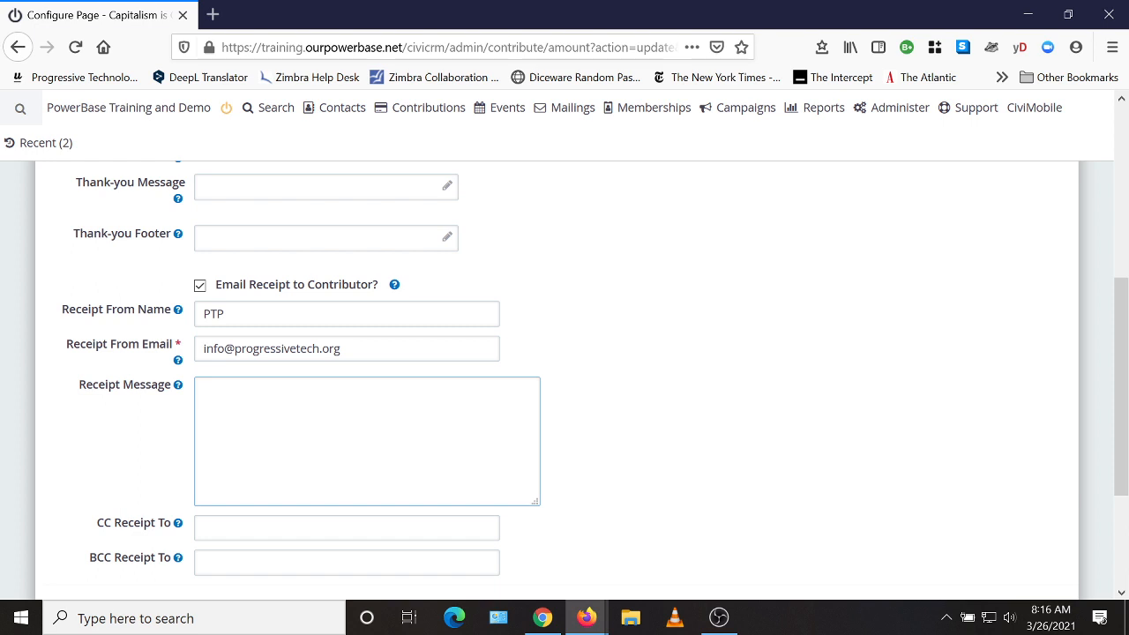
text(Thank you for donating to PT)
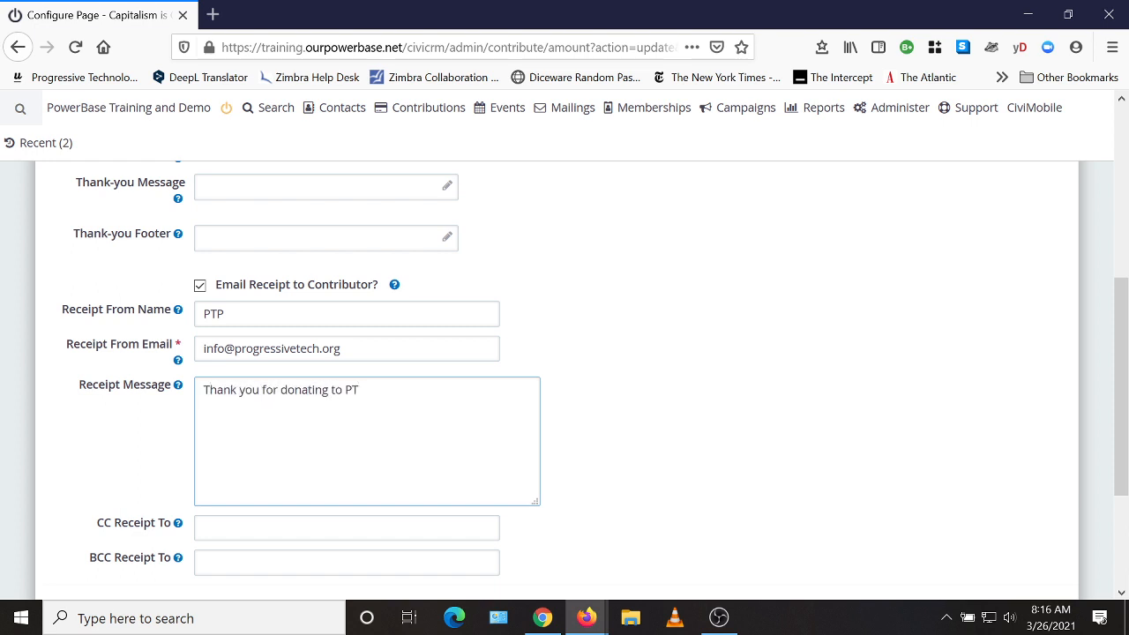
text(P)
scroll(696, 427, down, 2)
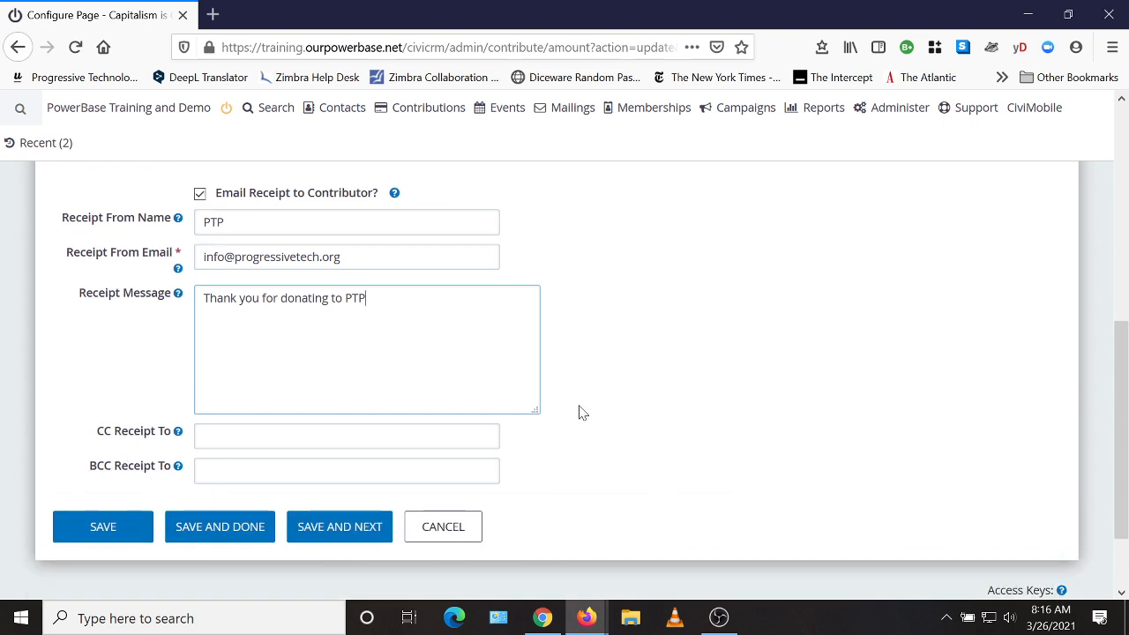
Save the receipt settings and review the Profiles tab.
click(95, 531)
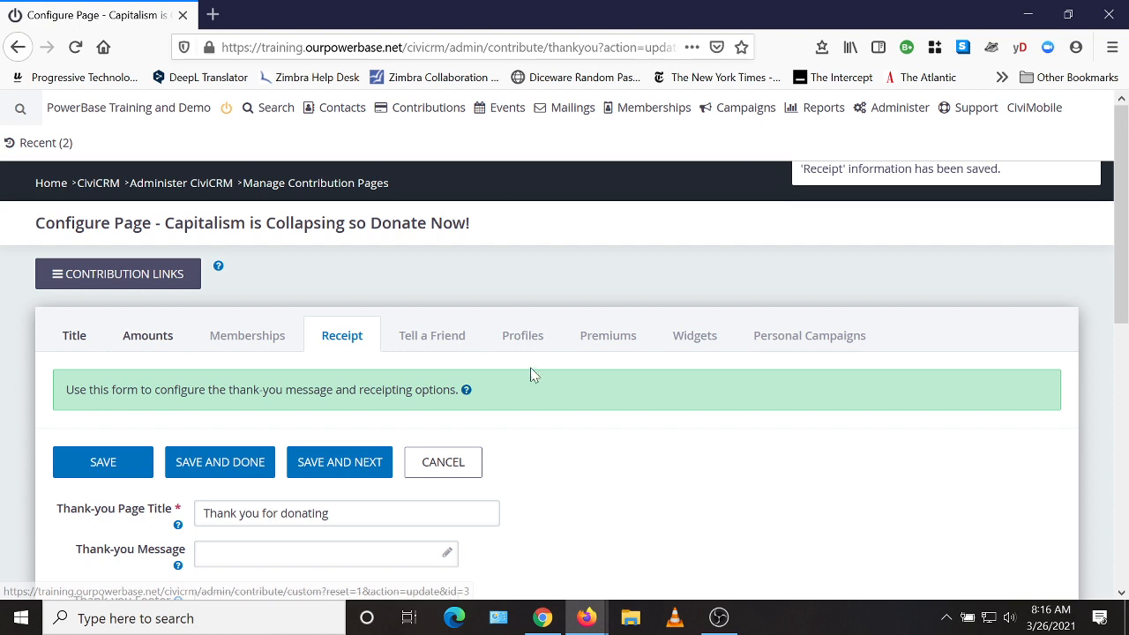
click(529, 339)
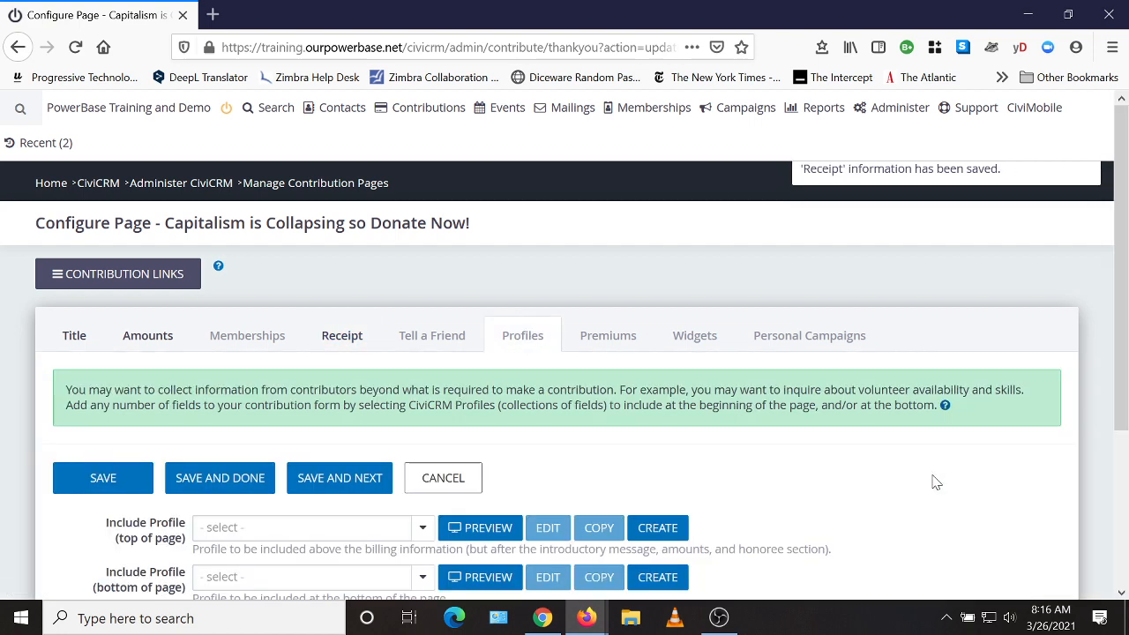
scroll(935, 482, down, 4)
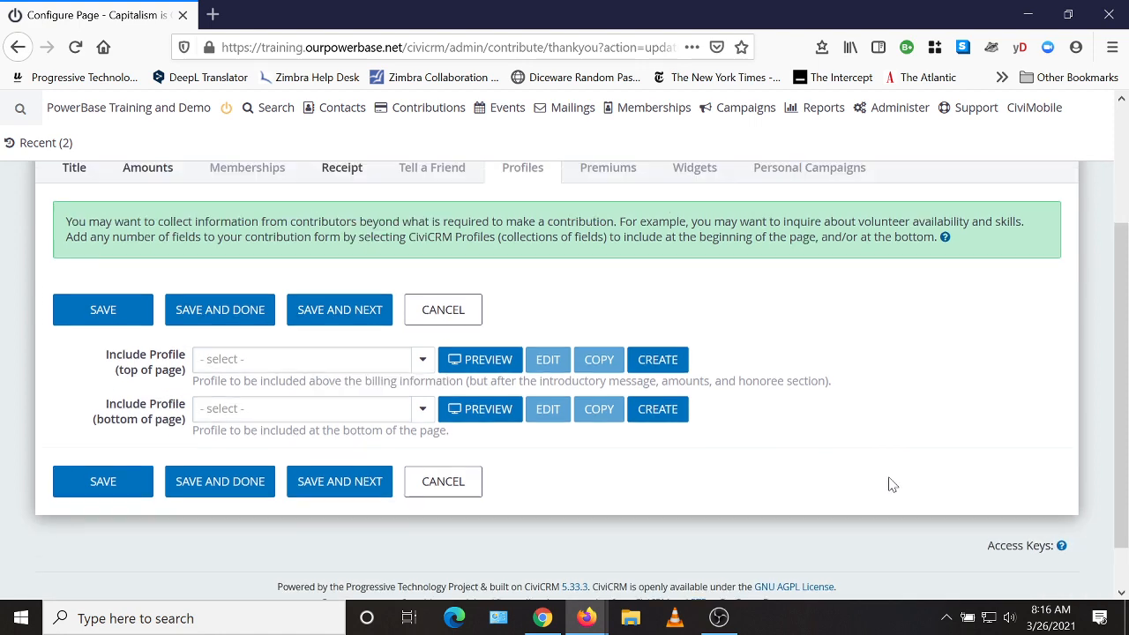
scroll(891, 483, up, 2)
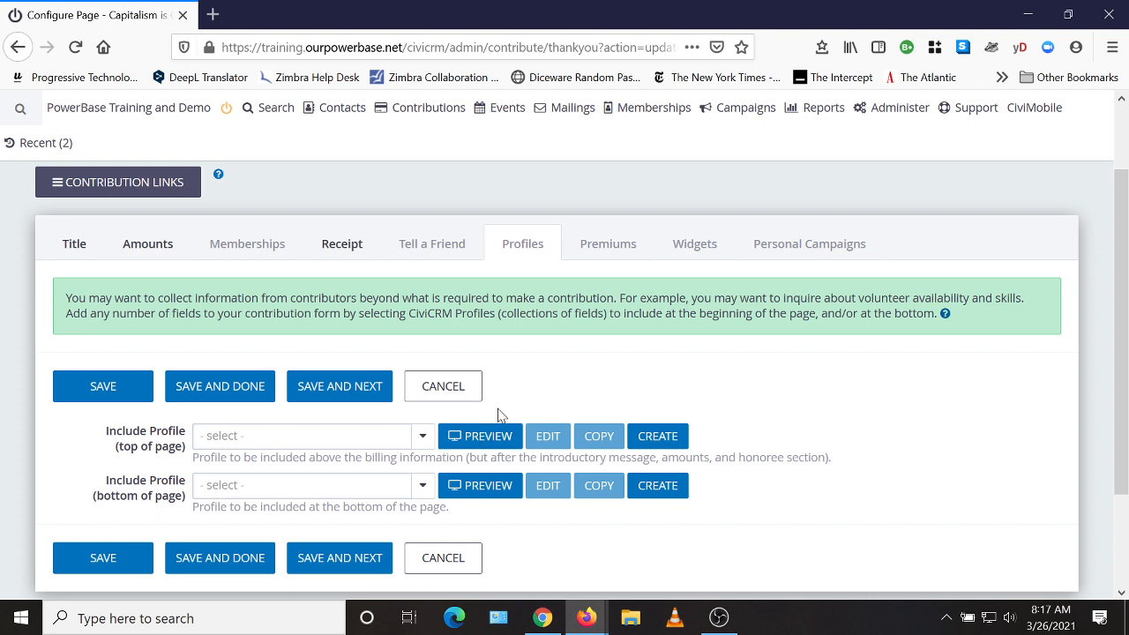
scroll(950, 461, down, 2)
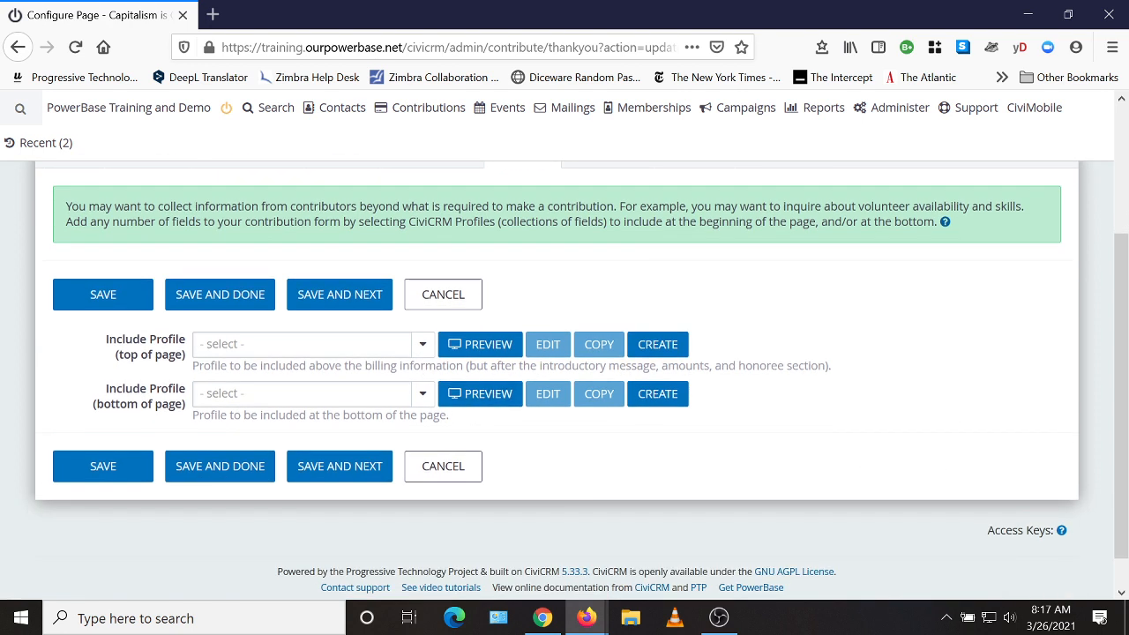
Choose Donor Name and Address as the top profile, check its preview, and save.
click(422, 348)
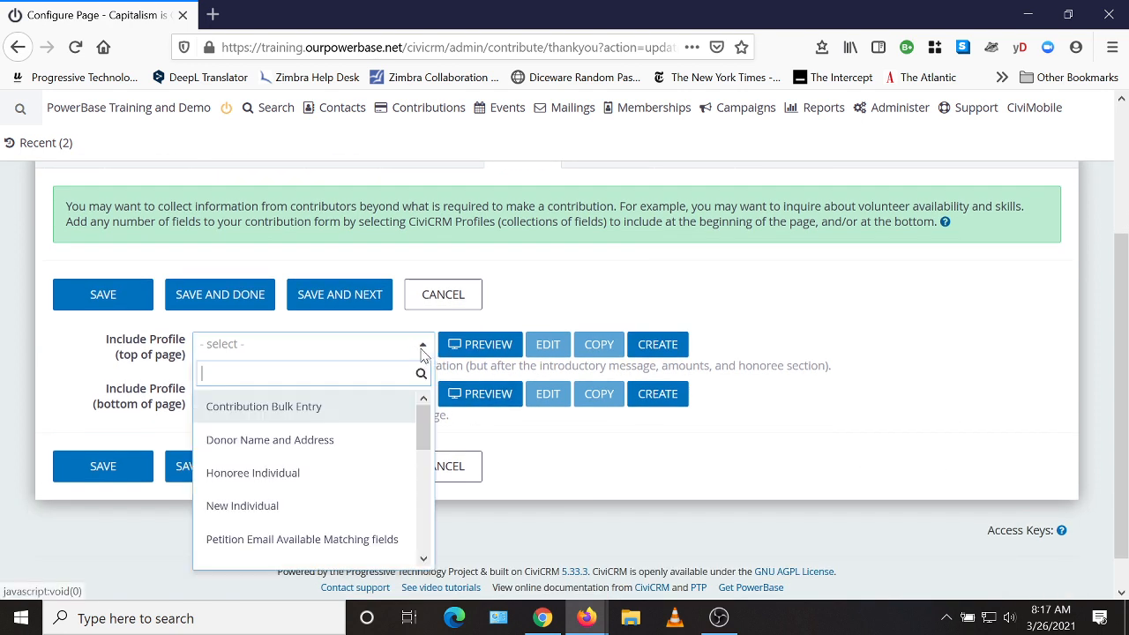
click(295, 452)
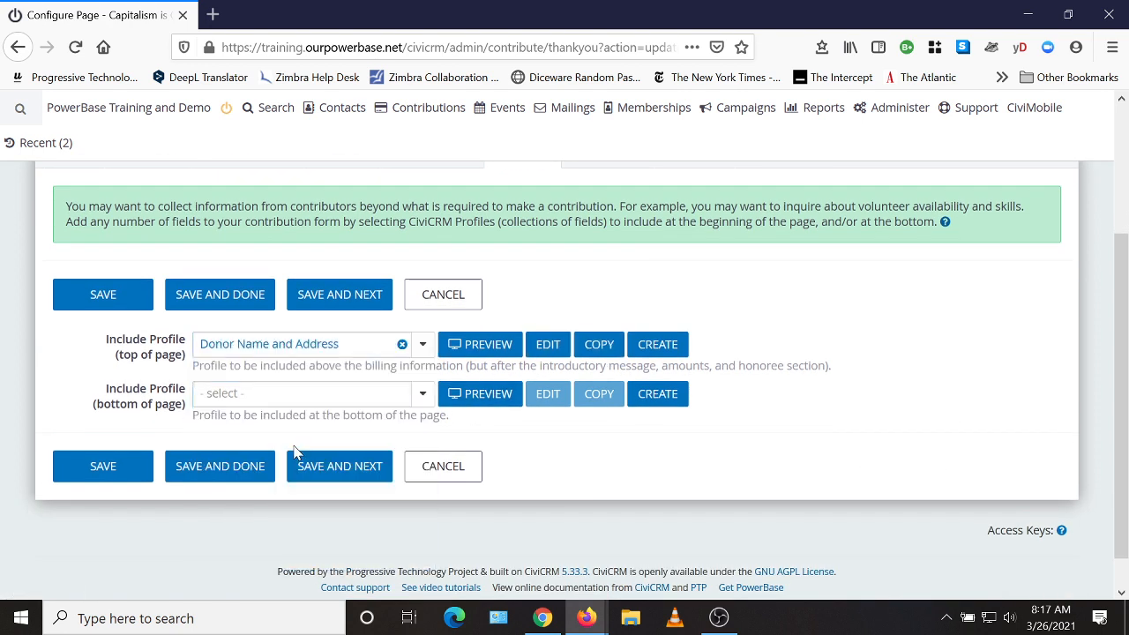
click(487, 347)
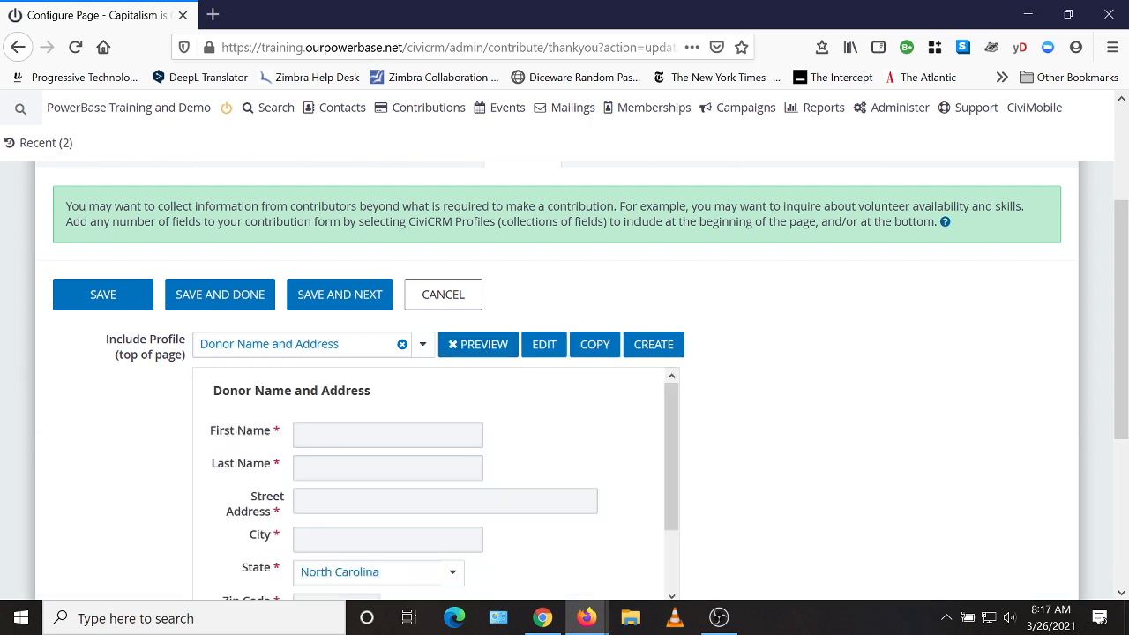
scroll(318, 449, down, 2)
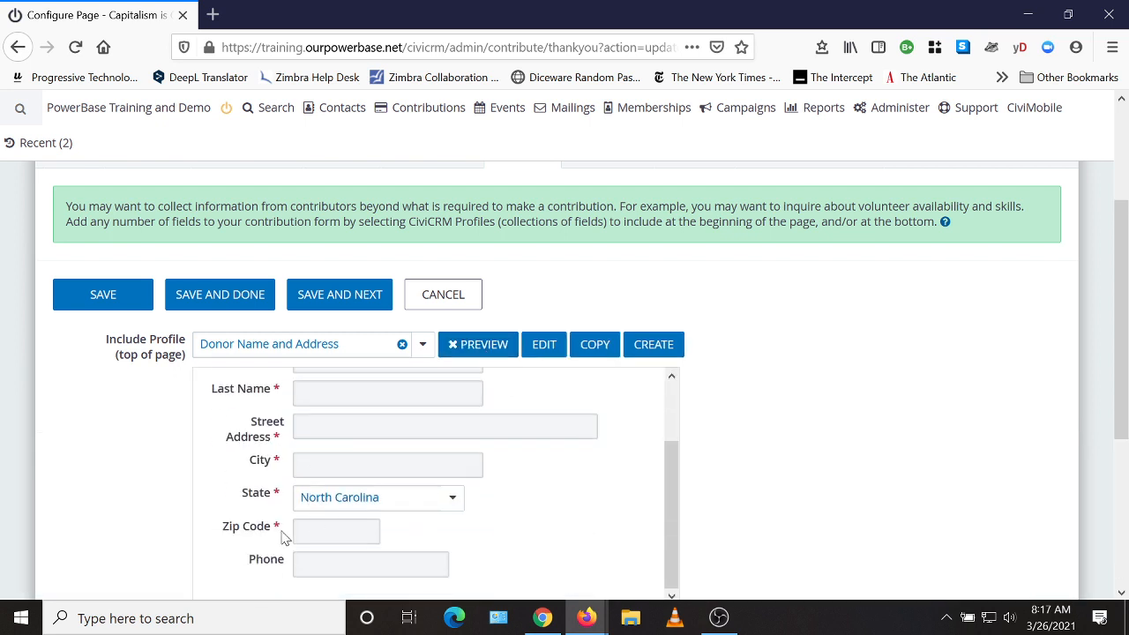
scroll(379, 514, up, 2)
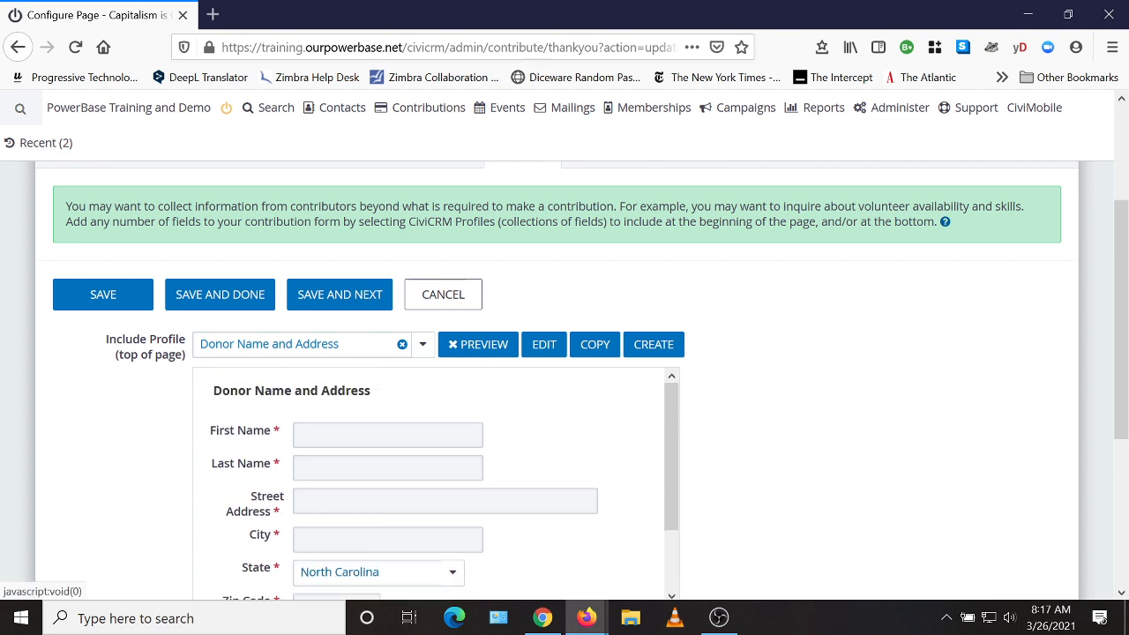
scroll(912, 366, down, 2)
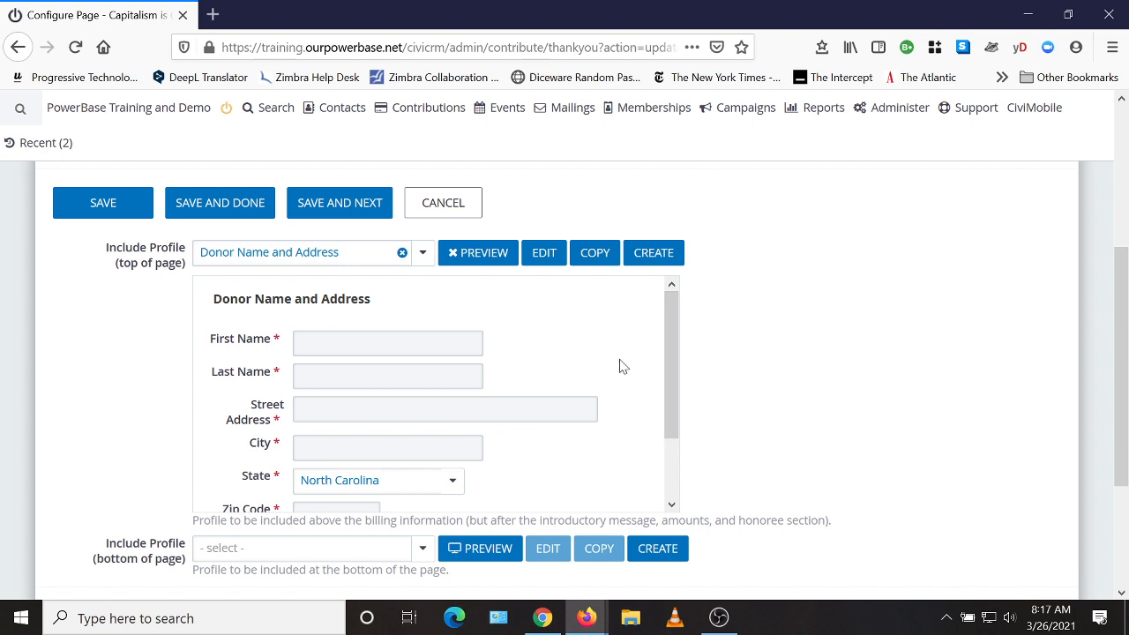
scroll(853, 374, down, 1)
scroll(853, 374, down, 1)
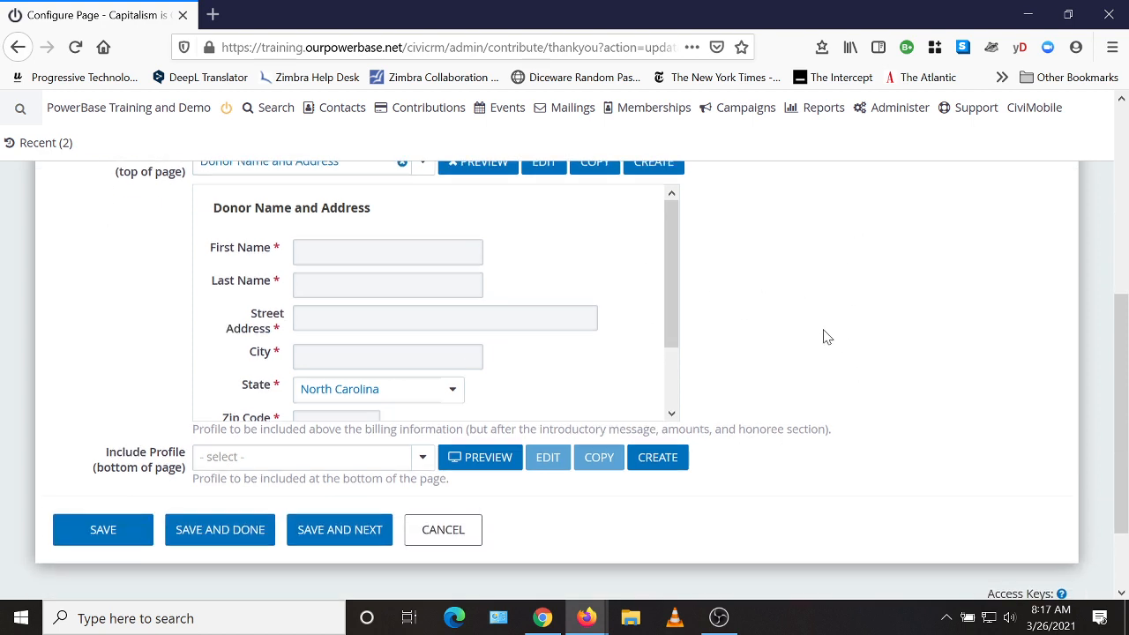
scroll(821, 335, up, 2)
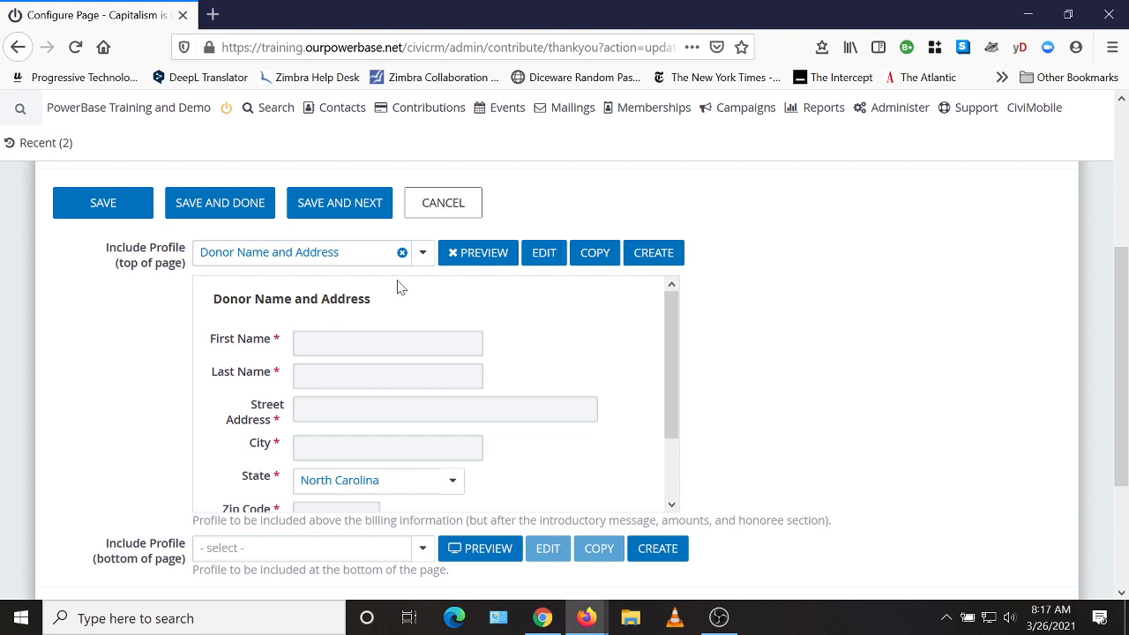
click(479, 252)
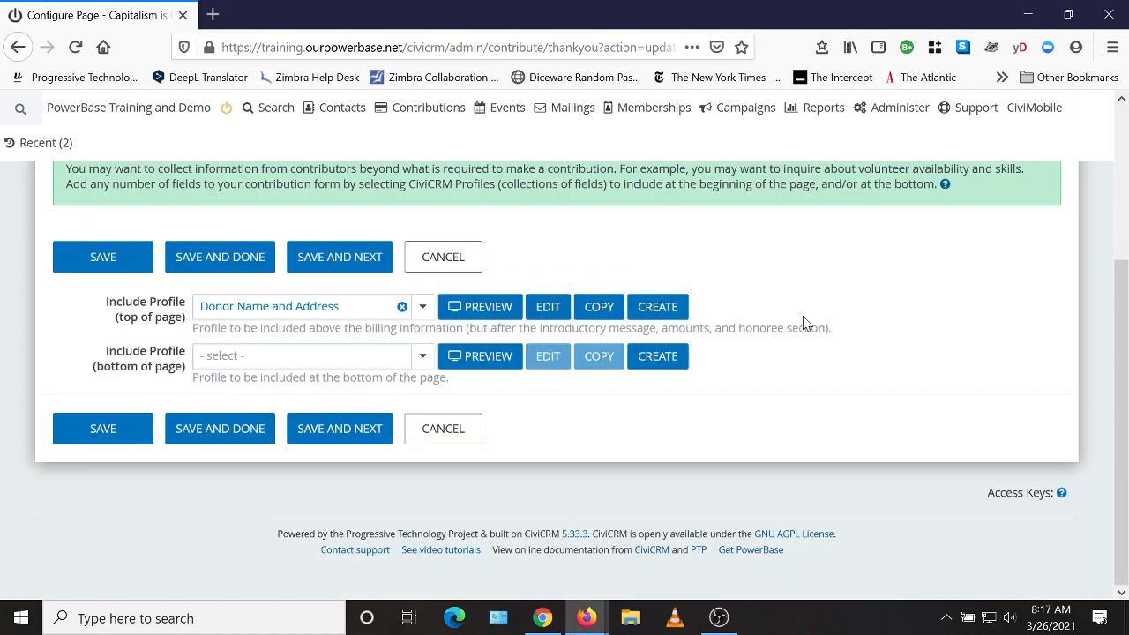
click(103, 428)
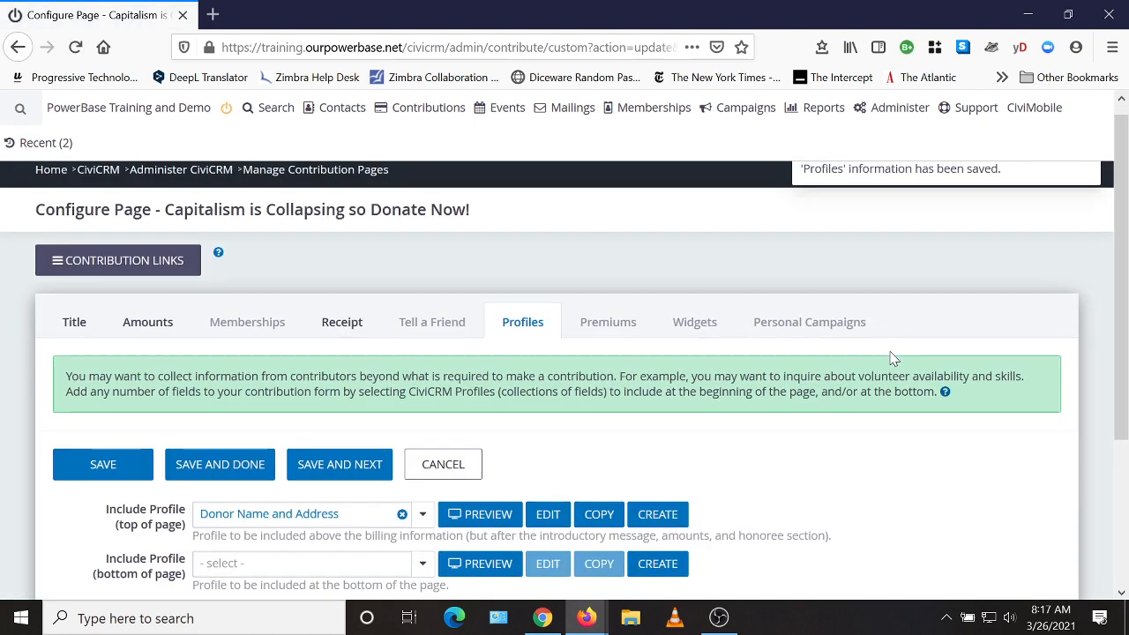
scroll(890, 352, down, 1)
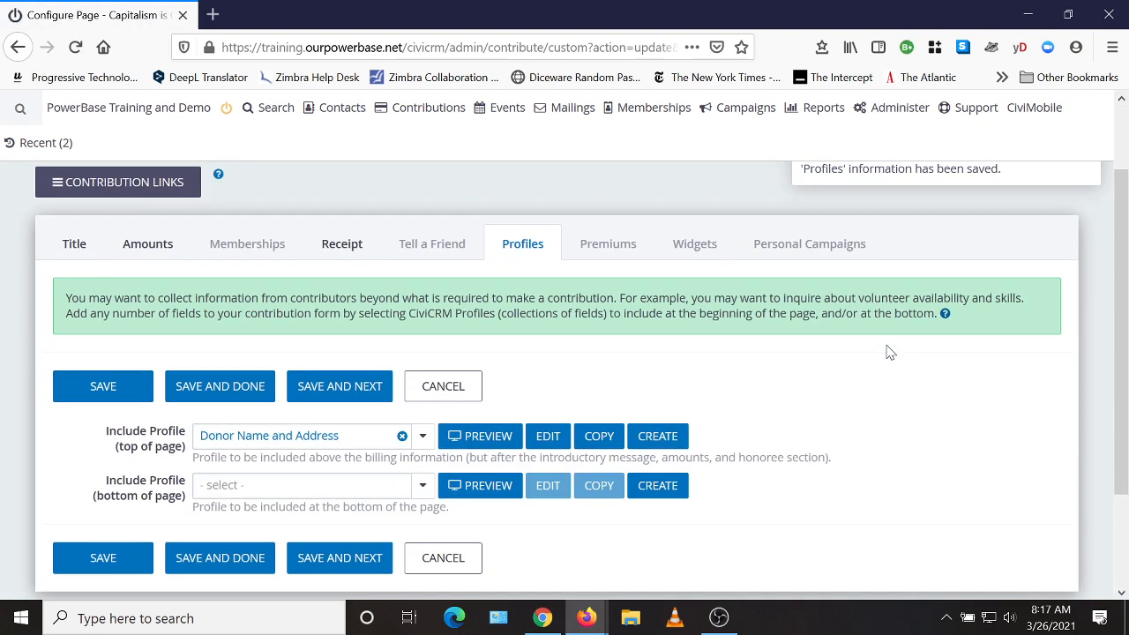
click(152, 252)
scroll(660, 299, down, 2)
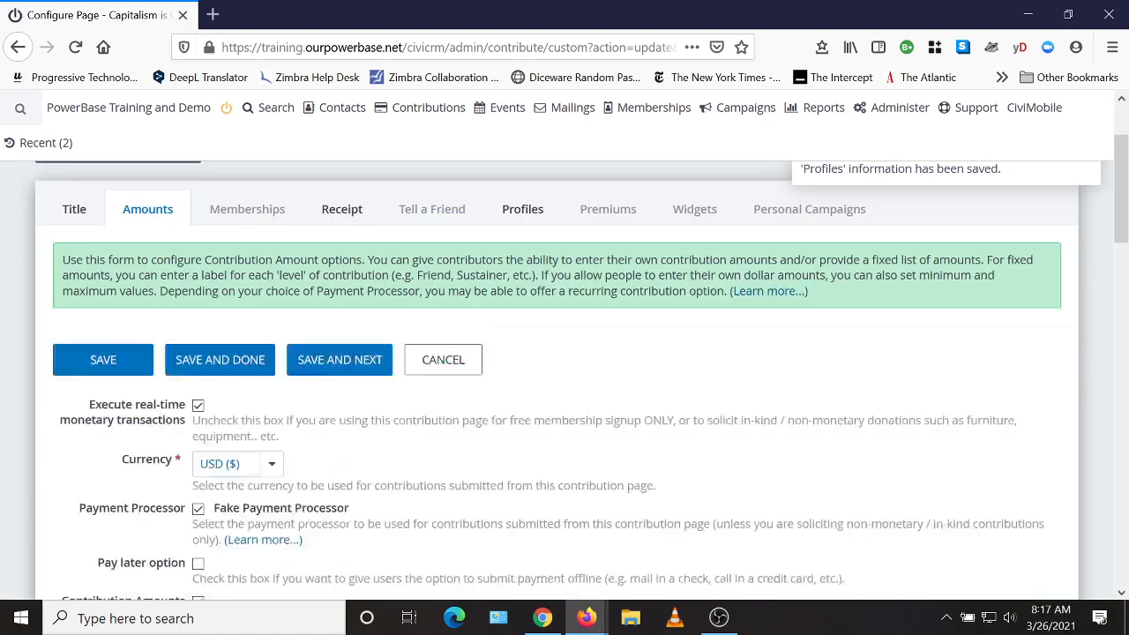
scroll(688, 312, down, 4)
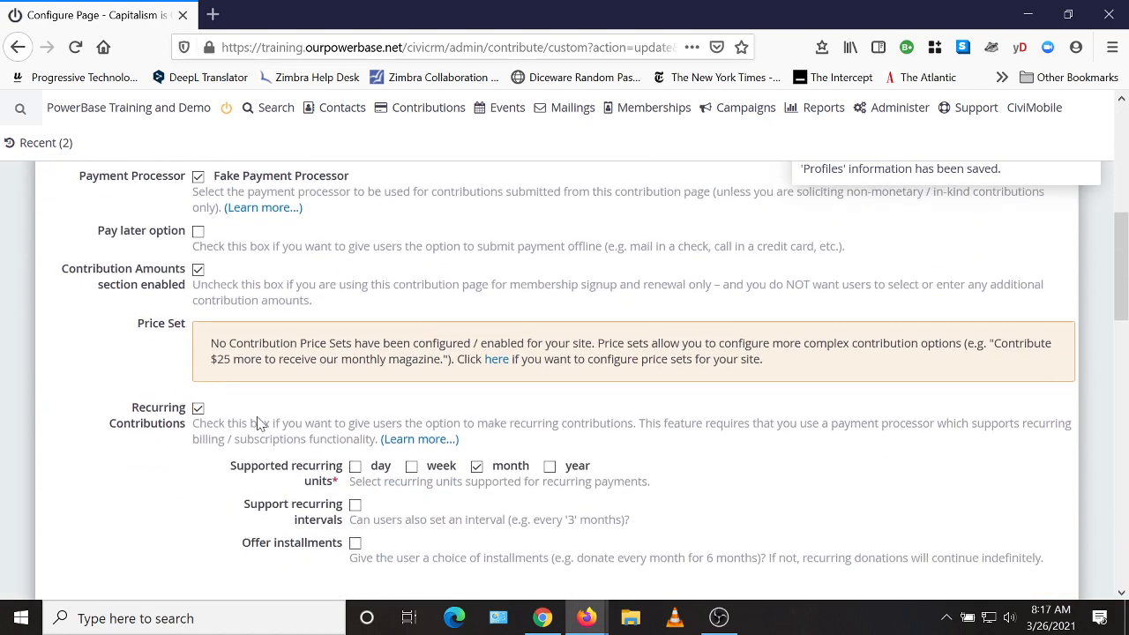
scroll(308, 423, down, 3)
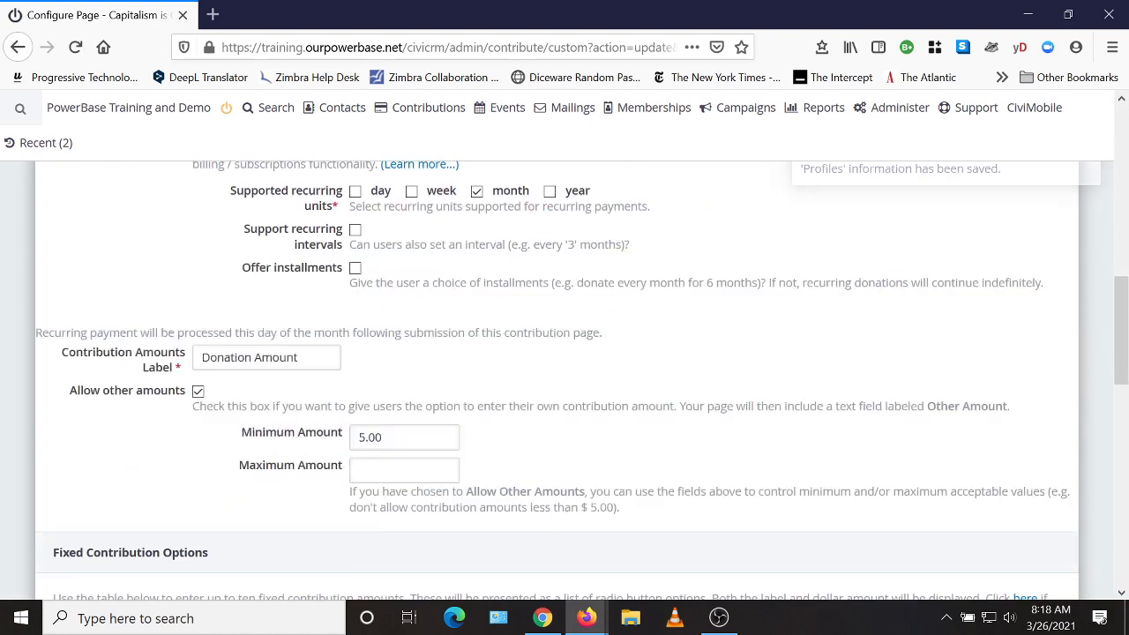
scroll(630, 398, down, 2)
scroll(661, 398, up, 10)
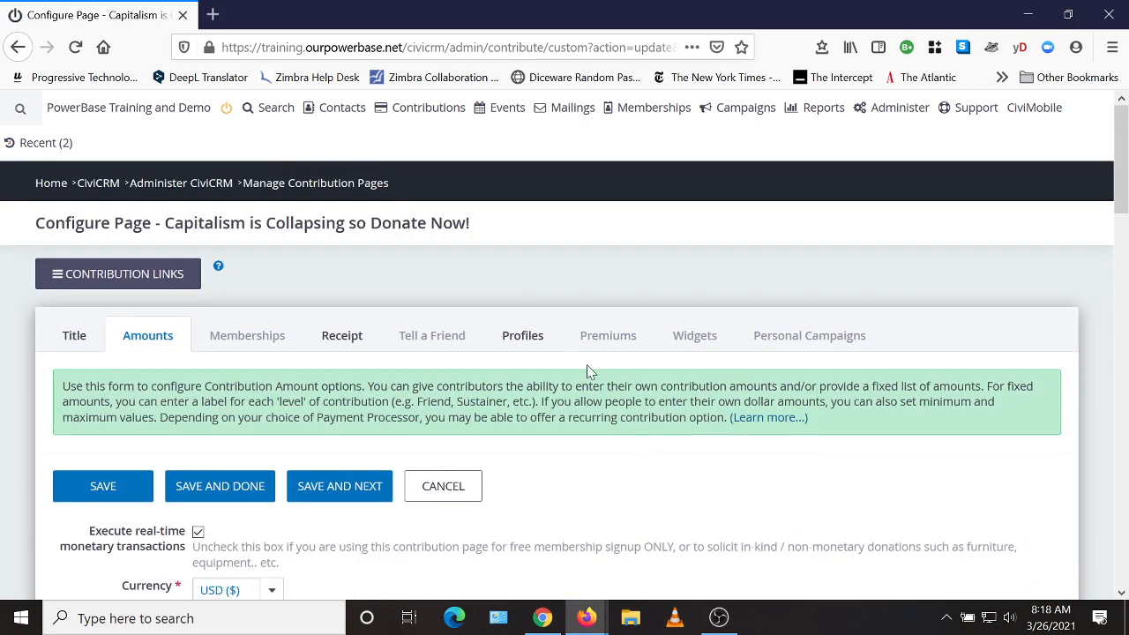
click(331, 344)
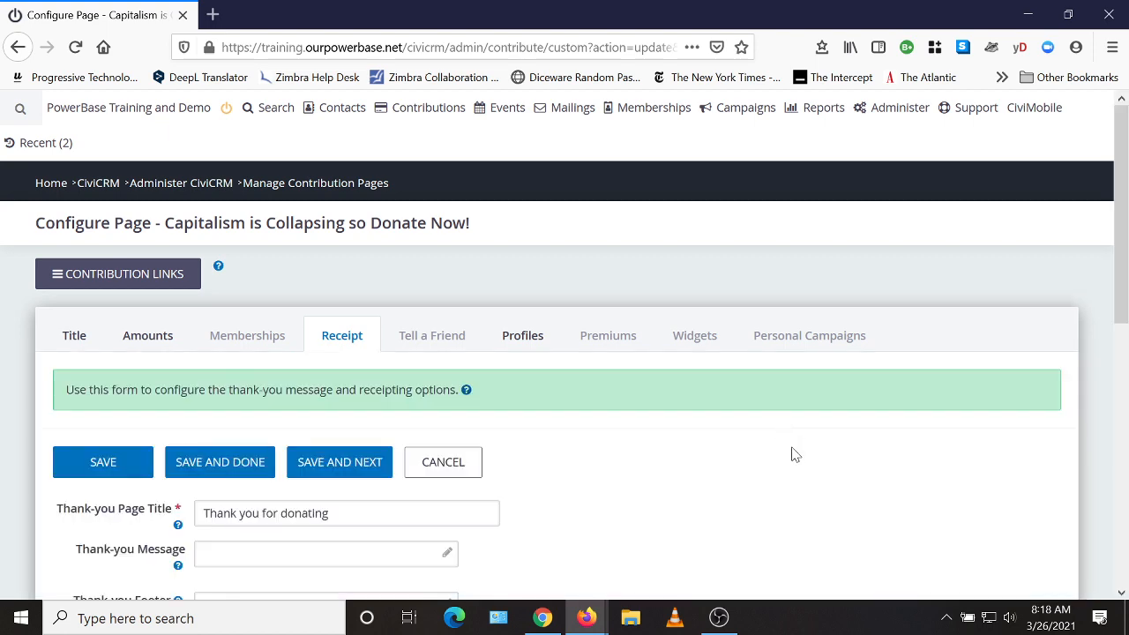
scroll(791, 453, down, 2)
scroll(789, 451, down, 2)
scroll(791, 451, down, 2)
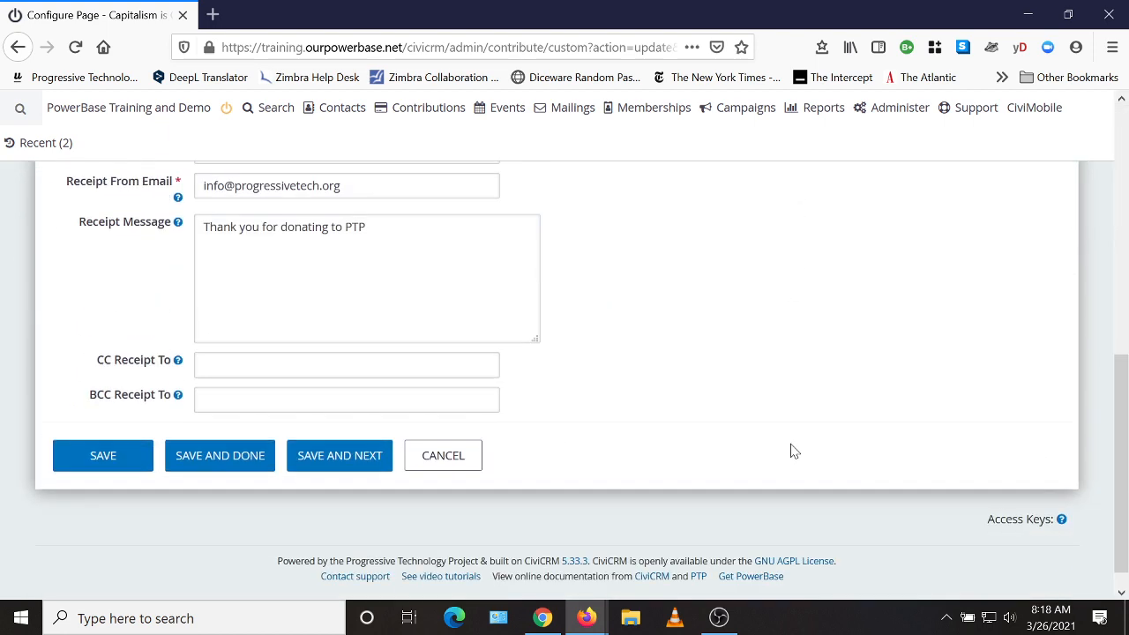
scroll(786, 447, up, 6)
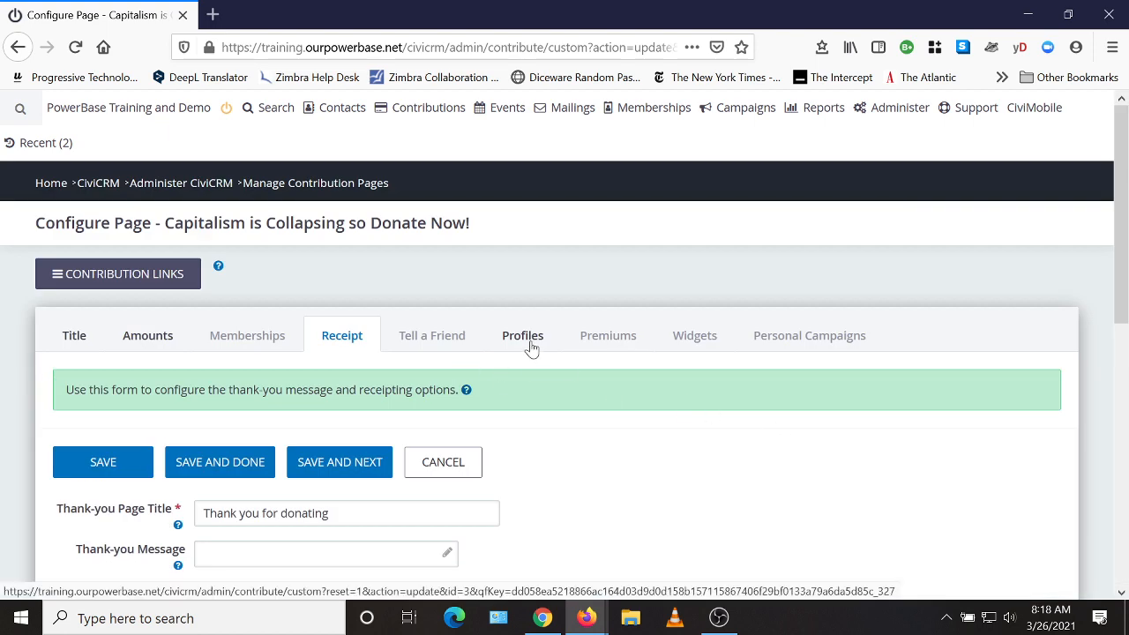
click(532, 346)
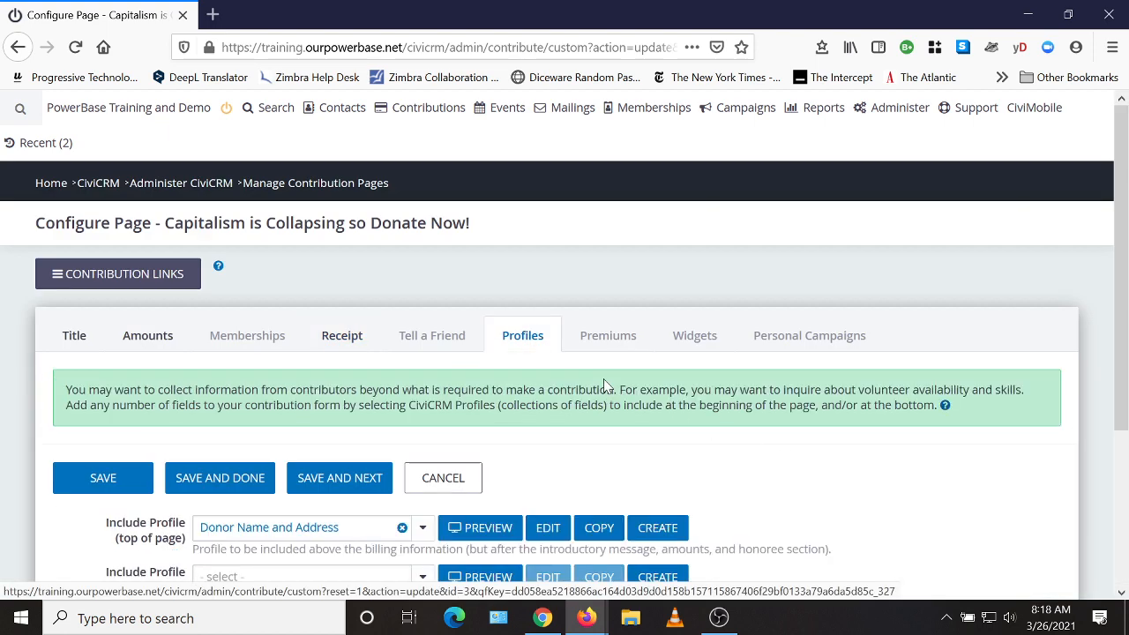
Save and finish configuring the contribution page.
click(234, 485)
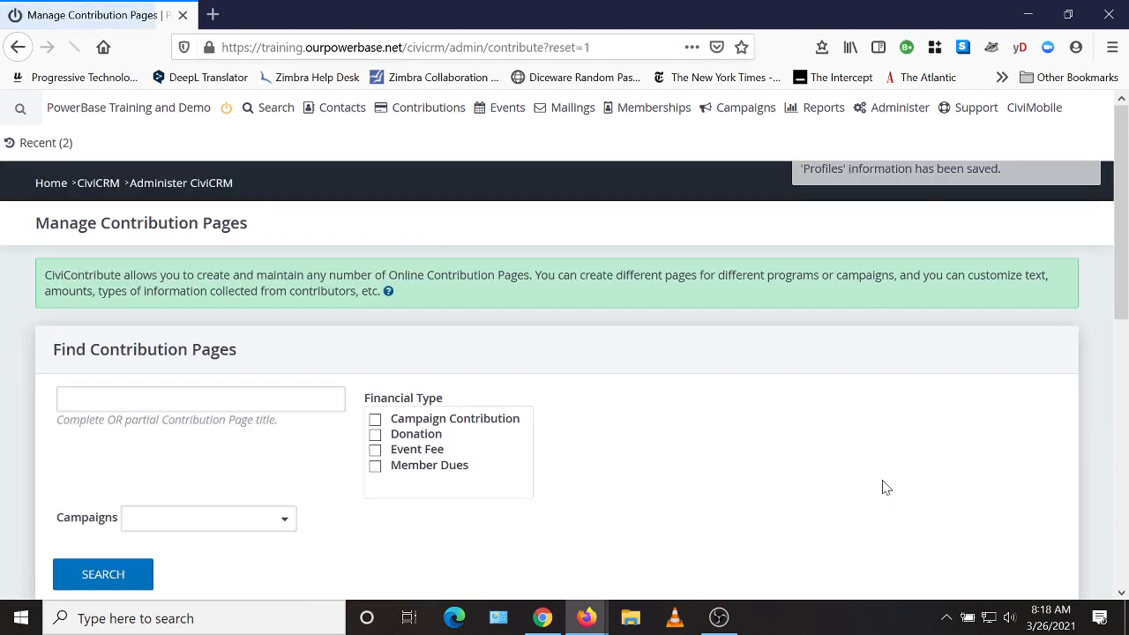
scroll(732, 460, down, 1)
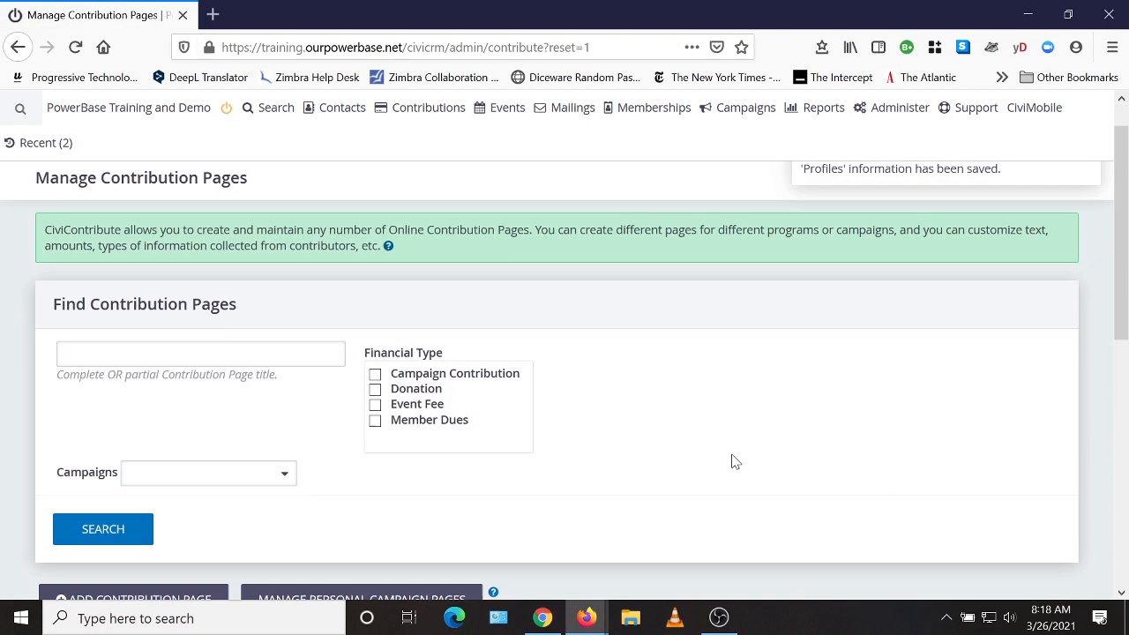
scroll(732, 460, down, 1)
Go to Manage Contribution Pages and show the Links for the Capitalism page.
mouse_move(435, 111)
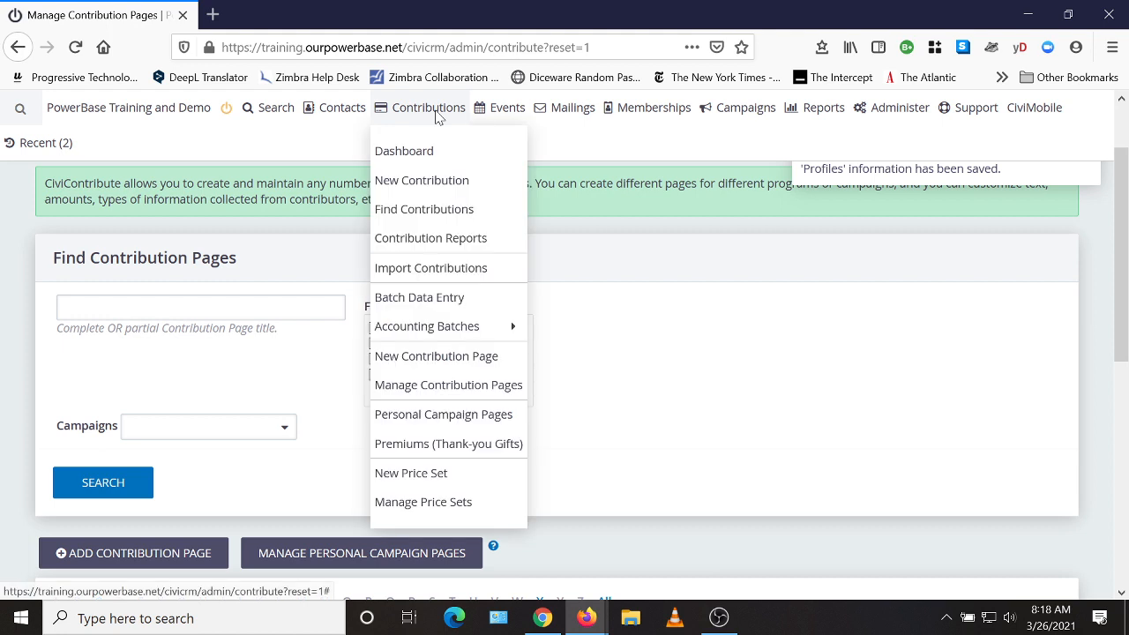
click(419, 394)
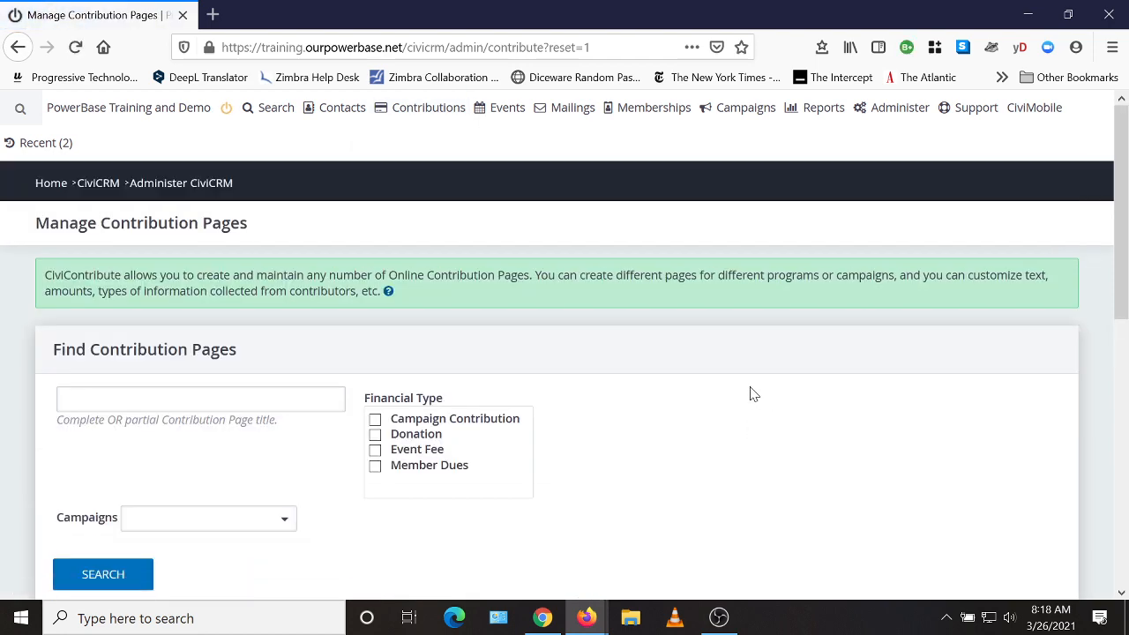
scroll(749, 394, down, 2)
scroll(702, 355, down, 1)
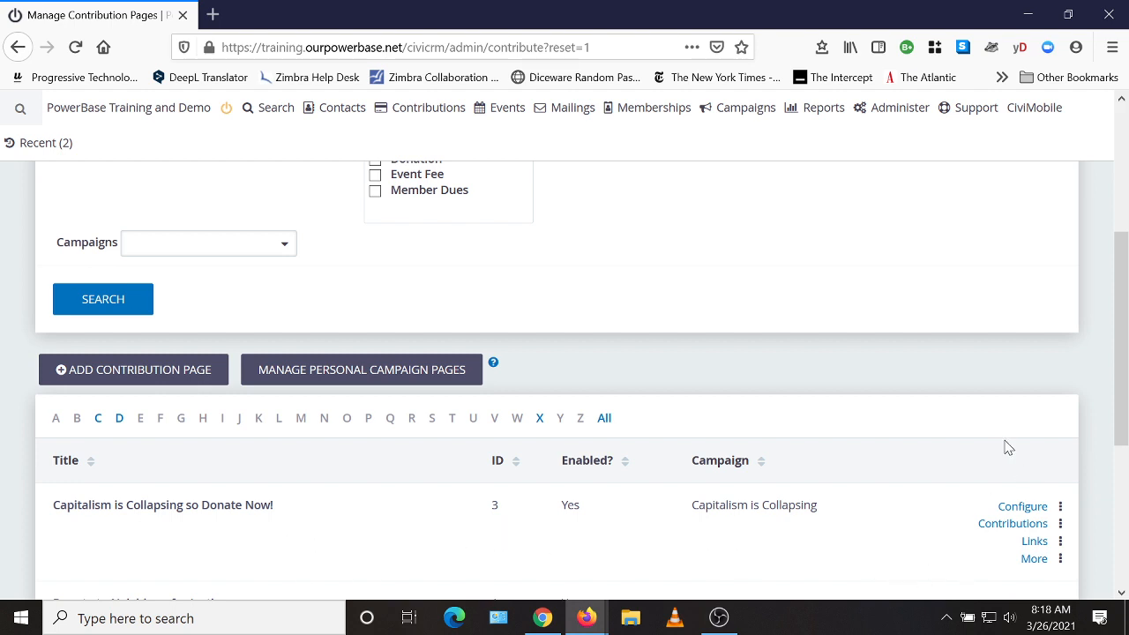
scroll(1018, 436, down, 1)
click(1025, 418)
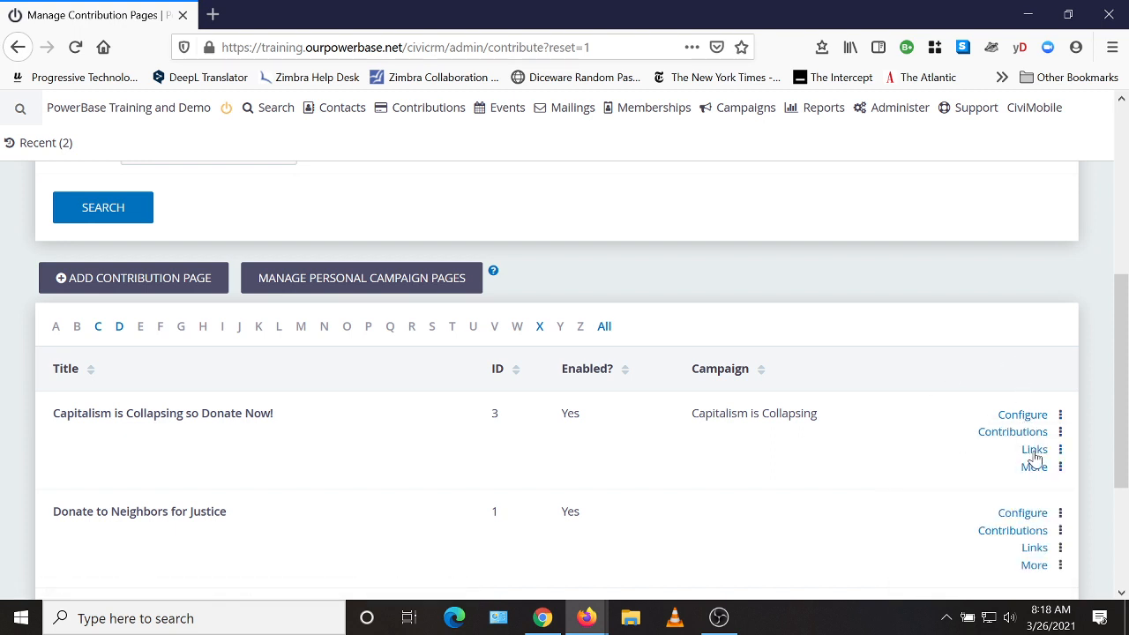
click(1034, 452)
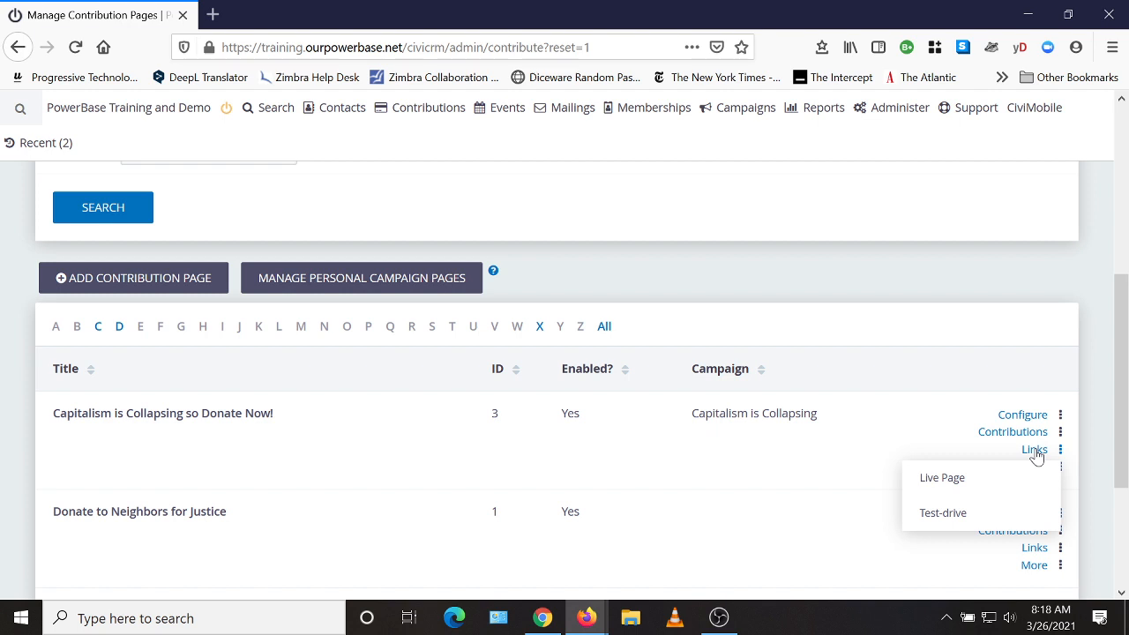
Copy the Live Page link and load it in the Firefox private window.
right_click(944, 483)
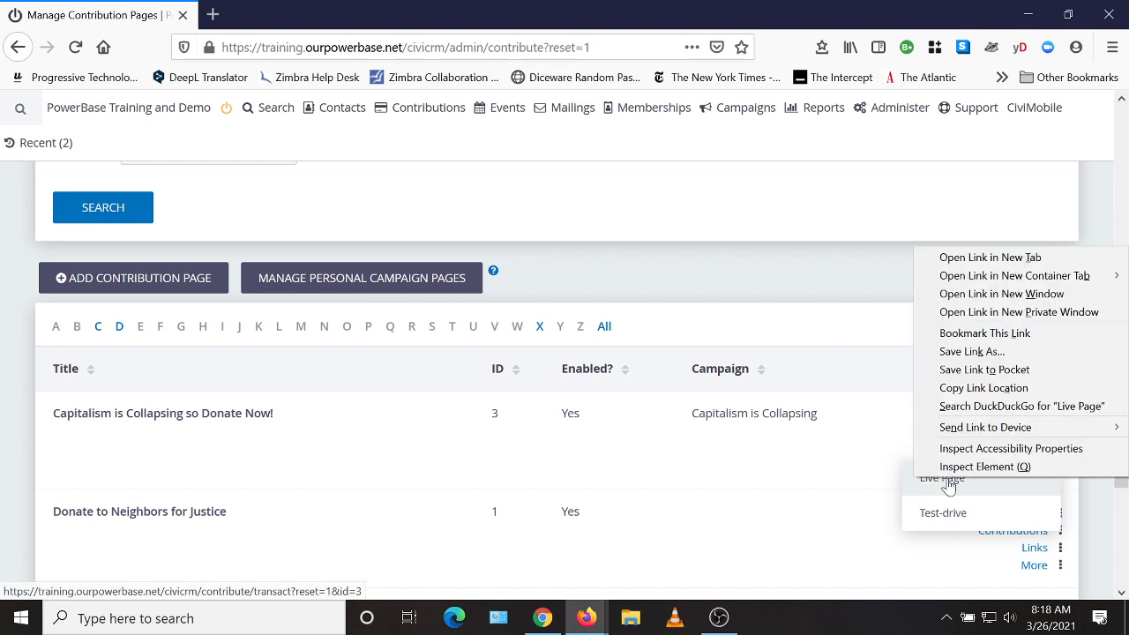
click(977, 391)
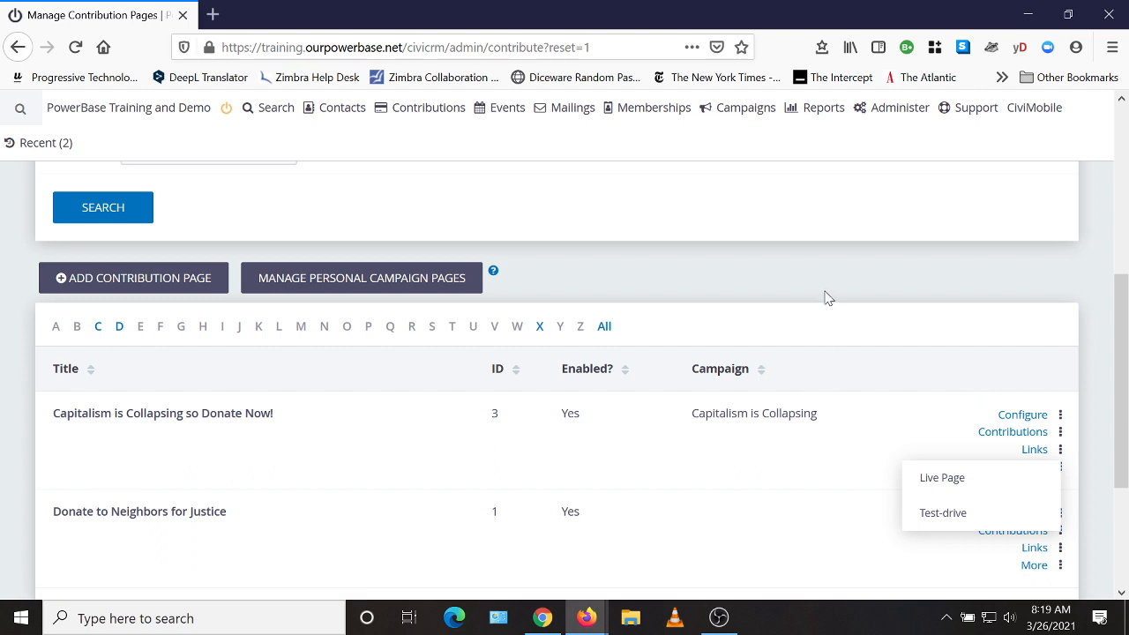
click(589, 623)
click(698, 569)
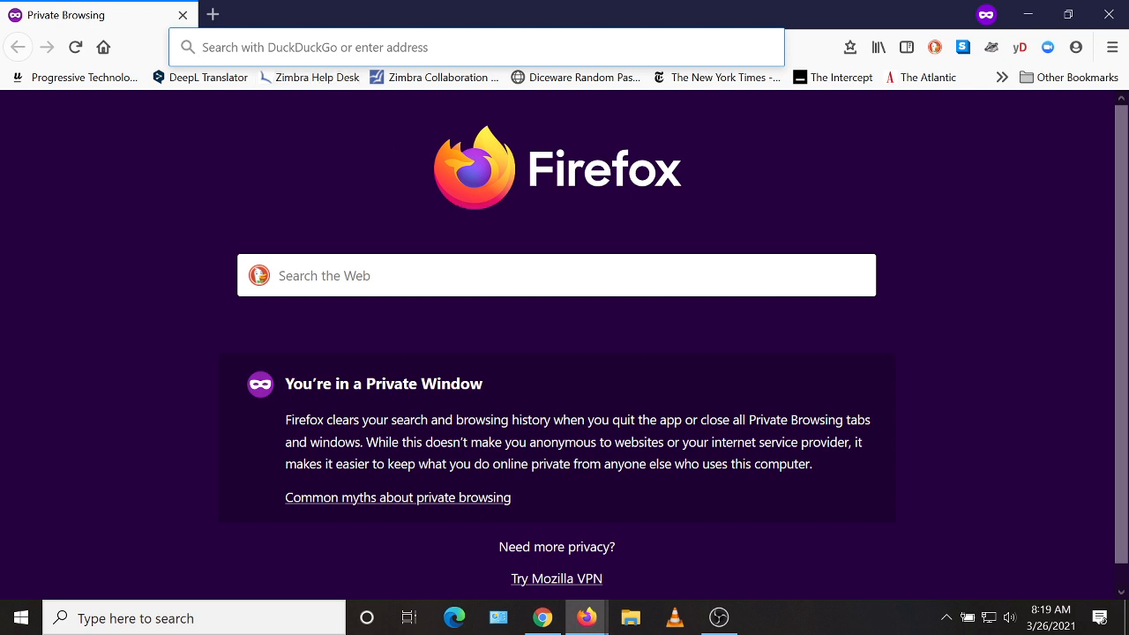
click(477, 48)
key(ctrl+v)
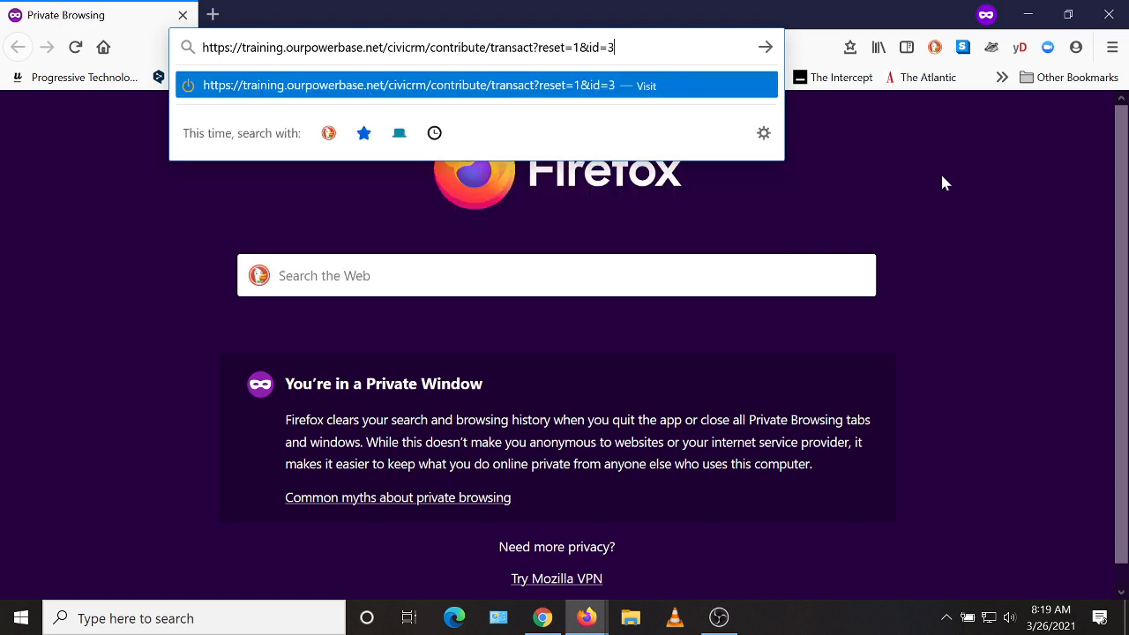
key(Return)
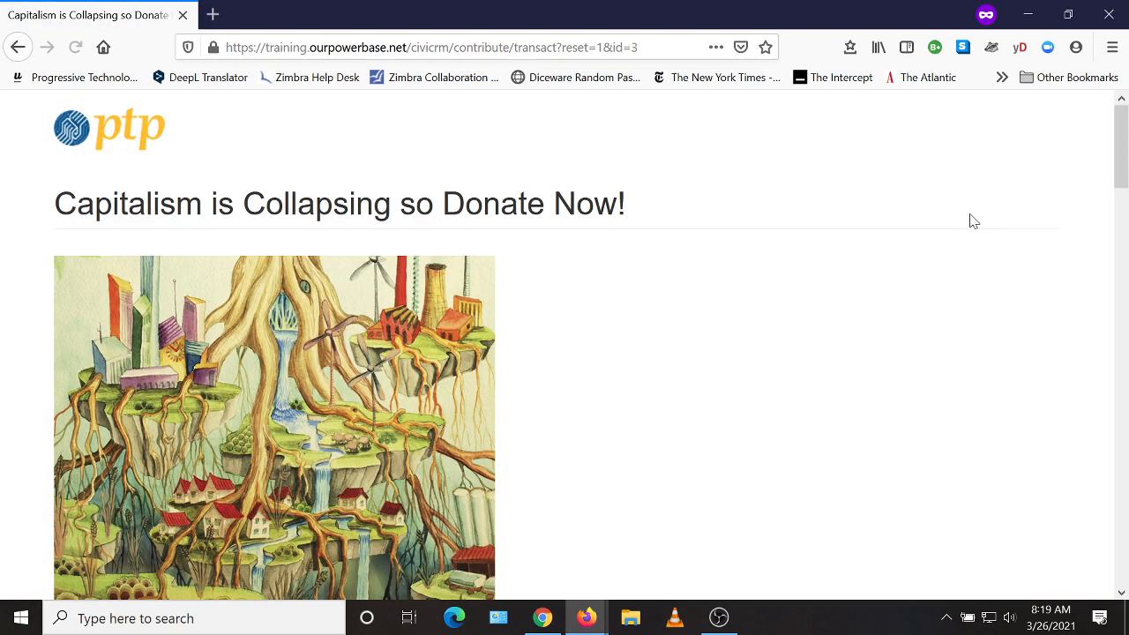
scroll(840, 298, down, 1)
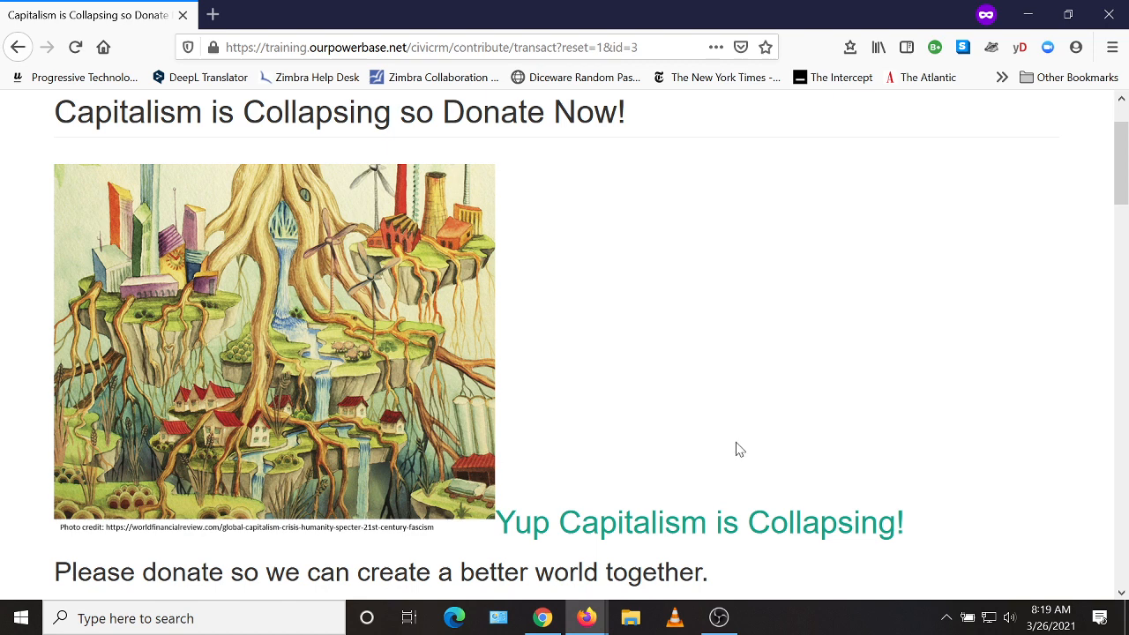
Open the Capitalism page's Title and Settings from Manage Contribution Pages.
mouse_move(589, 628)
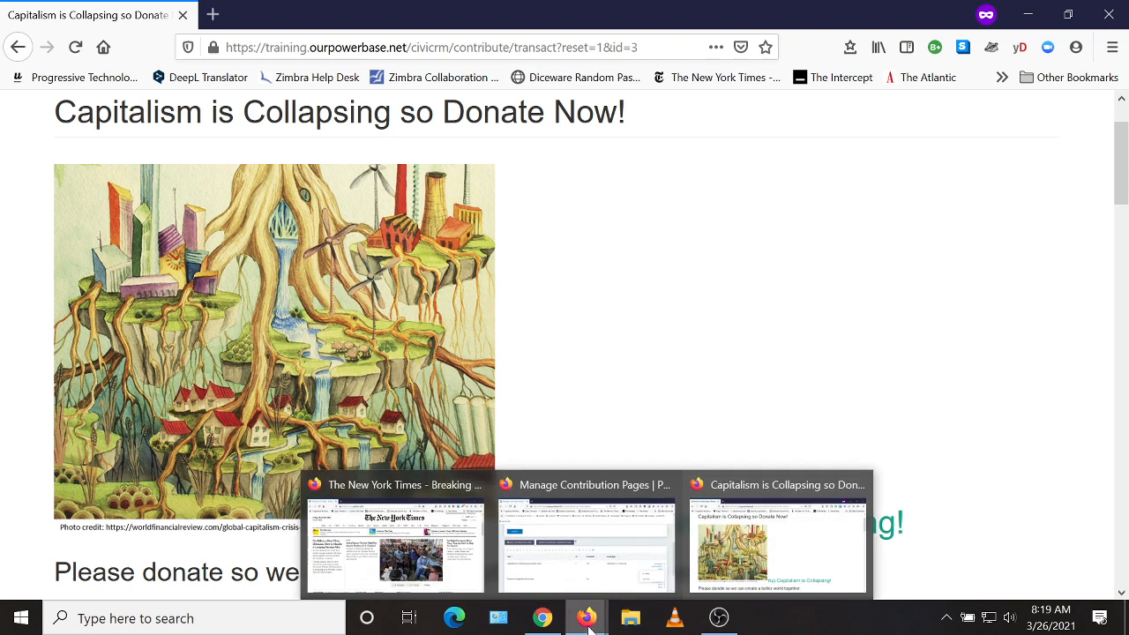
click(564, 555)
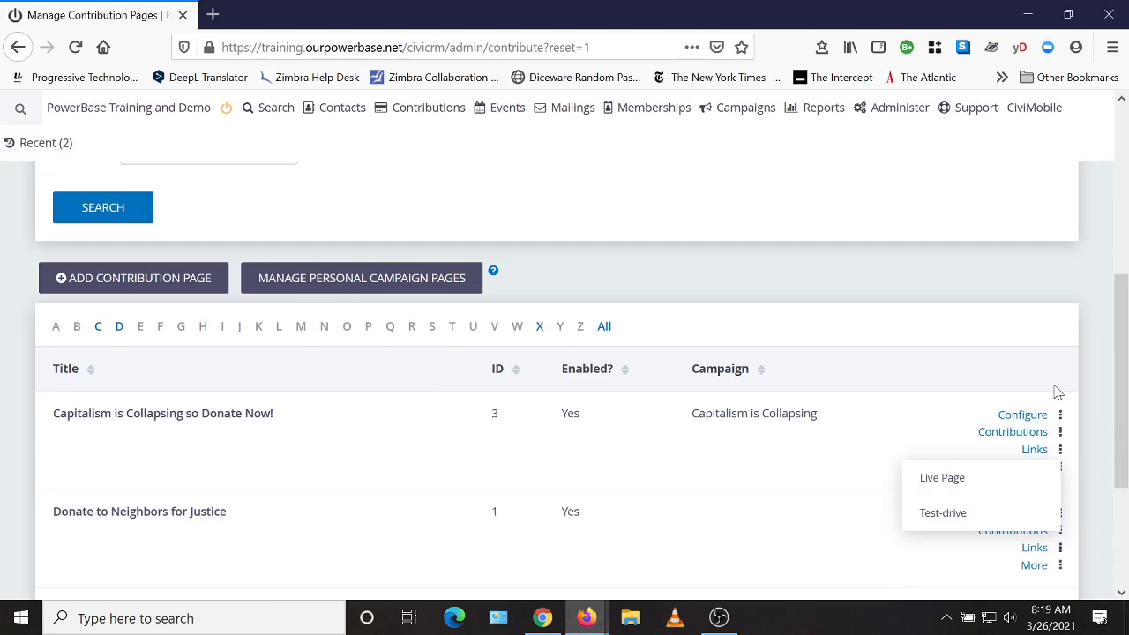
click(1037, 422)
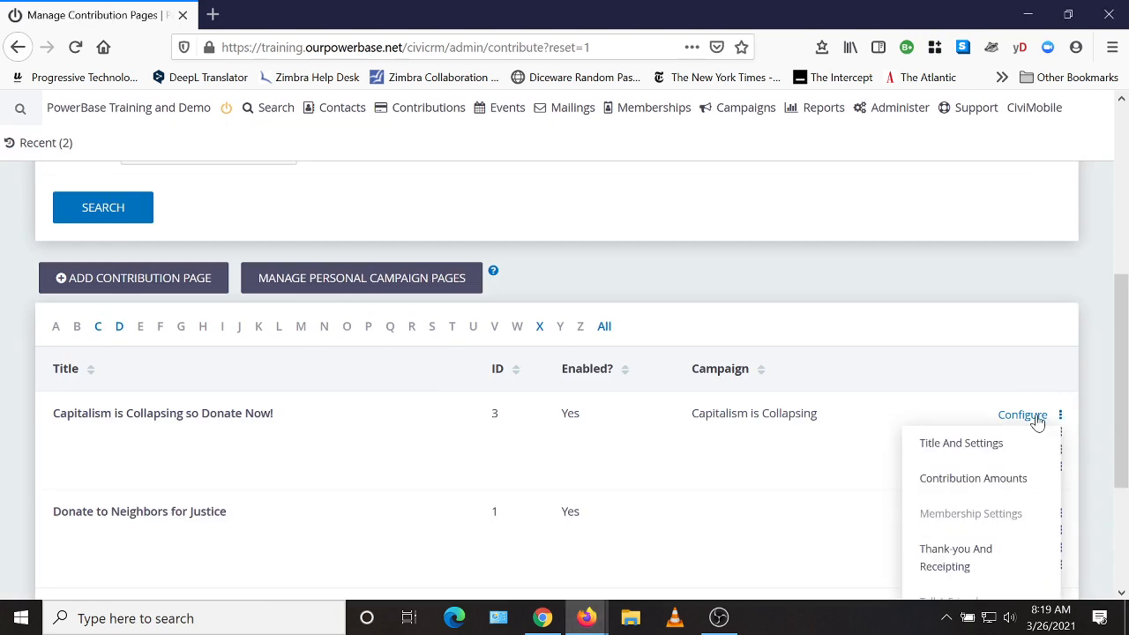
click(953, 445)
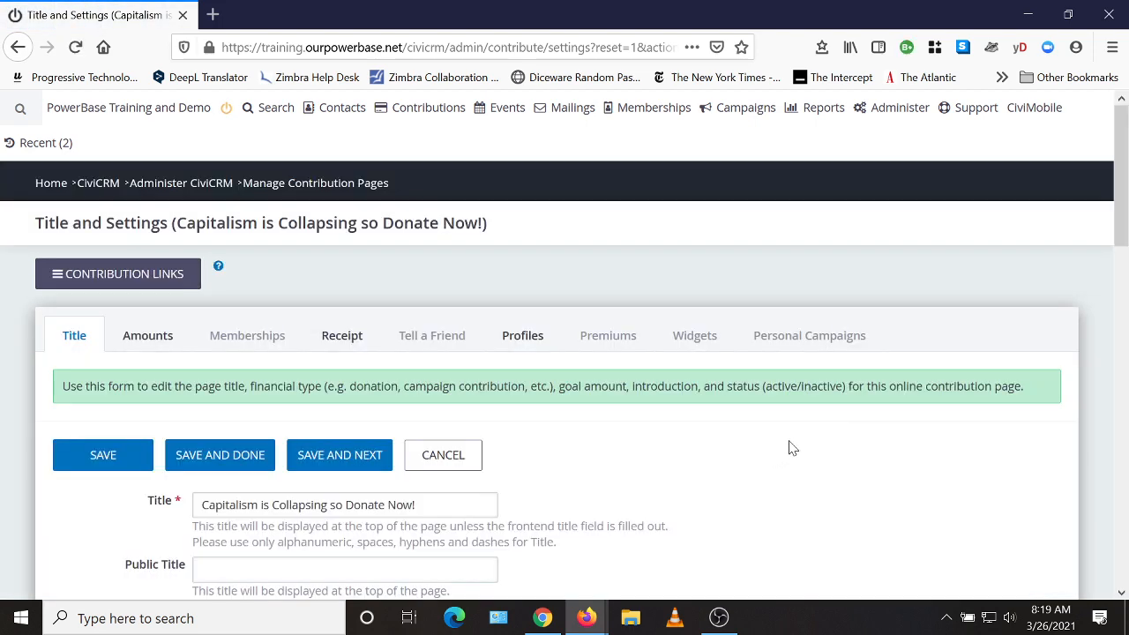
scroll(794, 440, down, 4)
scroll(882, 414, down, 3)
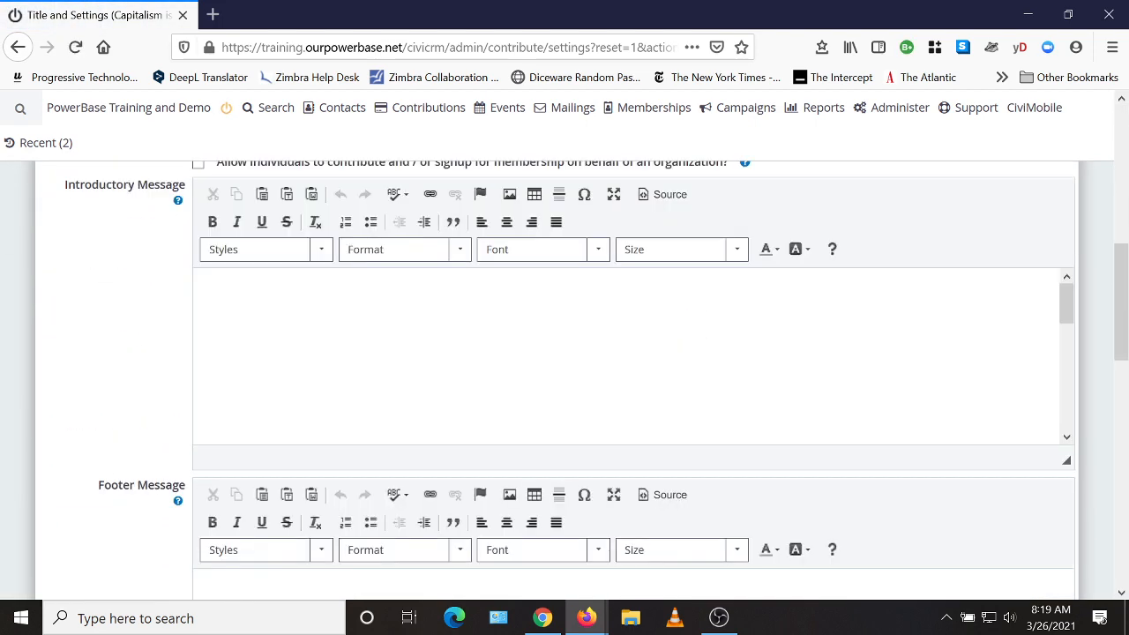
scroll(635, 356, down, 4)
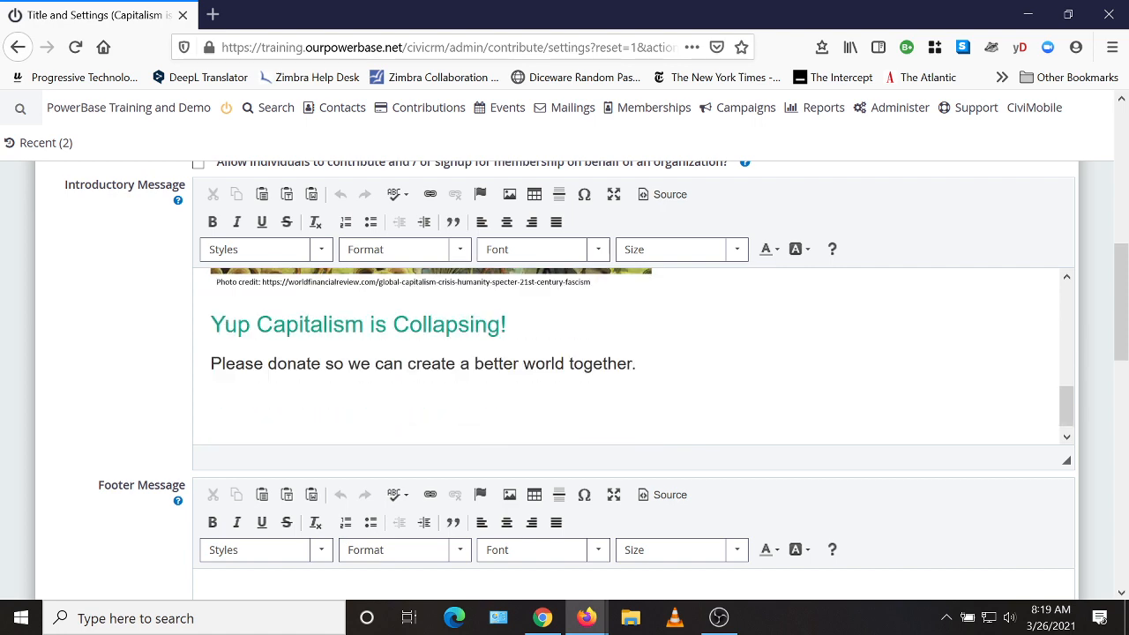
Add two blank lines above the 'Yup Capitalism is Collapsing!' heading, then Save and Done.
click(211, 325)
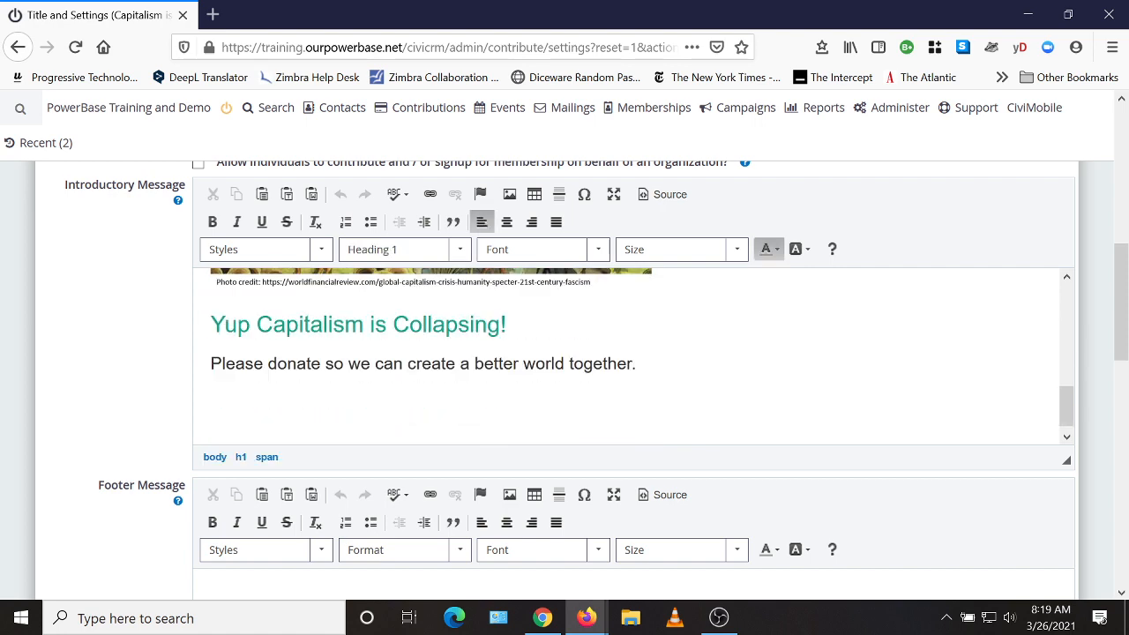
key(Return)
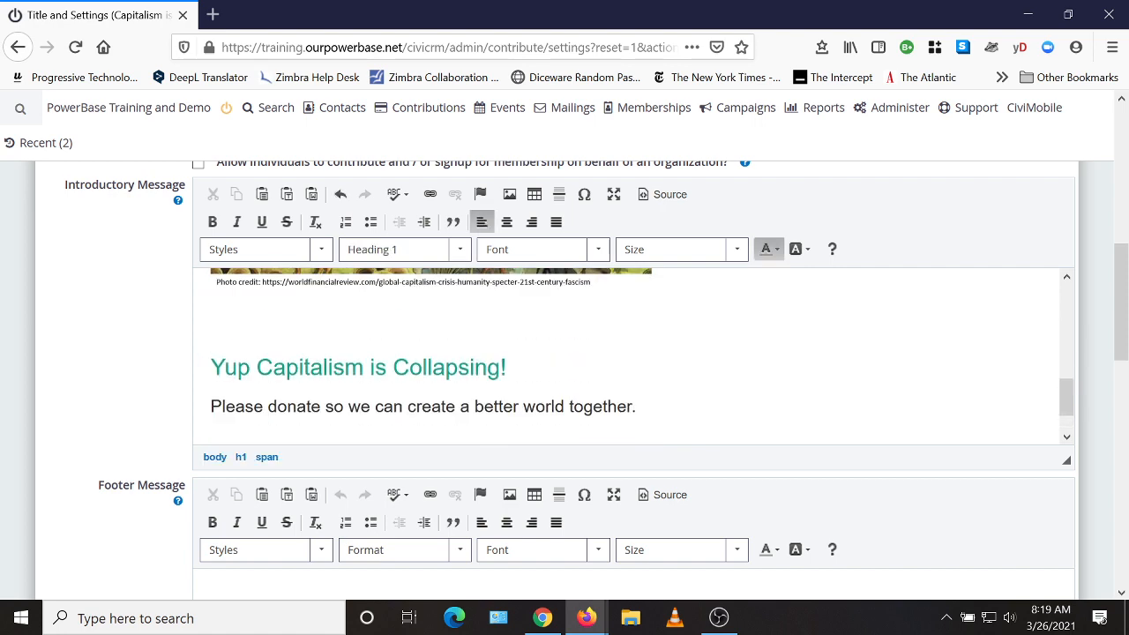
key(Return)
scroll(882, 406, down, 12)
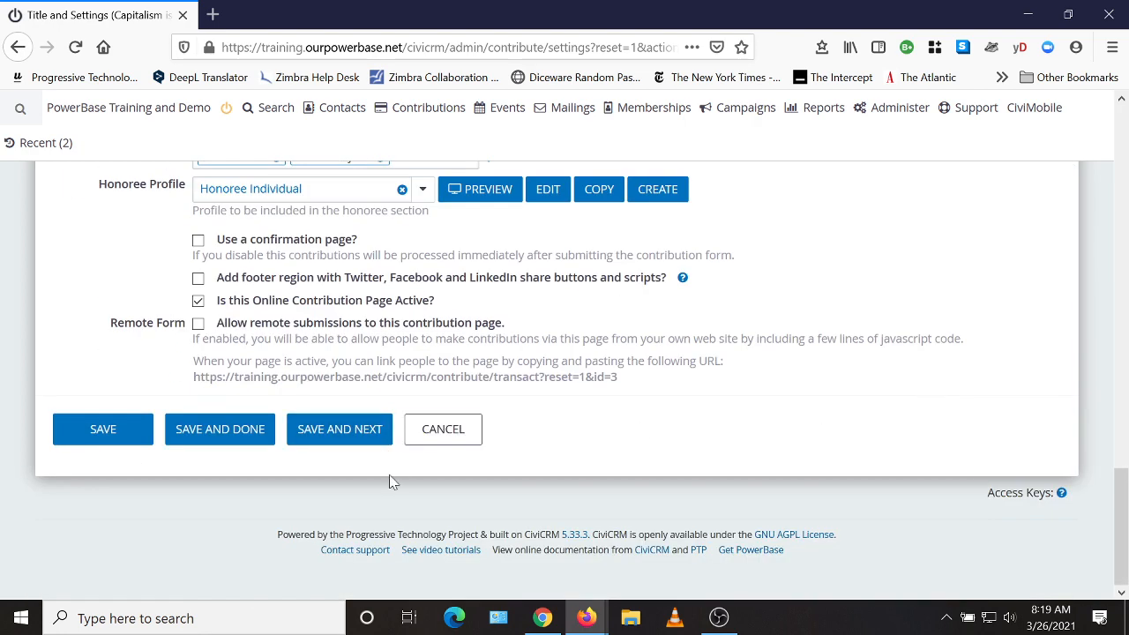
click(204, 434)
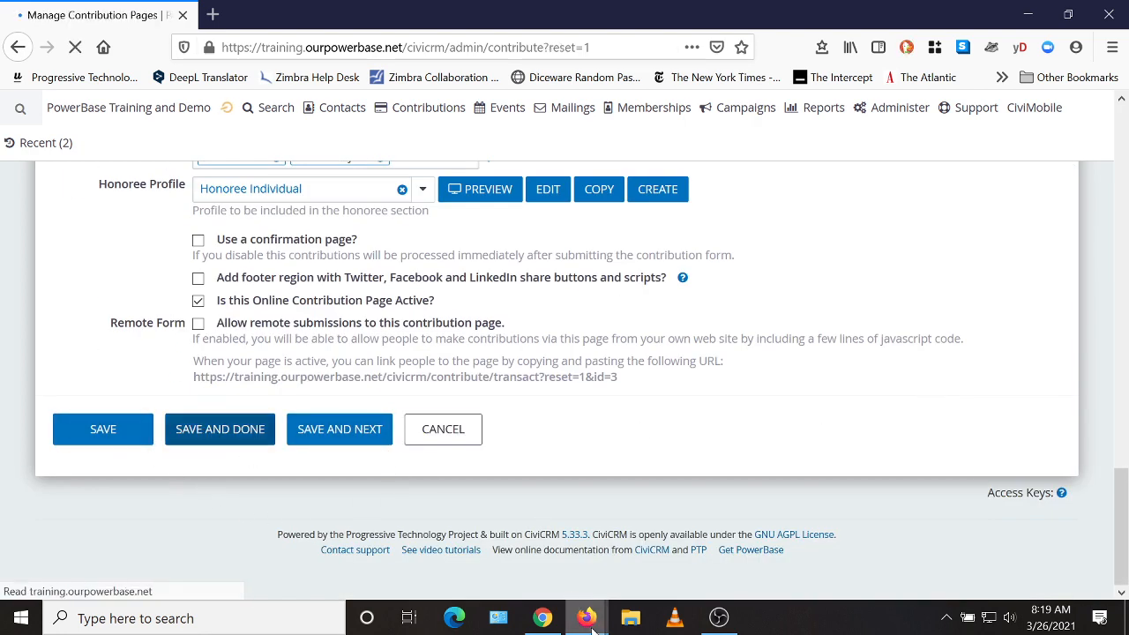
Reload the live donation page and try the monthly recurring option, leaving it off.
mouse_move(590, 623)
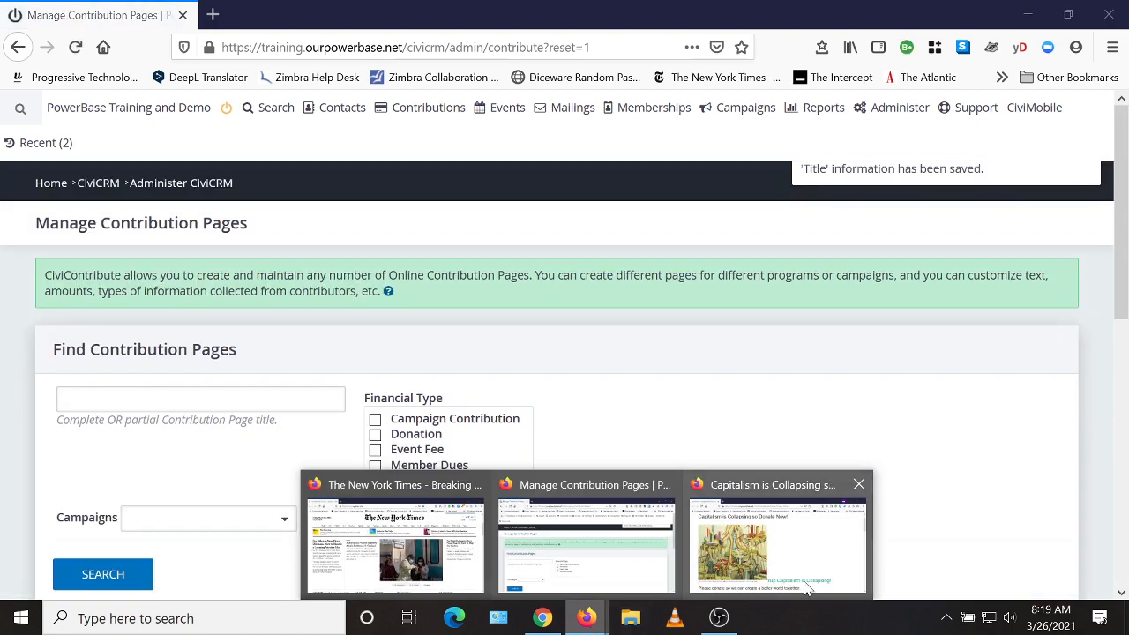
click(805, 589)
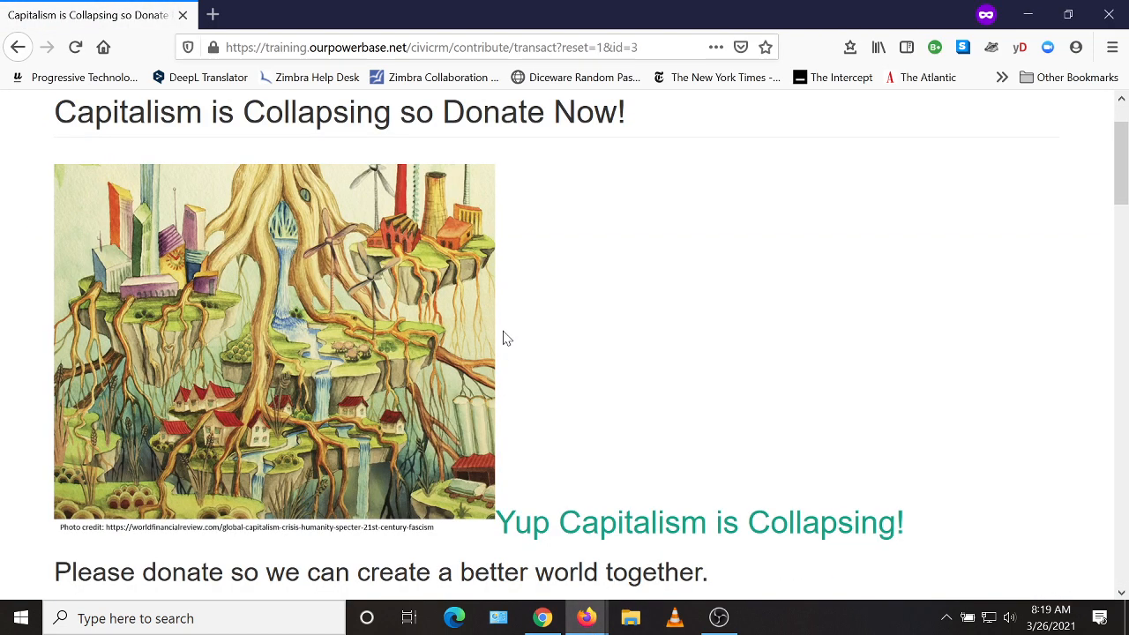
click(75, 50)
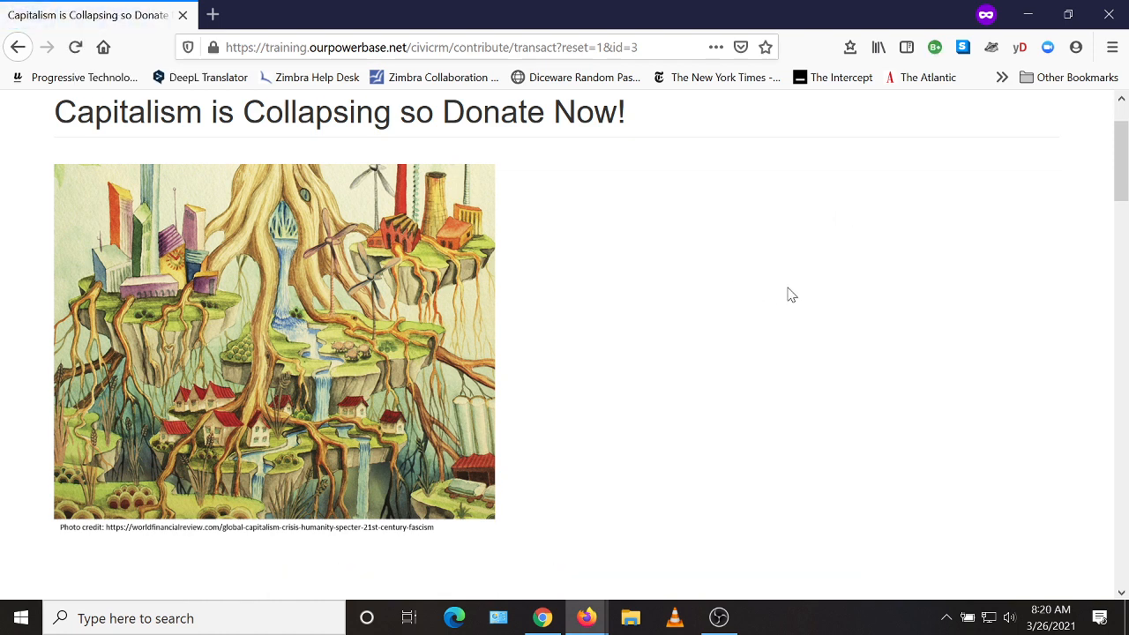
scroll(791, 294, down, 3)
scroll(759, 405, down, 2)
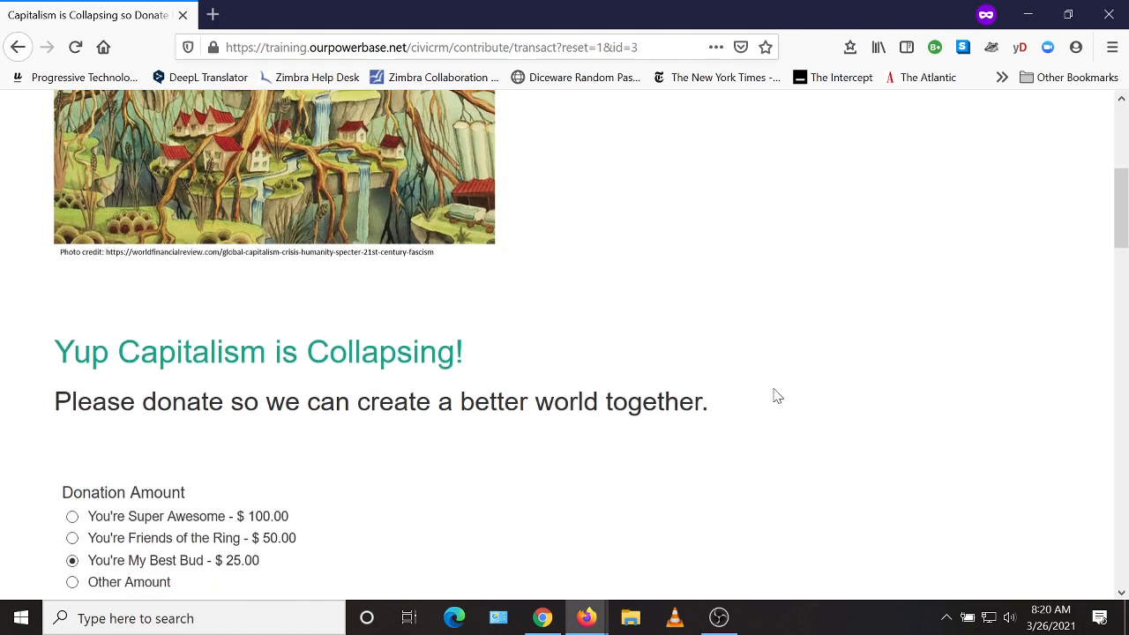
scroll(803, 365, down, 2)
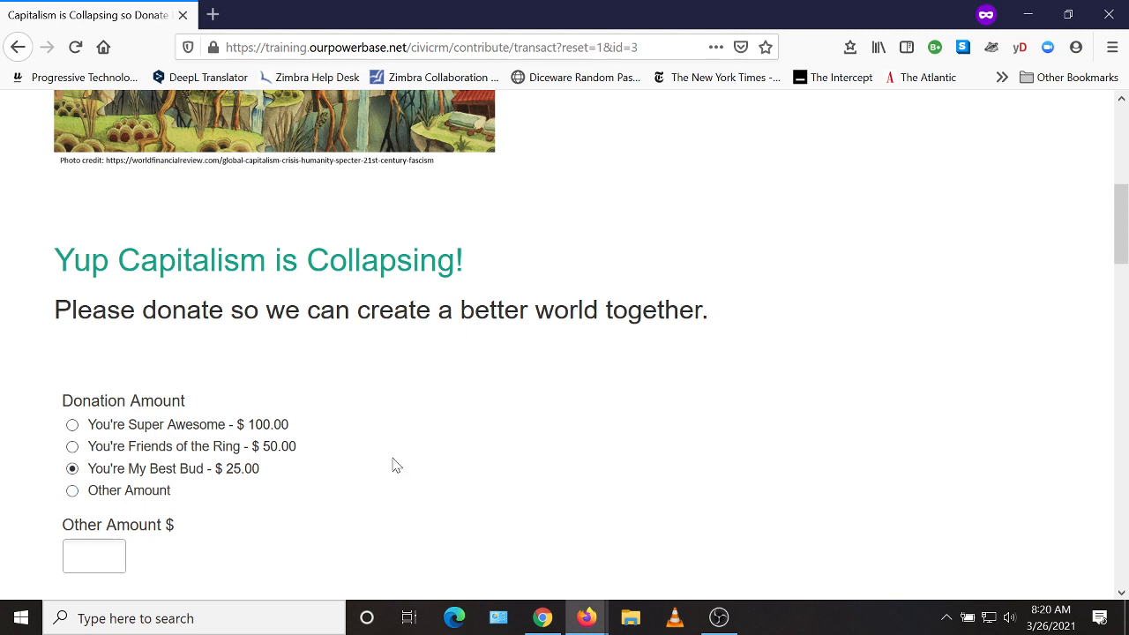
scroll(542, 270, down, 3)
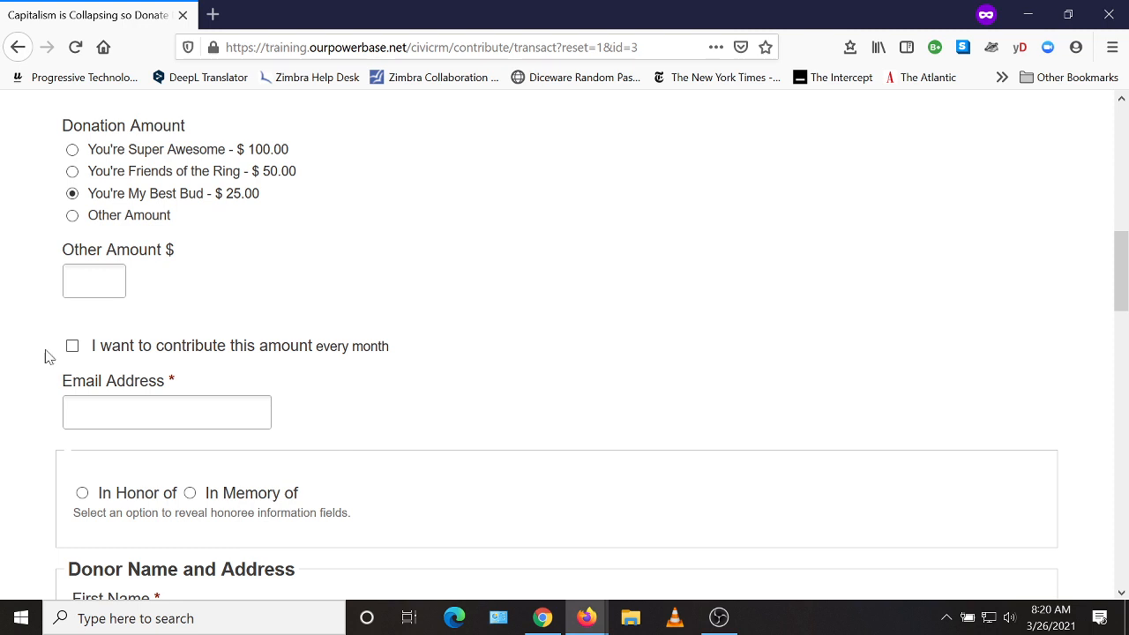
click(72, 347)
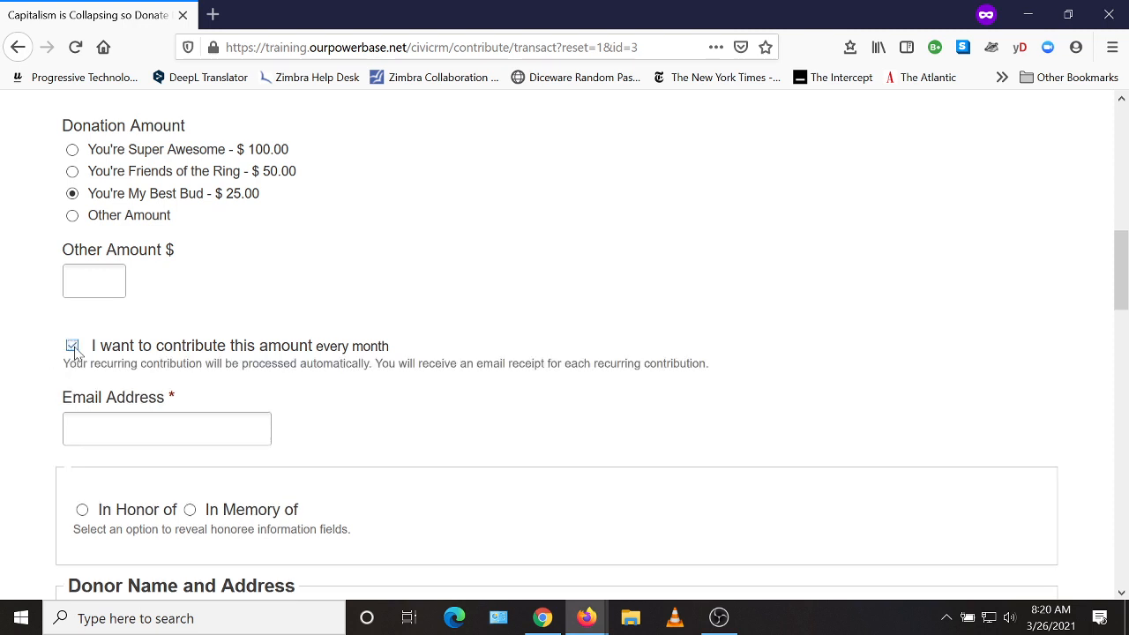
click(73, 349)
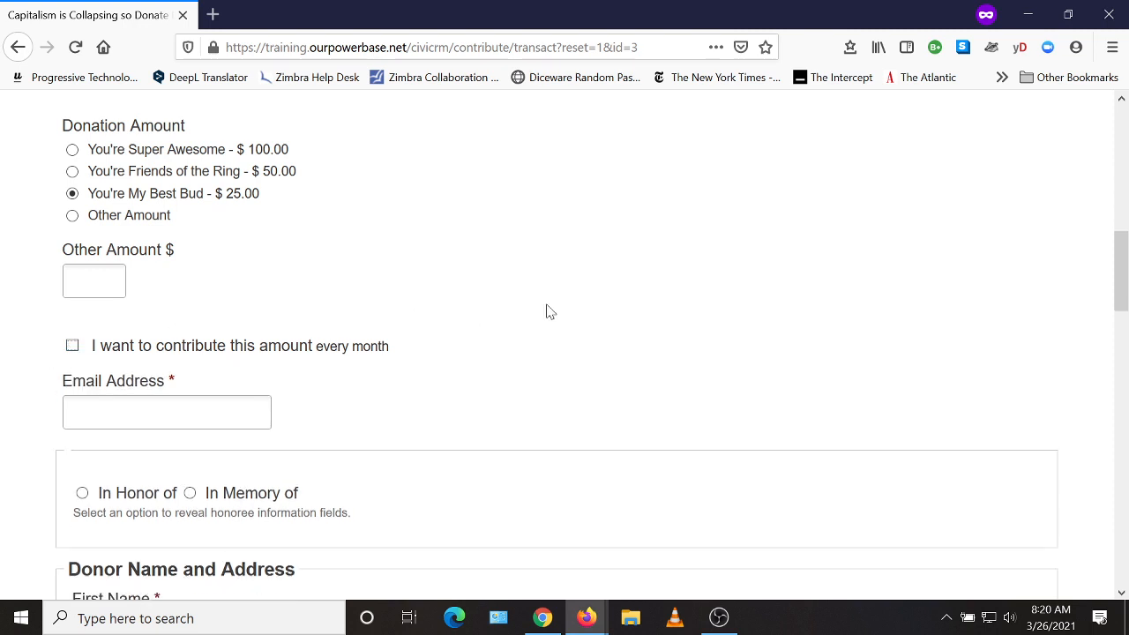
scroll(265, 335, down, 3)
scroll(160, 255, up, 1)
Enter the donor's e-mail address and leave the In Memory of tribute unselected.
click(162, 231)
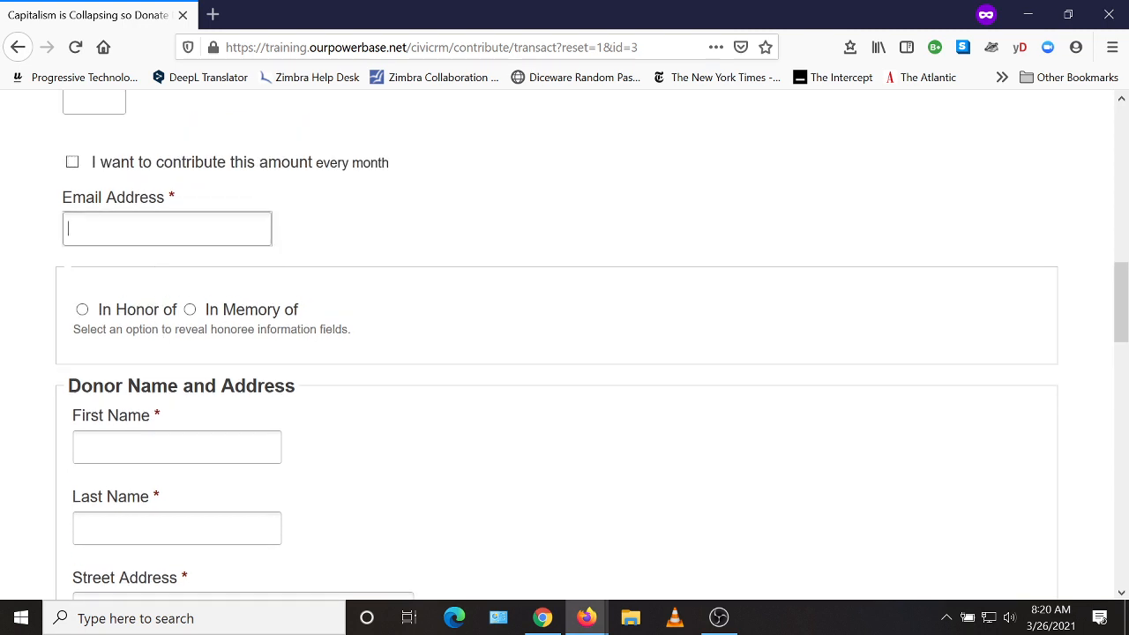
text(alicete)
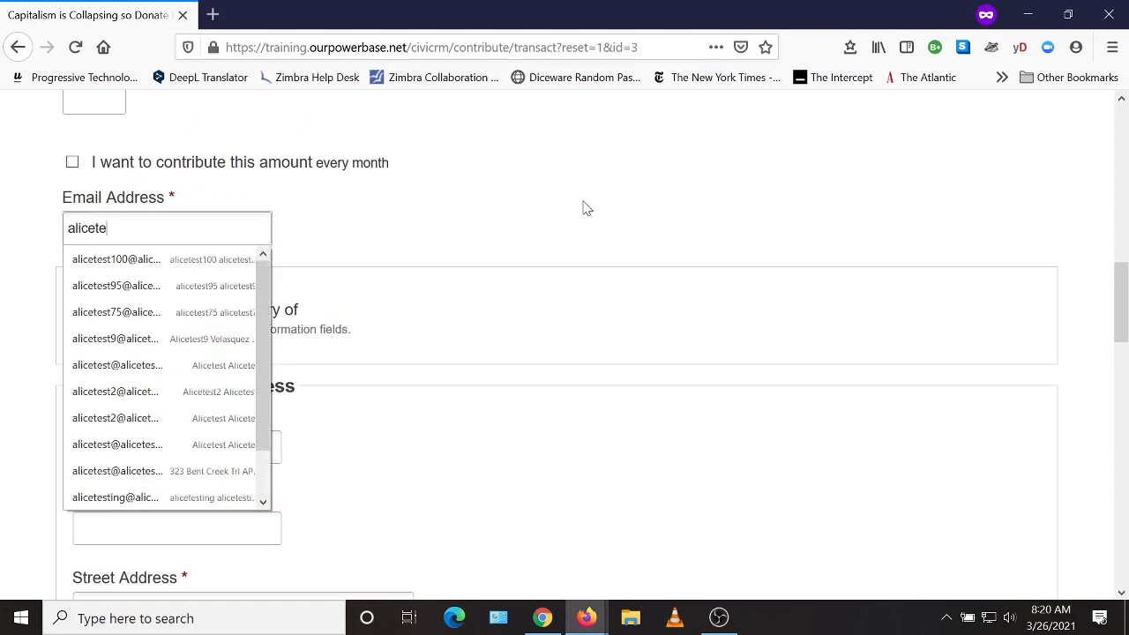
text(st@alice)
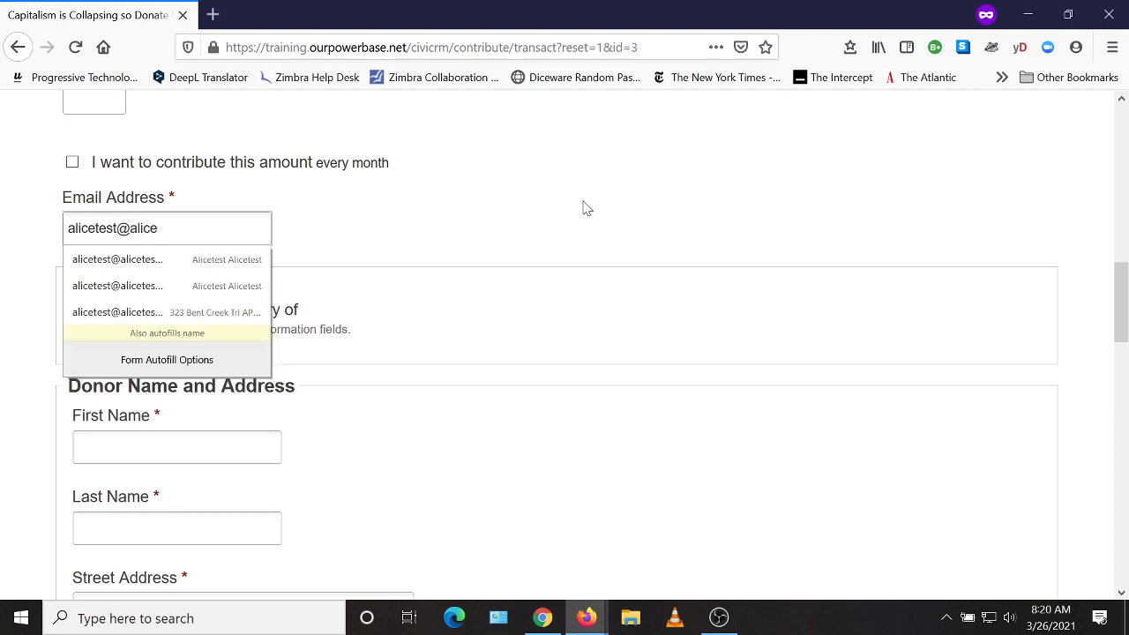
text(test.net)
double_click(583, 267)
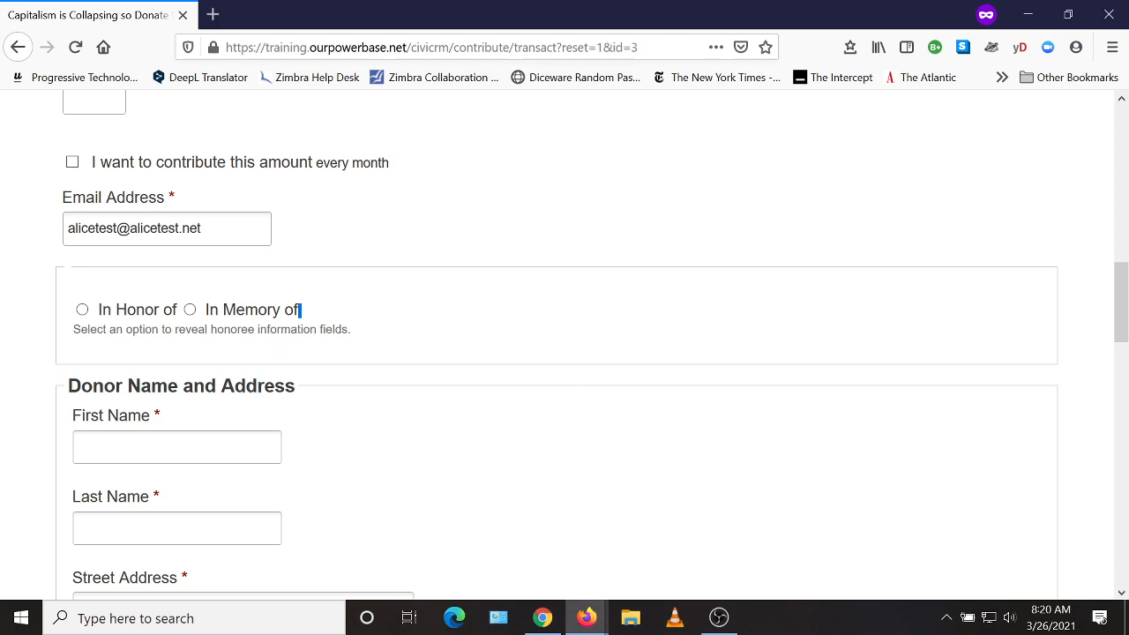
click(189, 310)
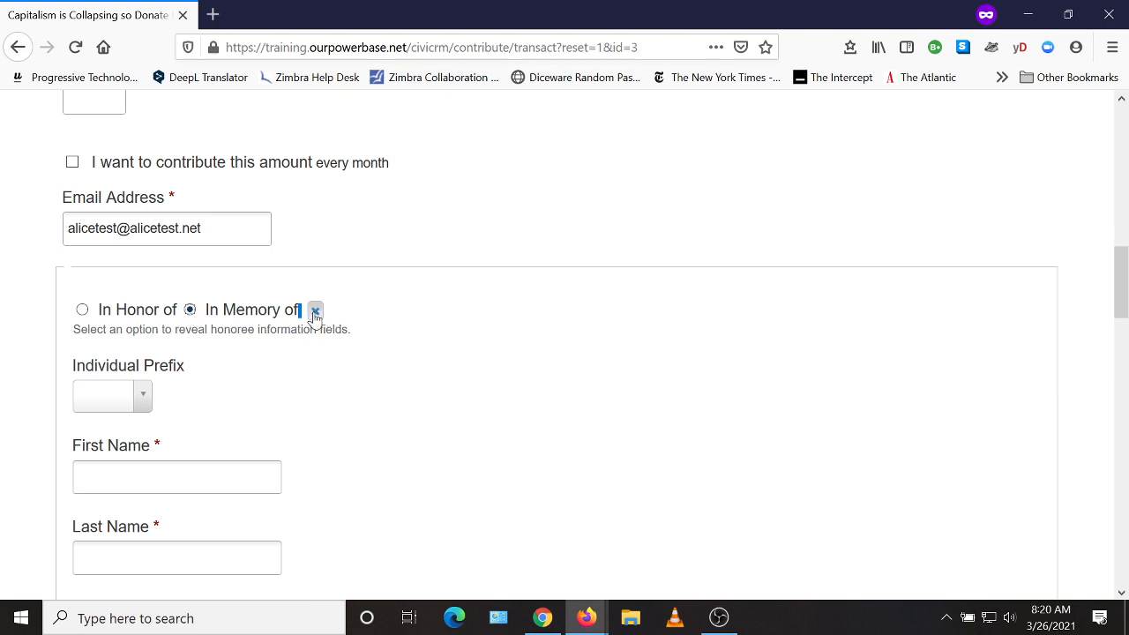
click(315, 313)
Fill in the donor's first name, last name and street address.
scroll(408, 352, down, 2)
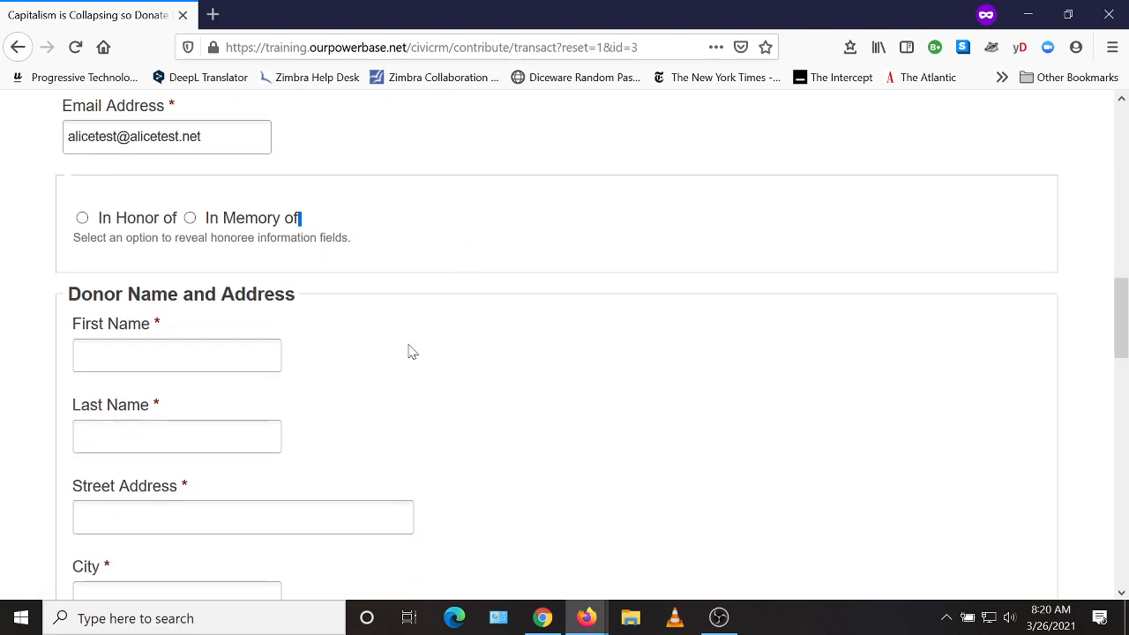
key(Tab)
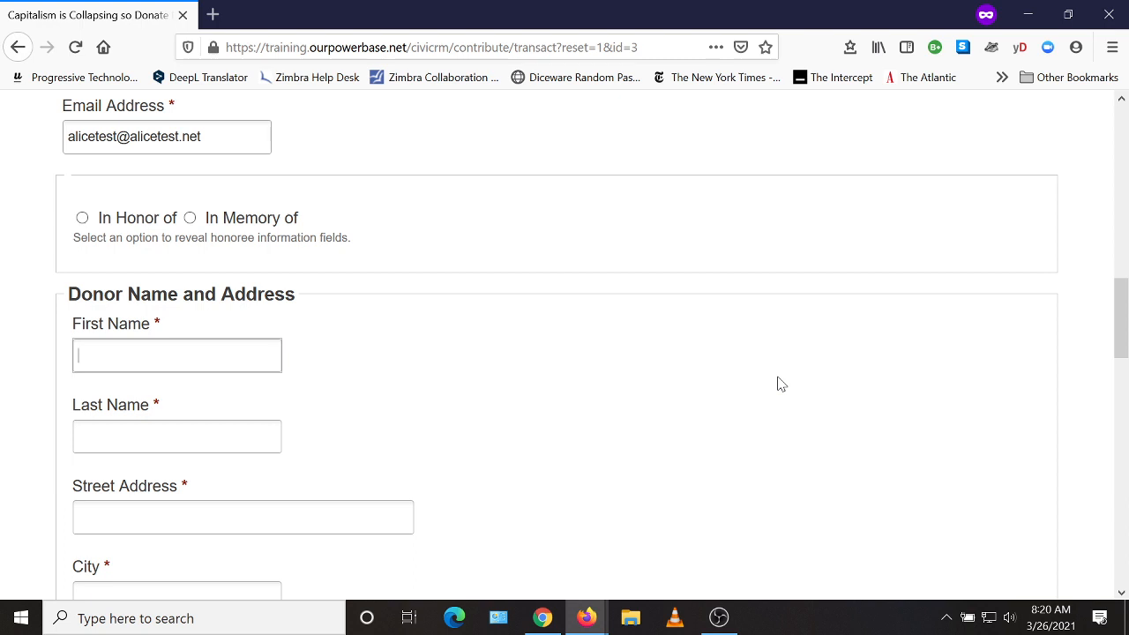
text(alic)
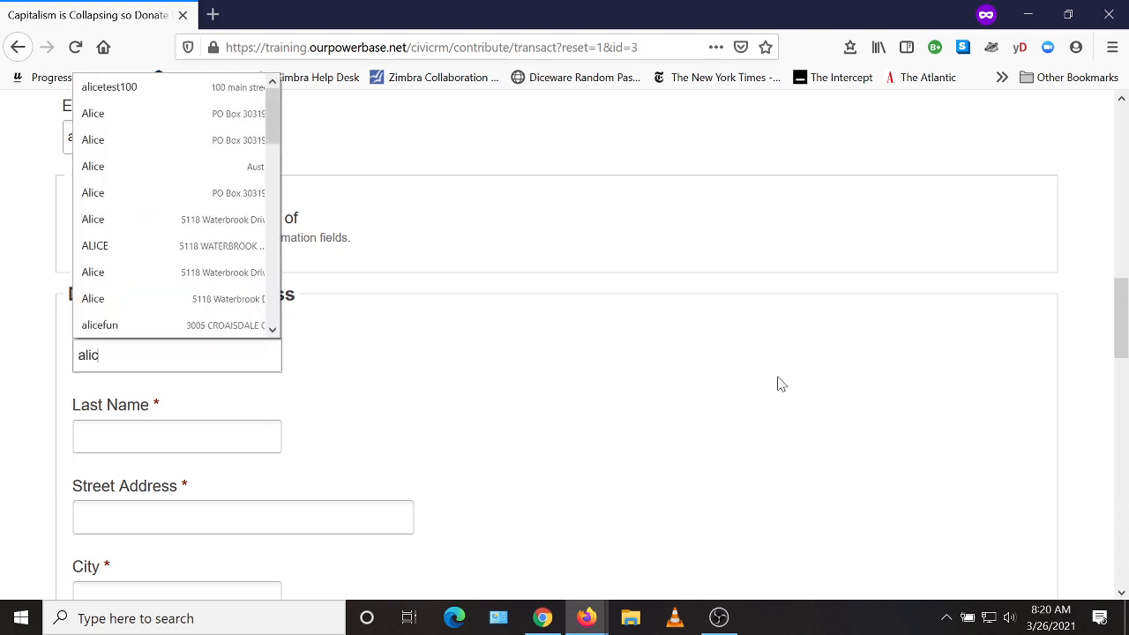
text(etest)
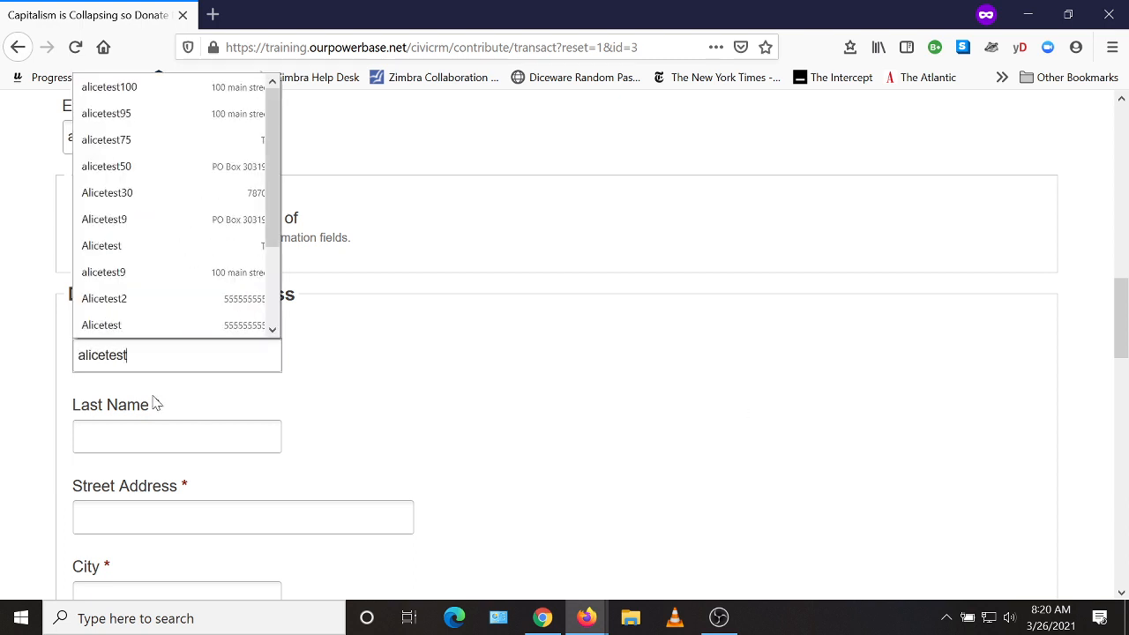
click(189, 430)
text(alice)
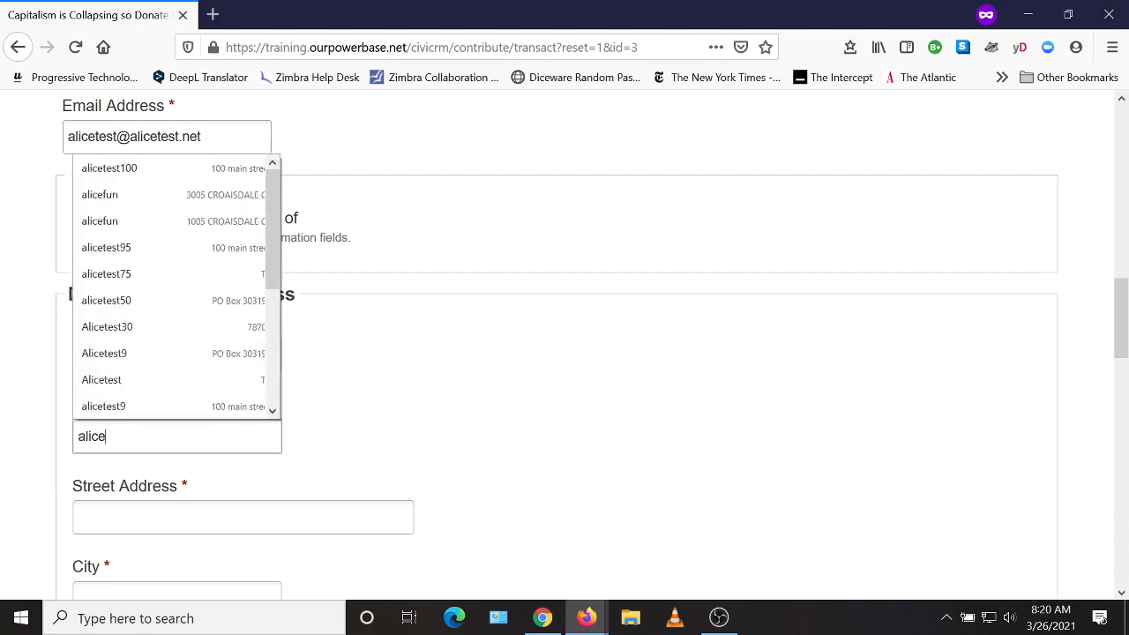
text(test)
key(Escape)
key(Tab)
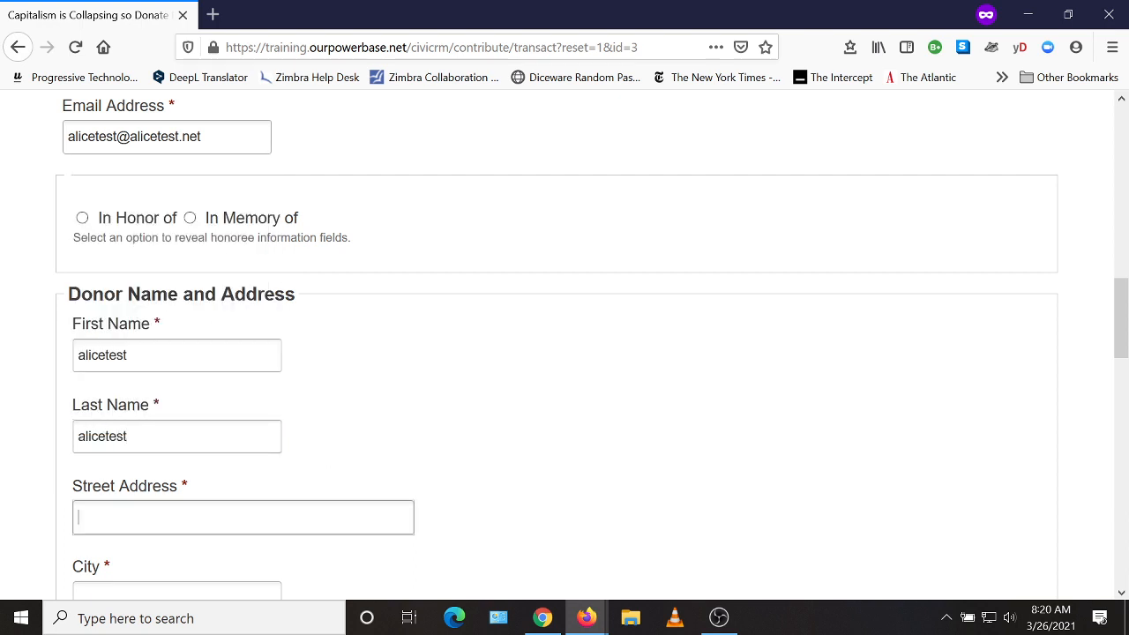
scroll(679, 463, down, 2)
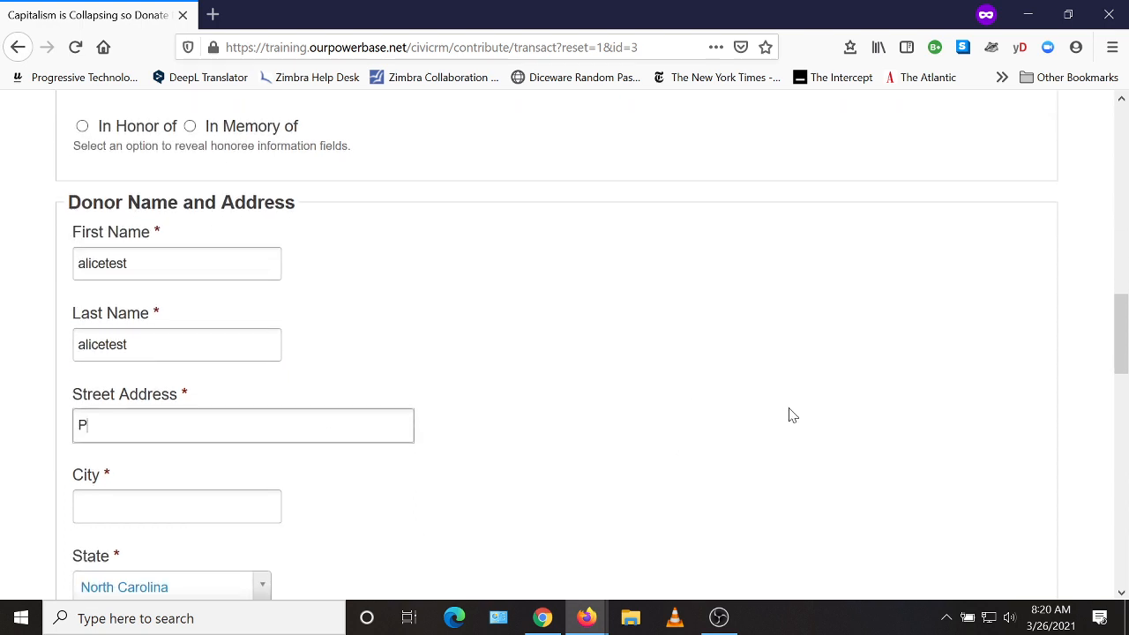
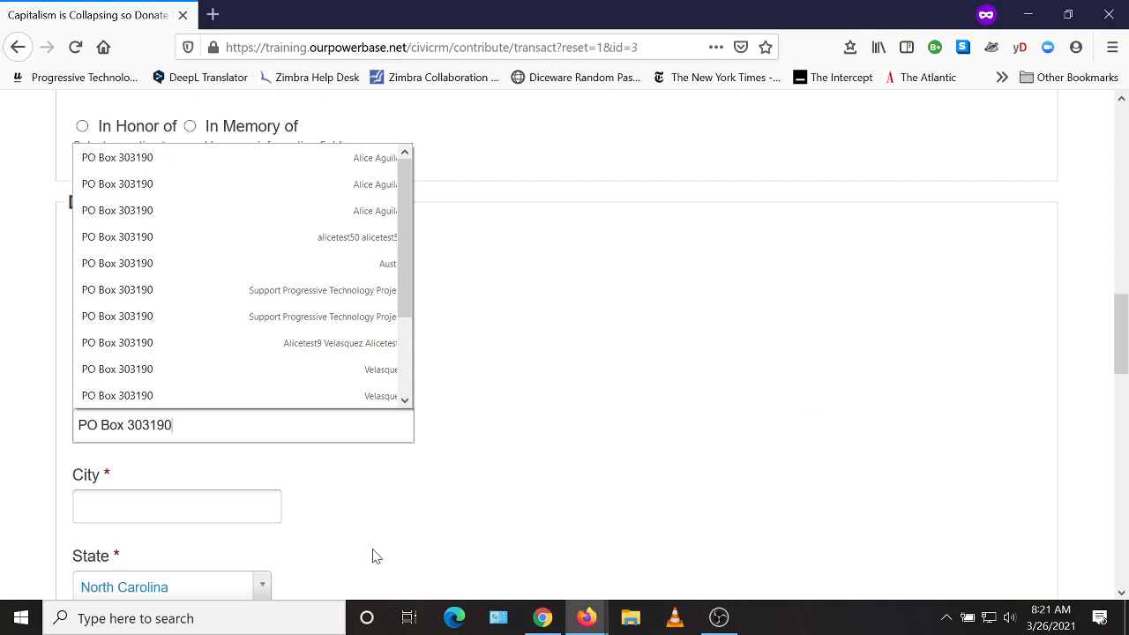
Enter the donor's city, choose the state from the dropdown, and fill in the zip code.
key(Tab)
text(Aust)
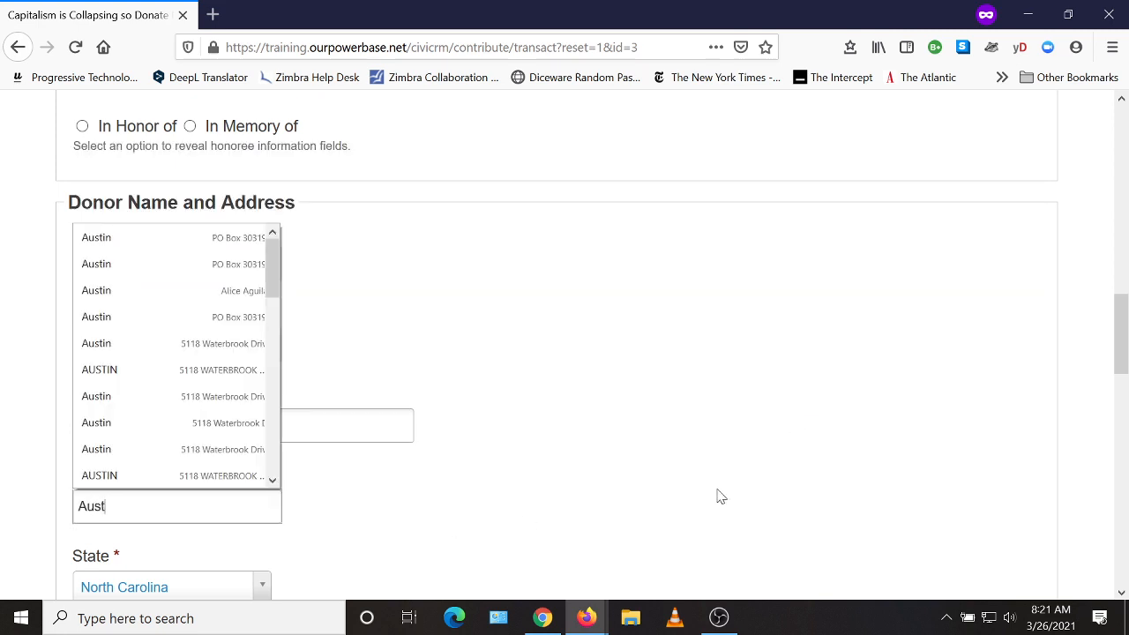
key(Escape)
scroll(106, 521, down, 2)
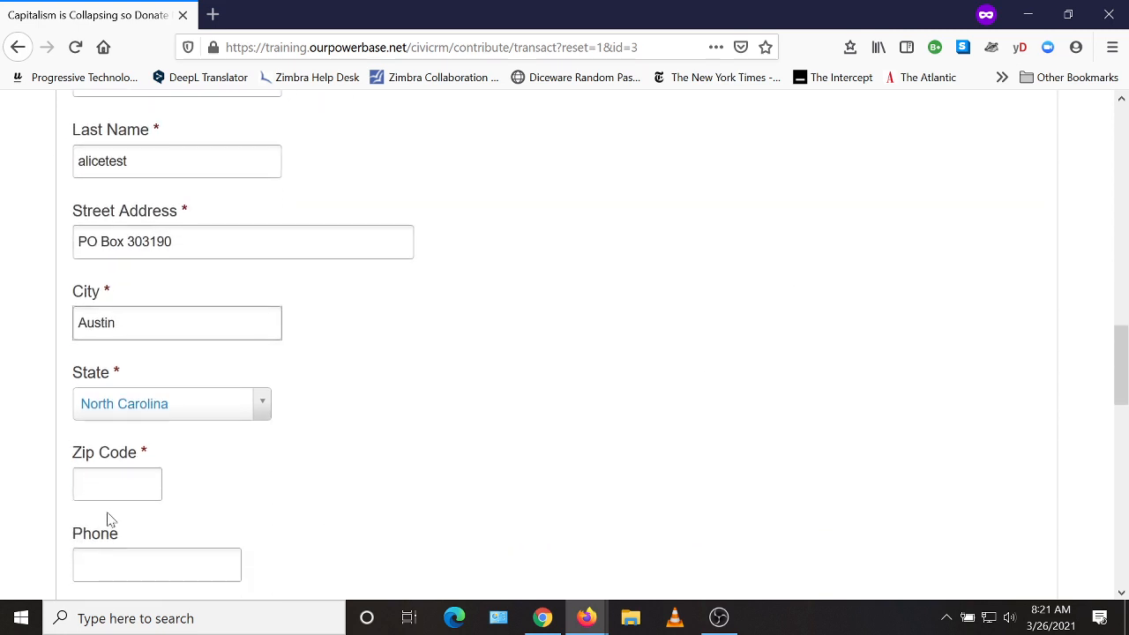
click(183, 410)
text(tex)
click(156, 398)
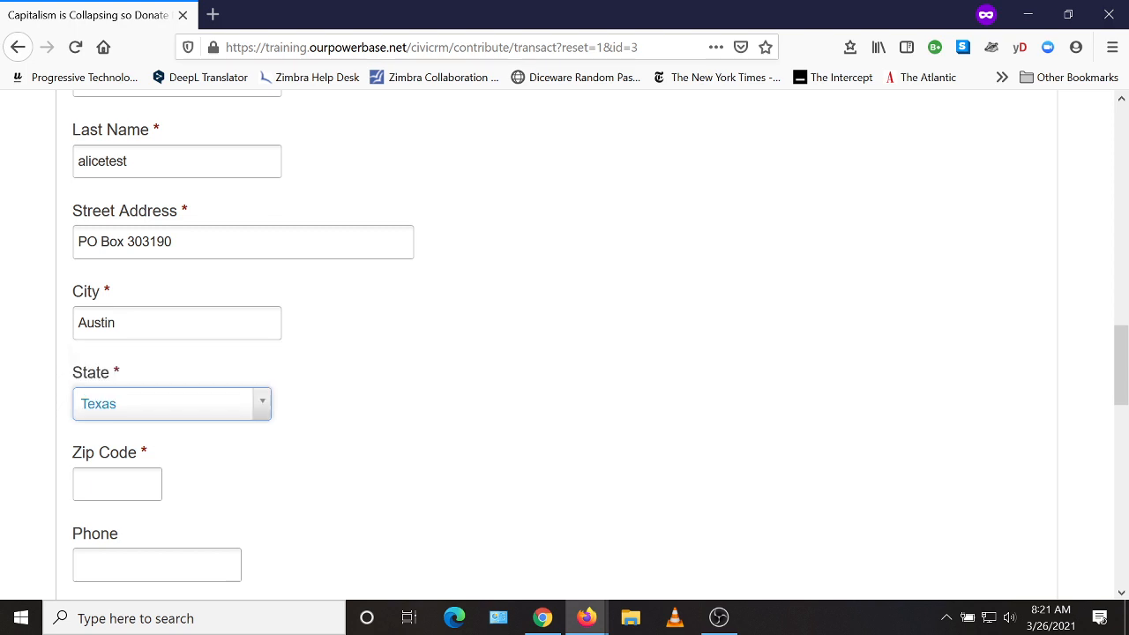
key(Tab)
text(78703)
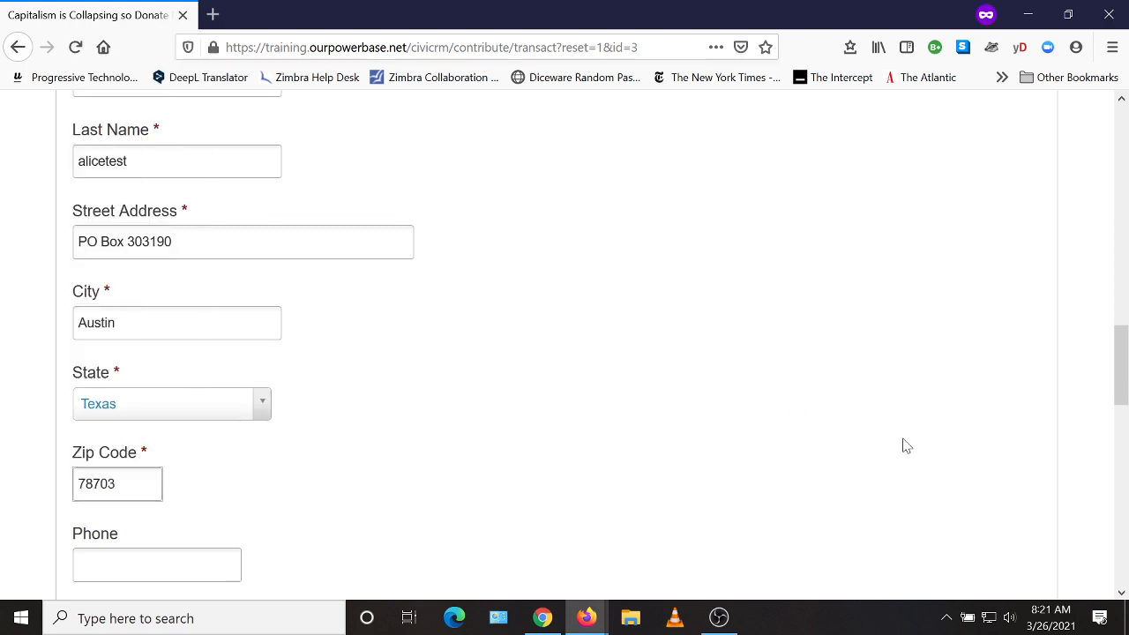
scroll(731, 449, down, 5)
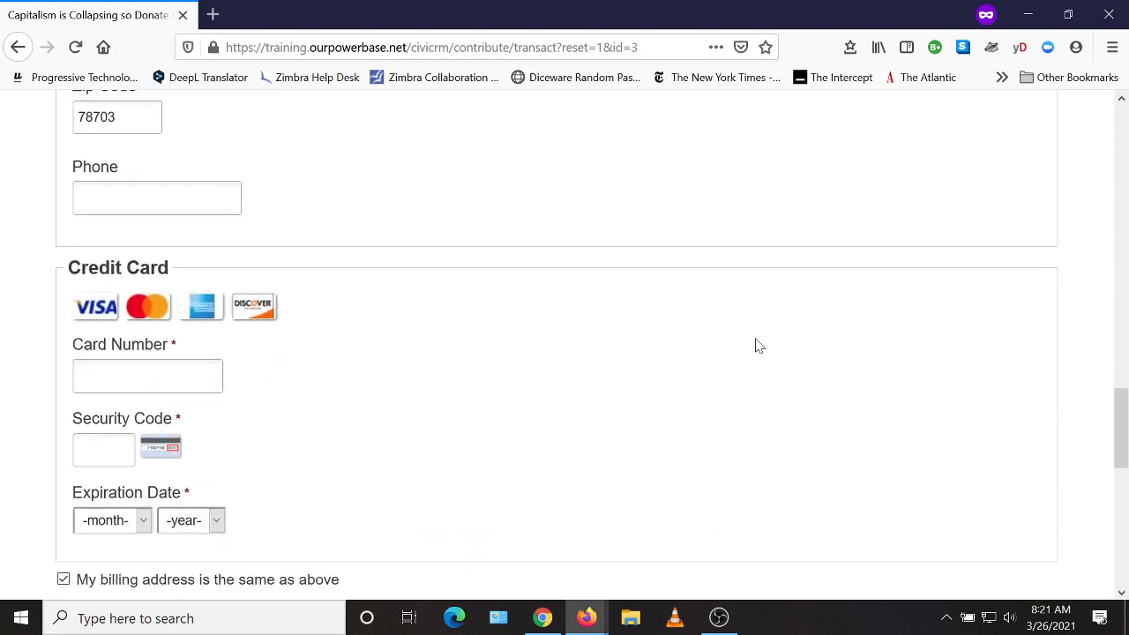
Enter the test card number and security code, with expiration Oct 2024.
scroll(649, 397, down, 2)
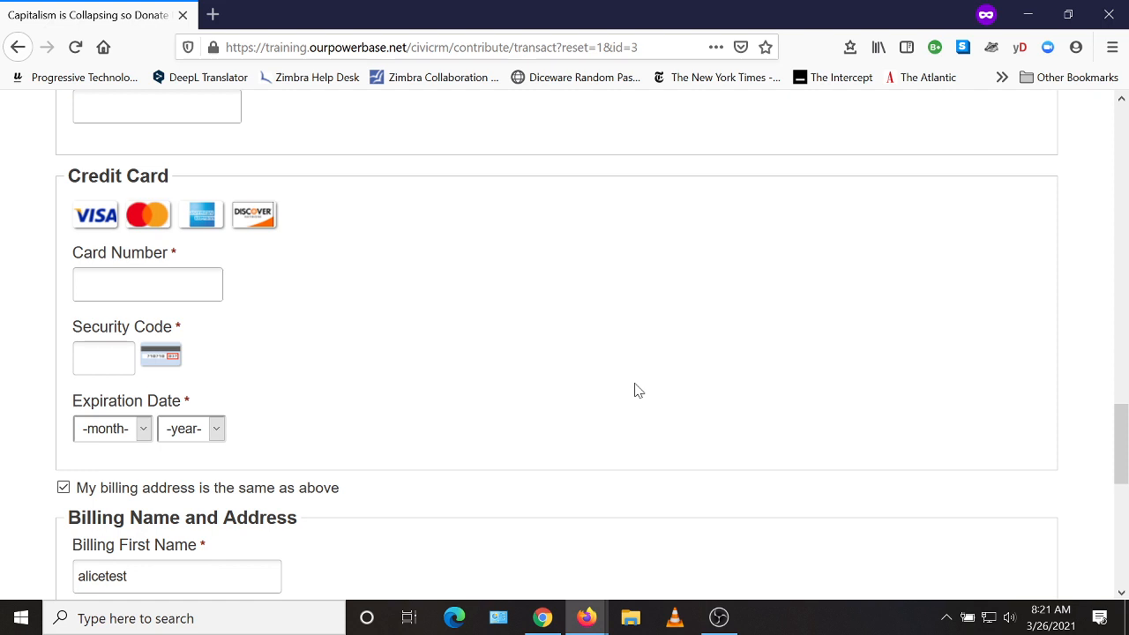
click(145, 286)
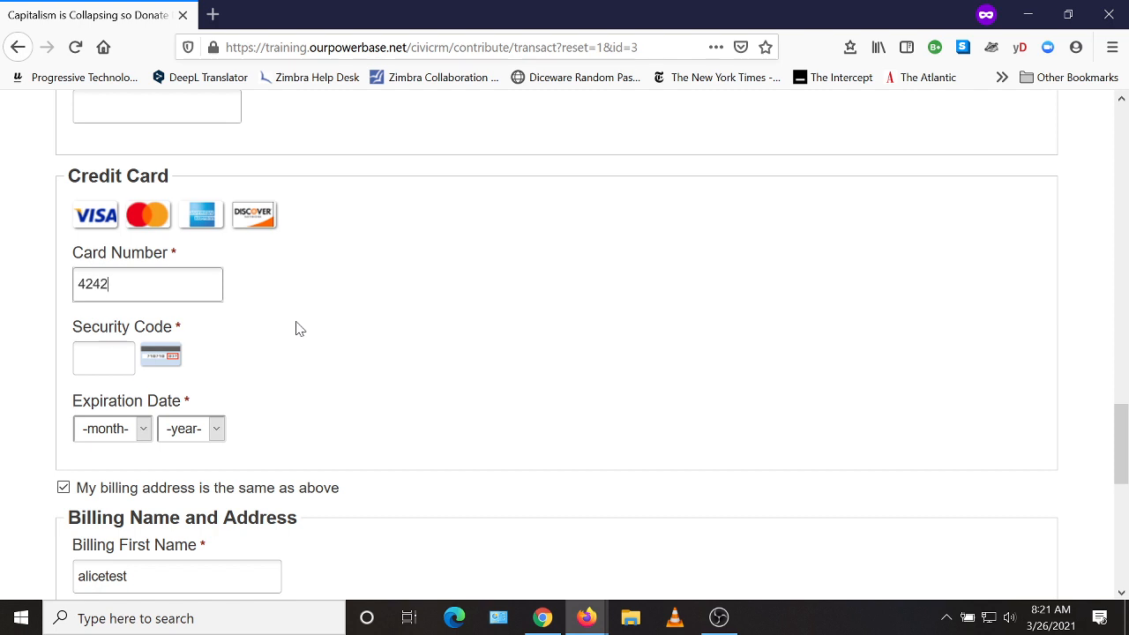
text(4242424242424242)
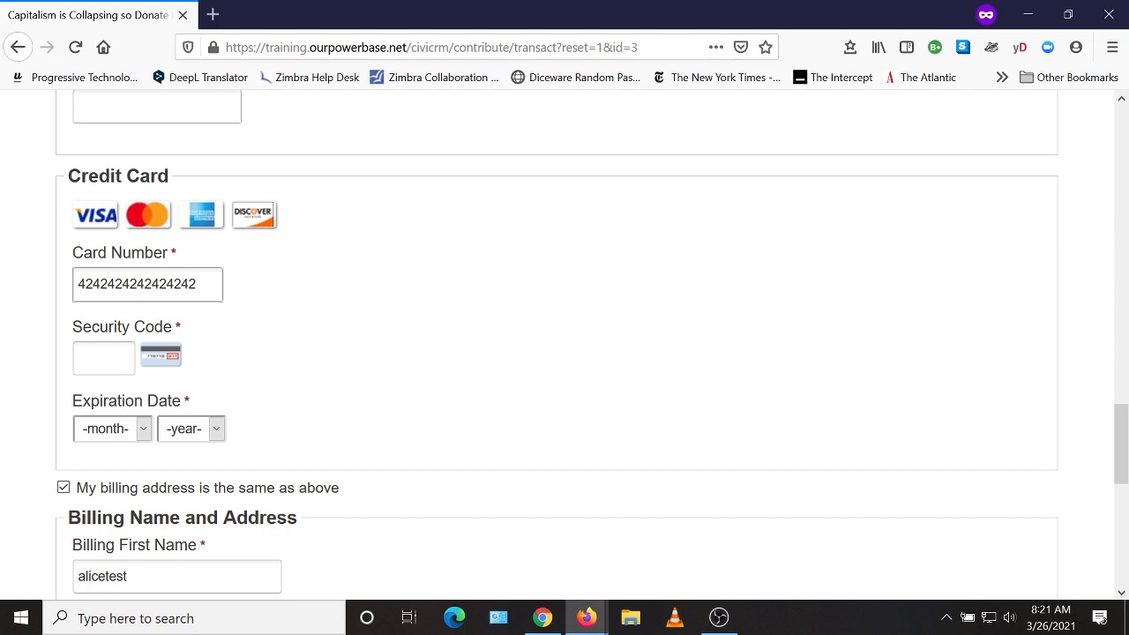
key(Tab)
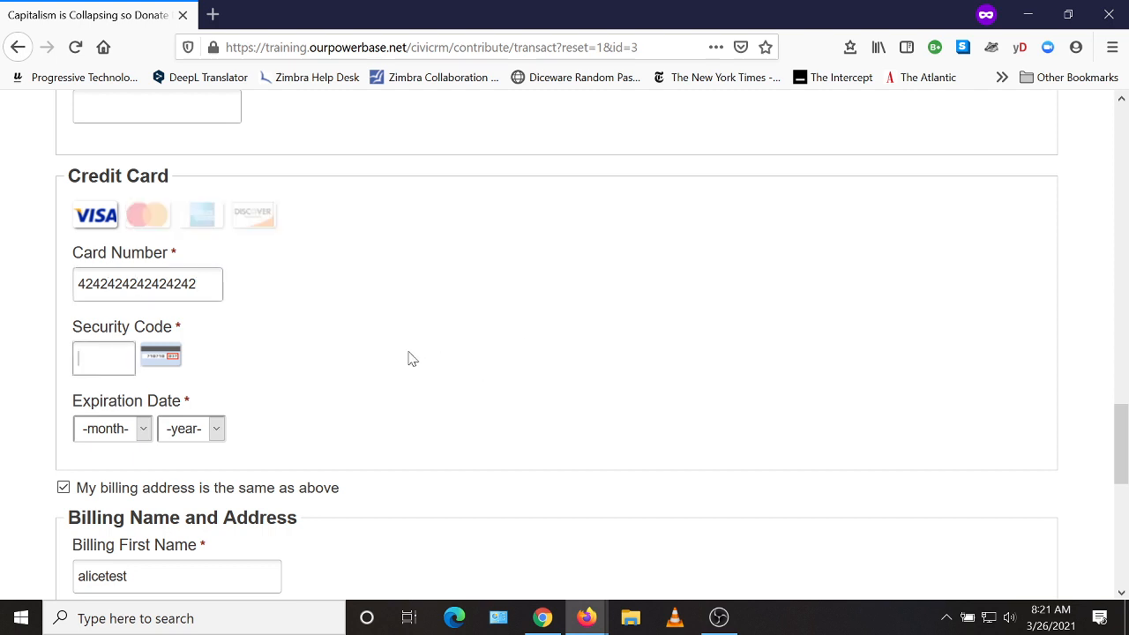
text(123)
click(143, 429)
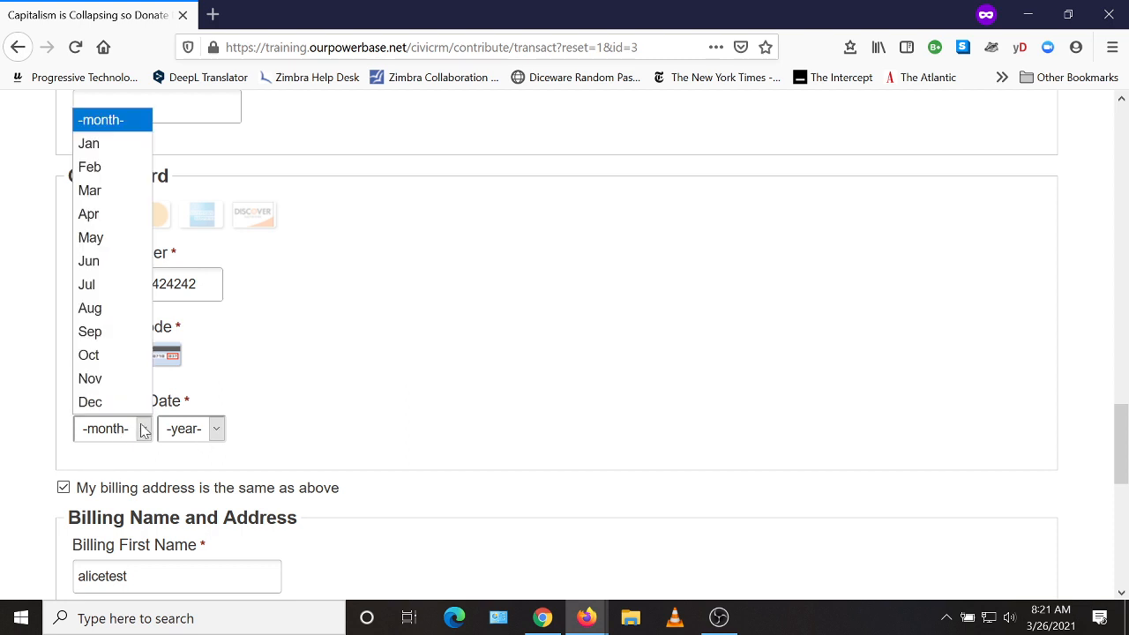
click(131, 356)
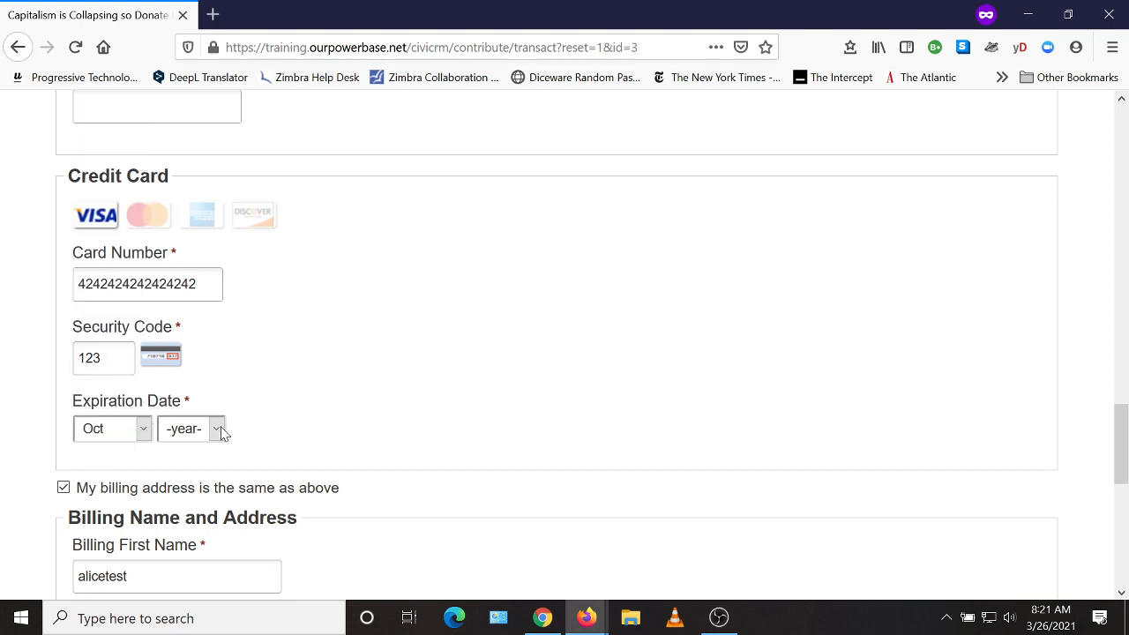
click(220, 429)
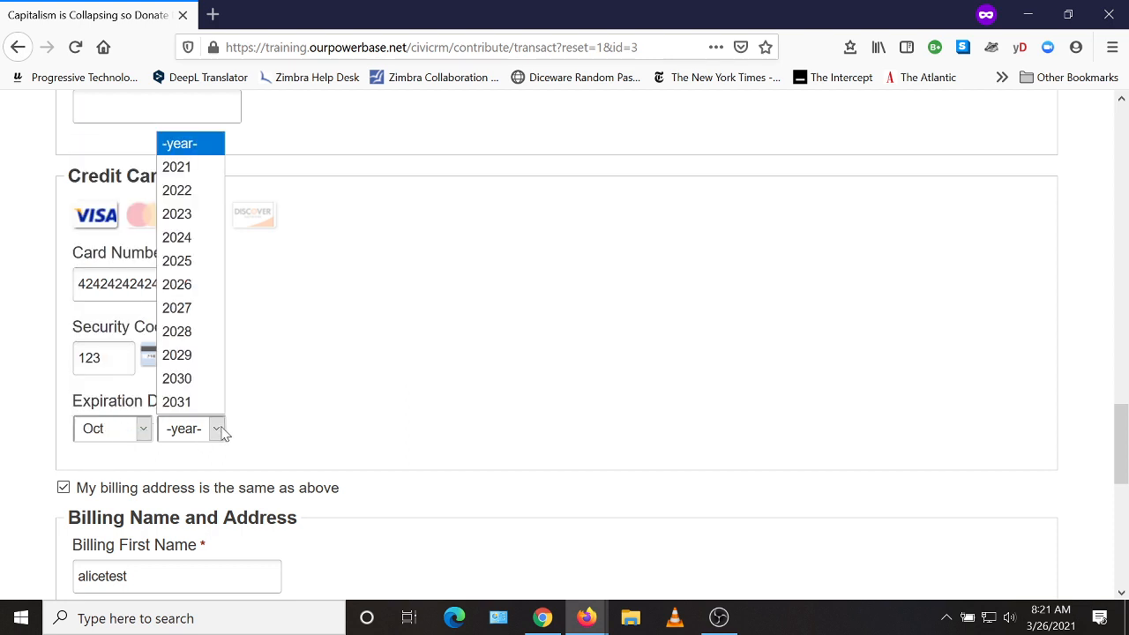
click(192, 239)
Submit the donation with the Contribute button.
scroll(598, 348, down, 2)
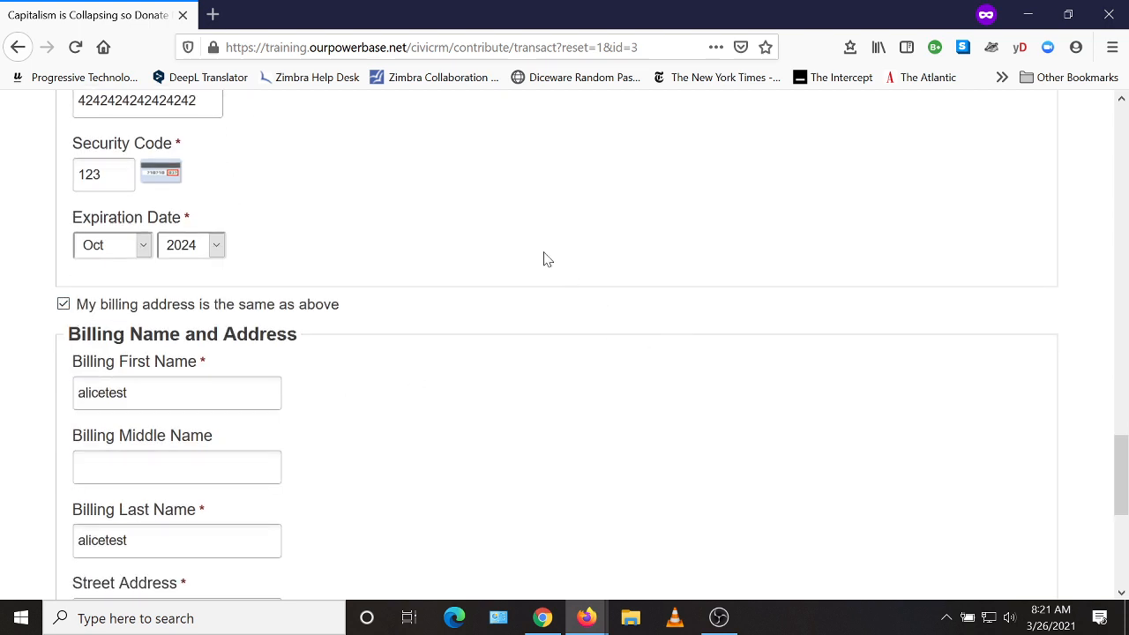
scroll(155, 374, down, 5)
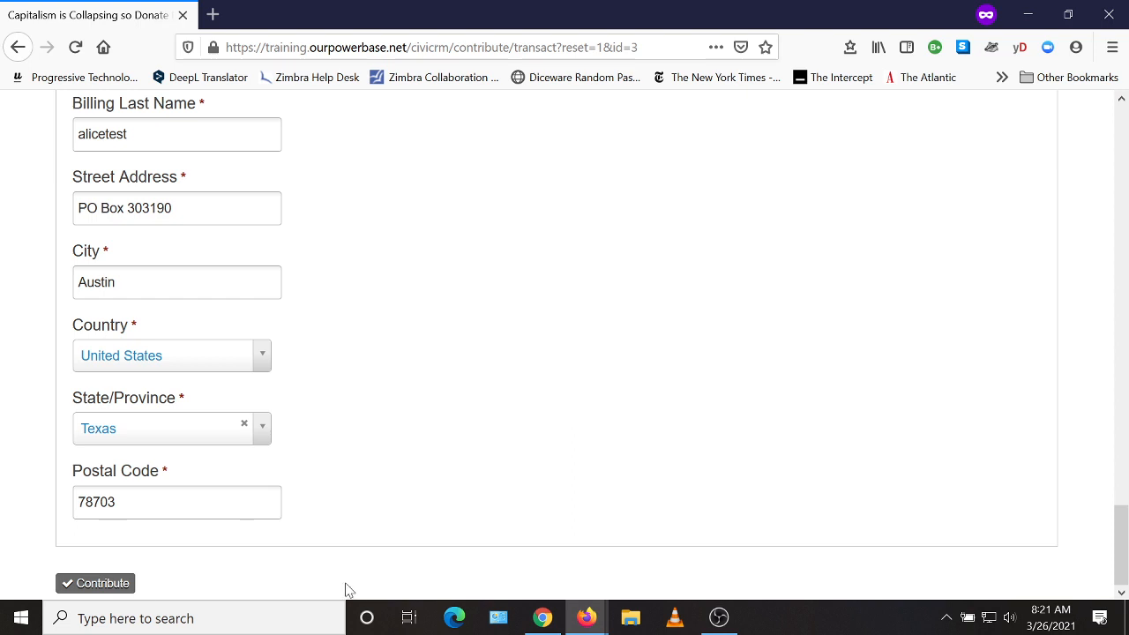
click(99, 585)
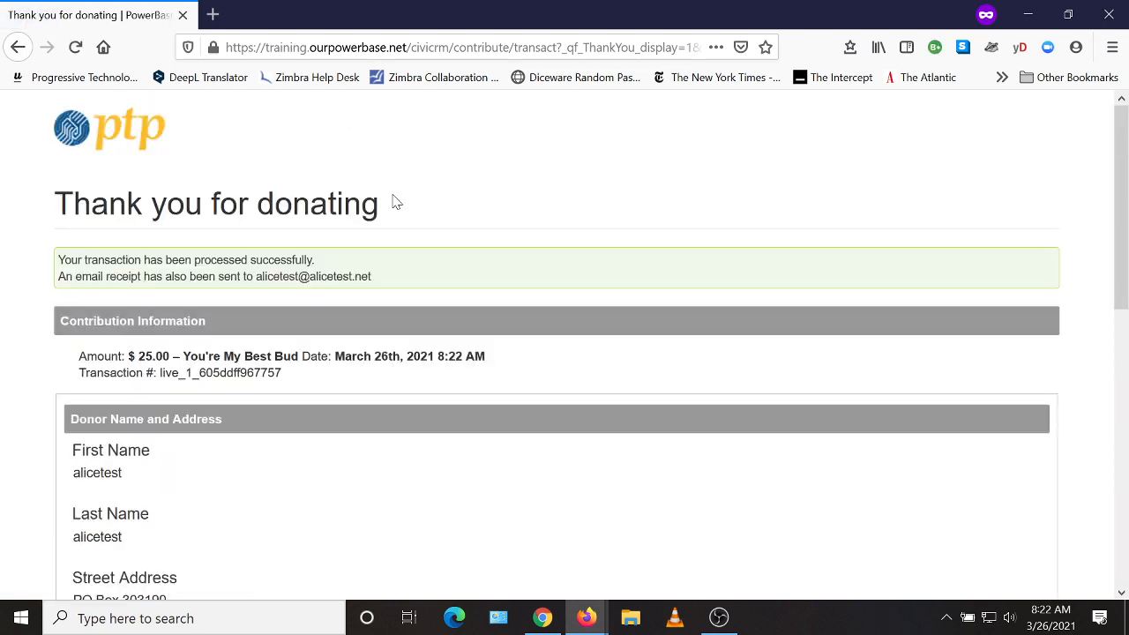
Review the Thank you for donating confirmation, then return to the Manage Contribution Pages window.
drag(401, 204, 55, 205)
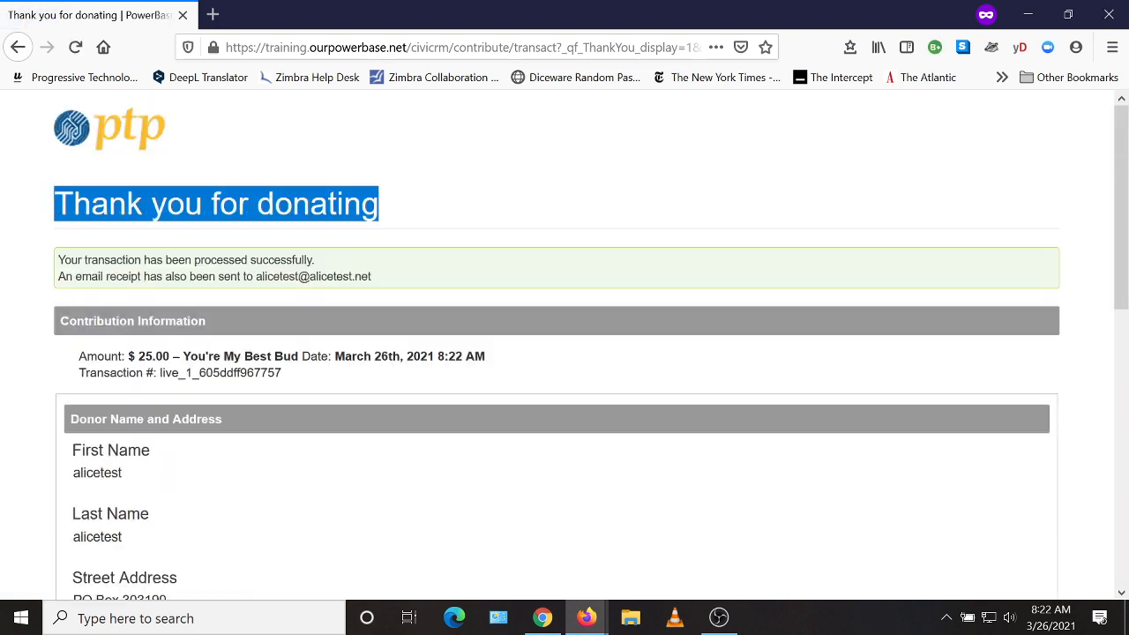
scroll(486, 241, down, 5)
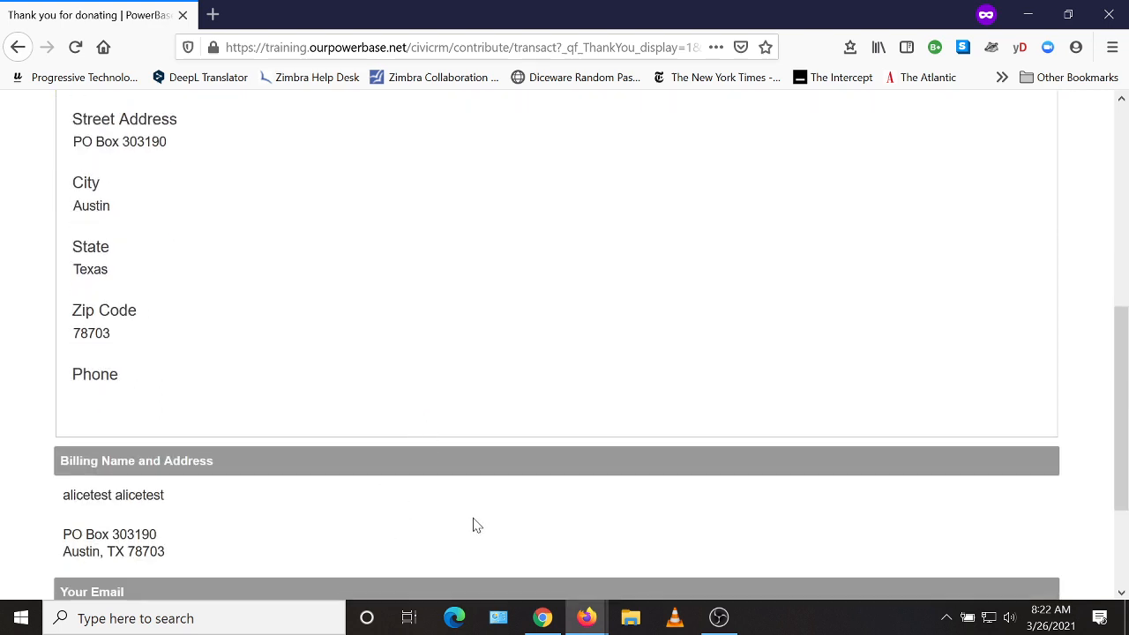
scroll(478, 411, down, 2)
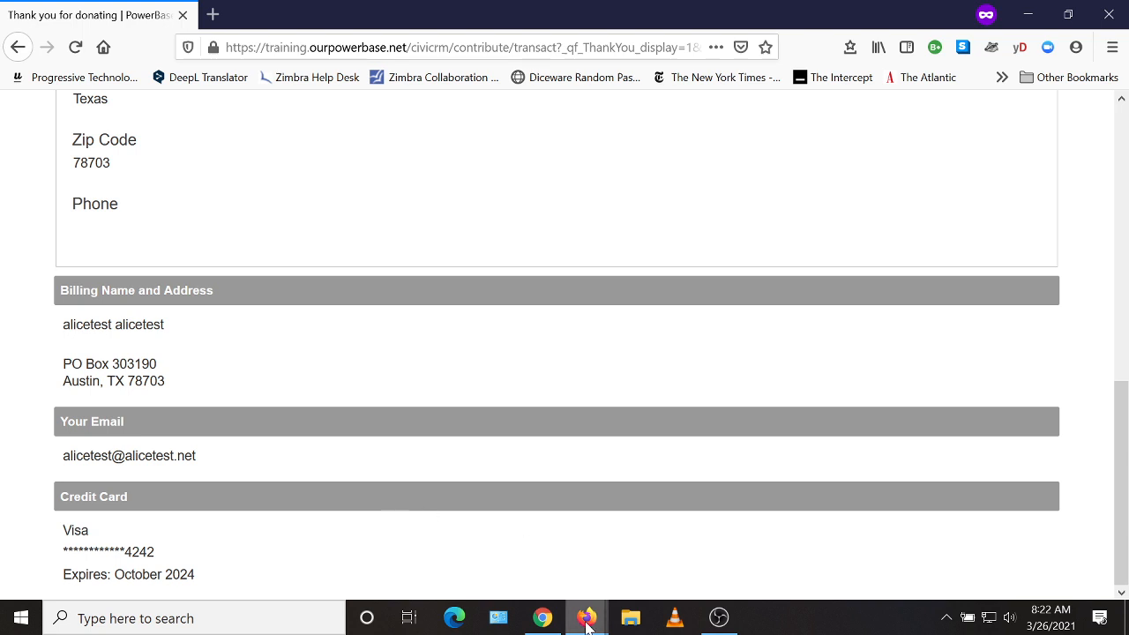
mouse_move(586, 617)
click(593, 572)
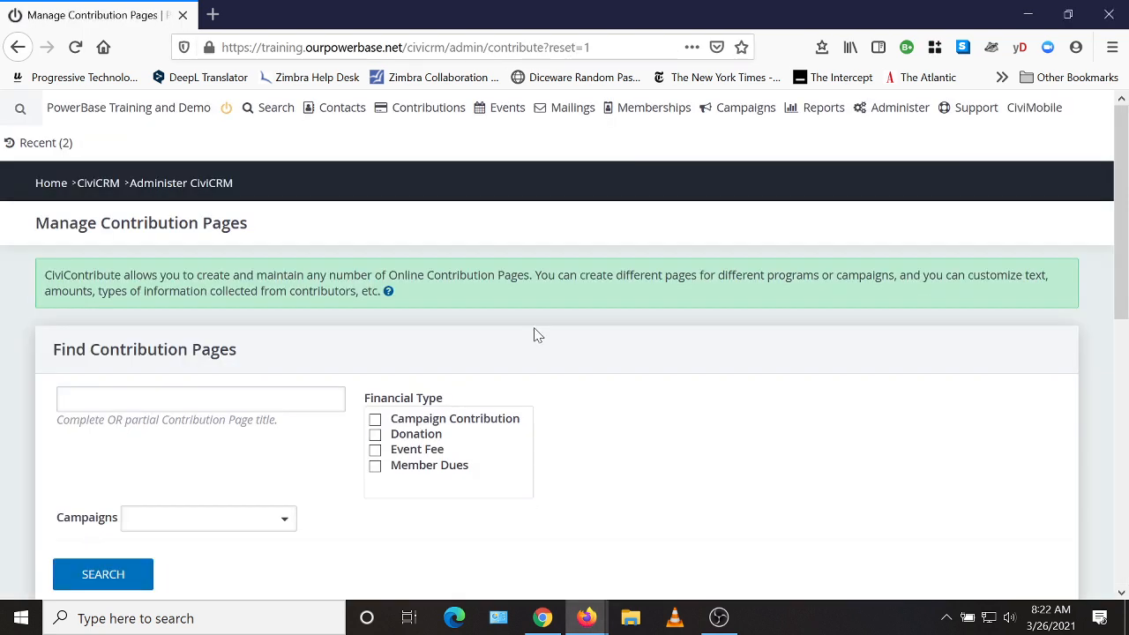
Quick-search the test donor and check the $25.00 Capitalism page donation in their Contributions tab.
scroll(635, 370, down, 3)
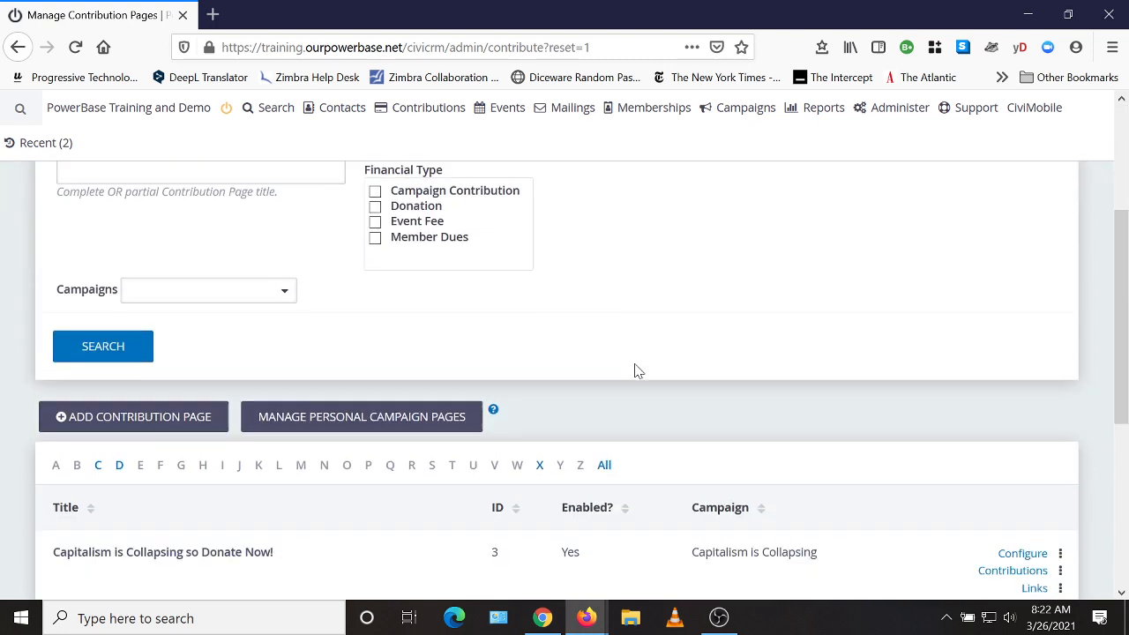
scroll(729, 408, up, 3)
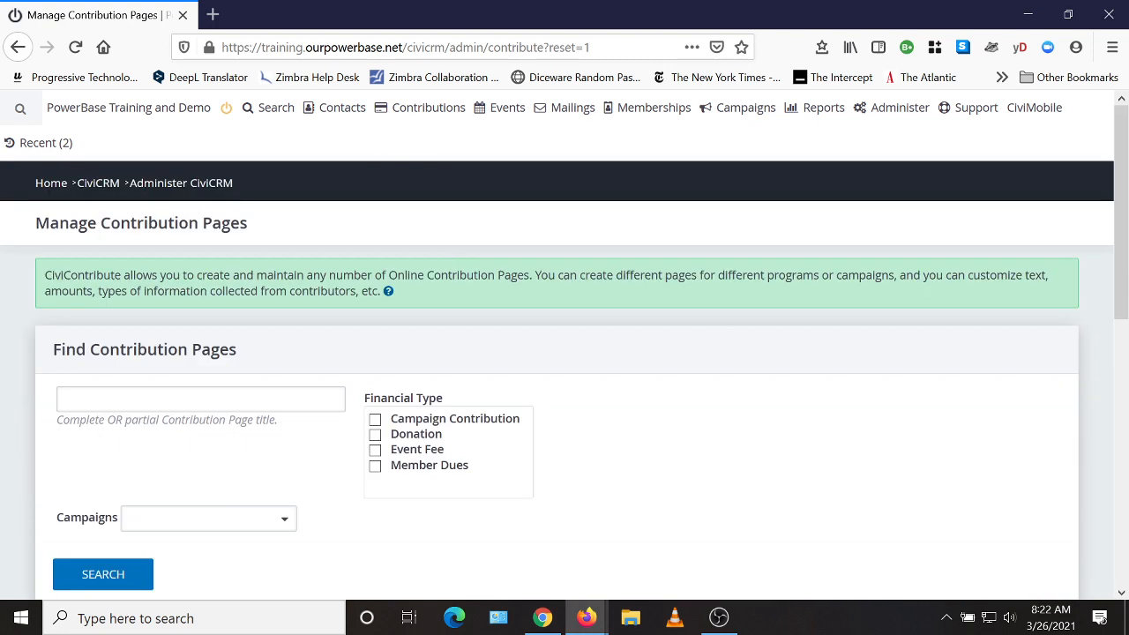
mouse_move(14, 142)
mouse_move(17, 108)
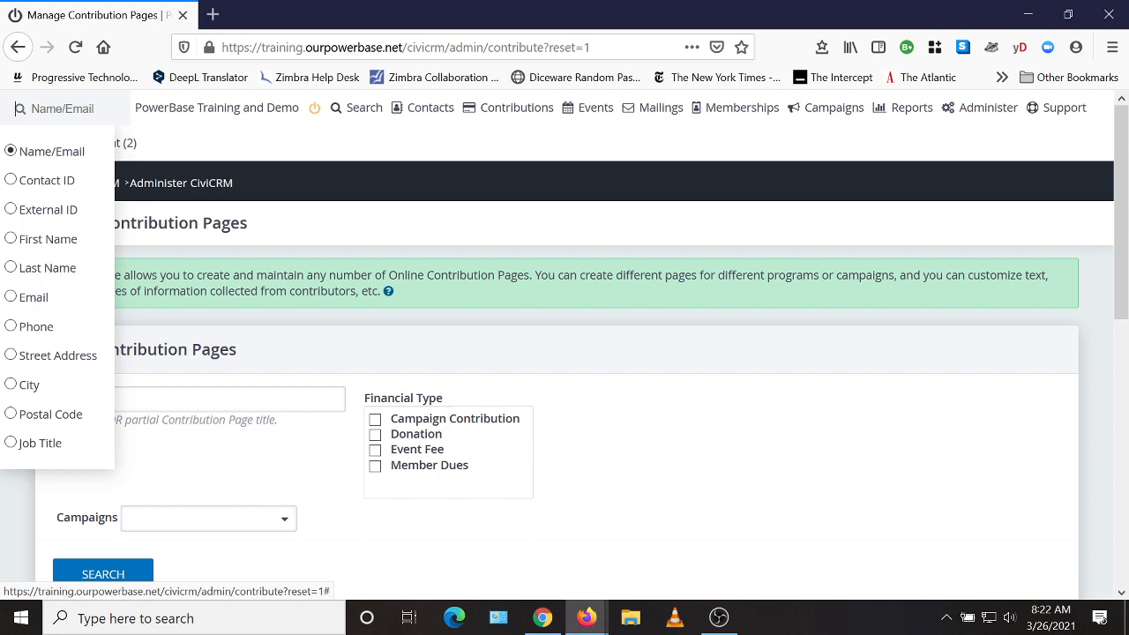
text(alice)
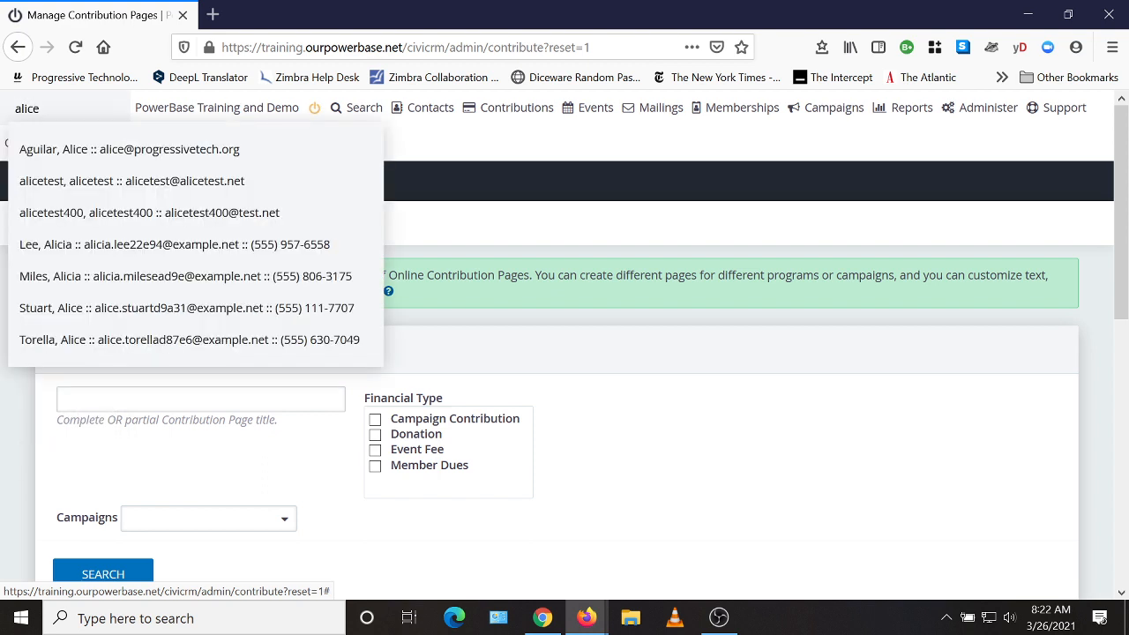
click(60, 185)
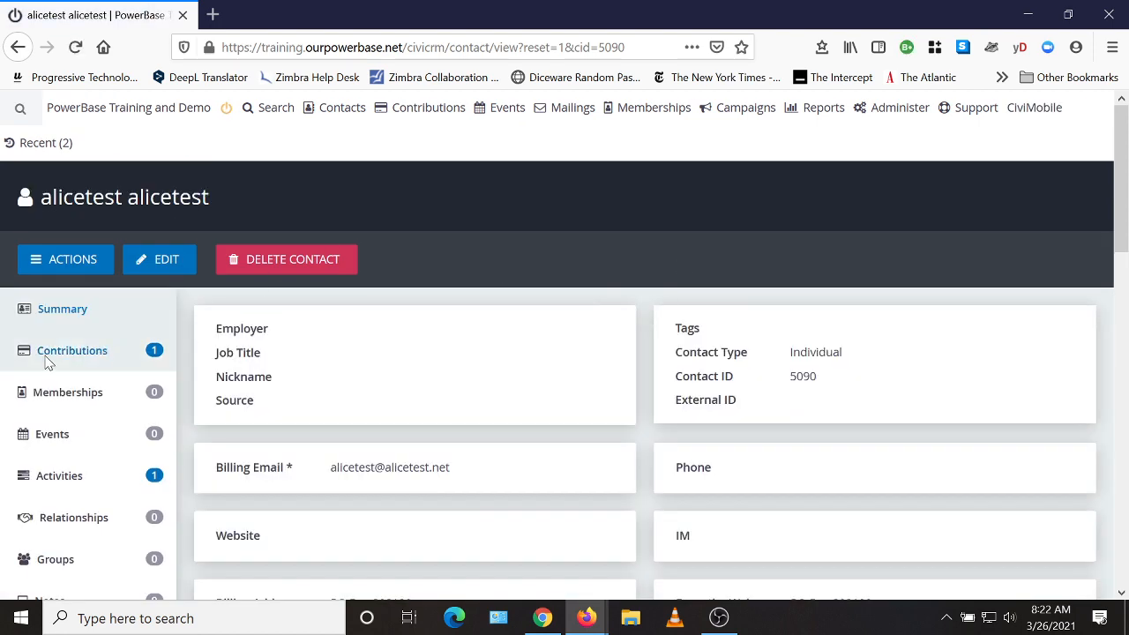
click(45, 358)
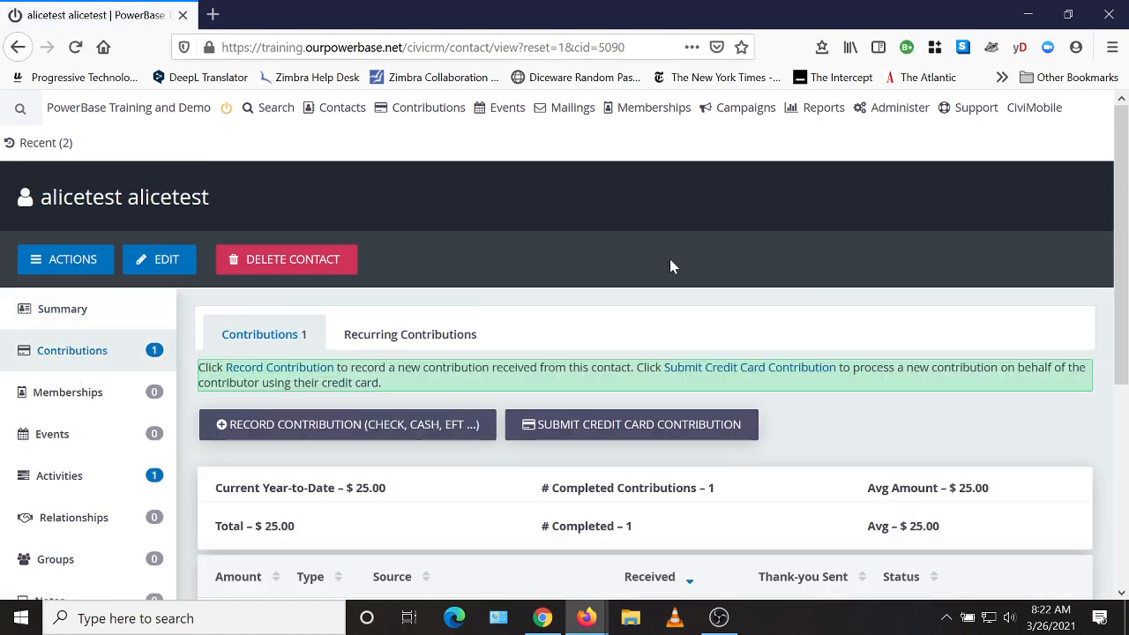
scroll(670, 260, down, 3)
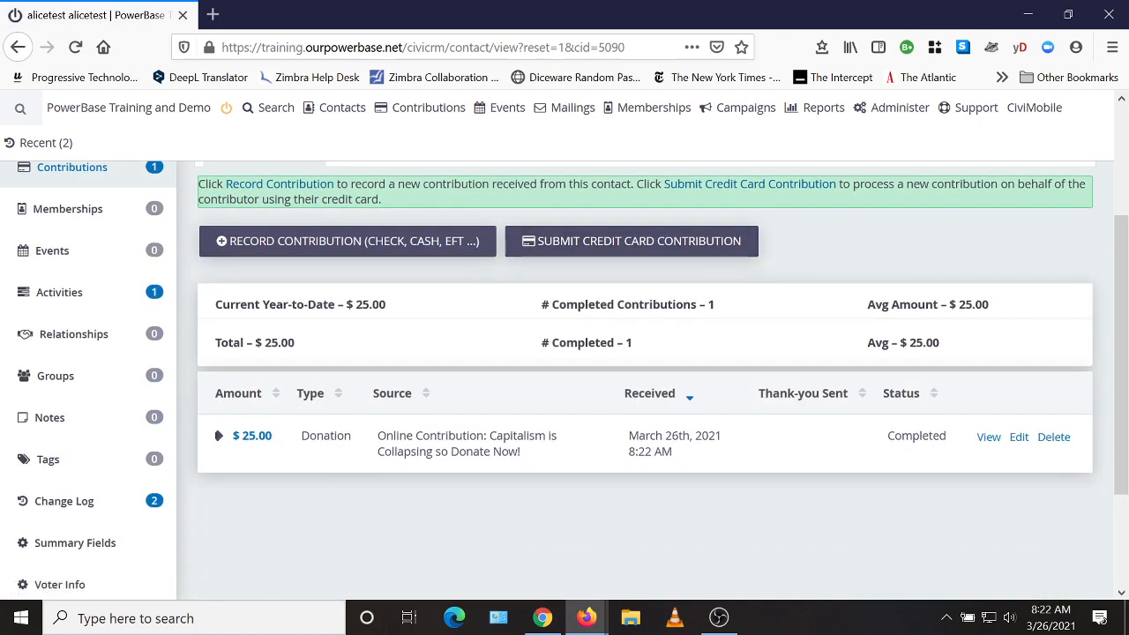
drag(522, 453, 378, 436)
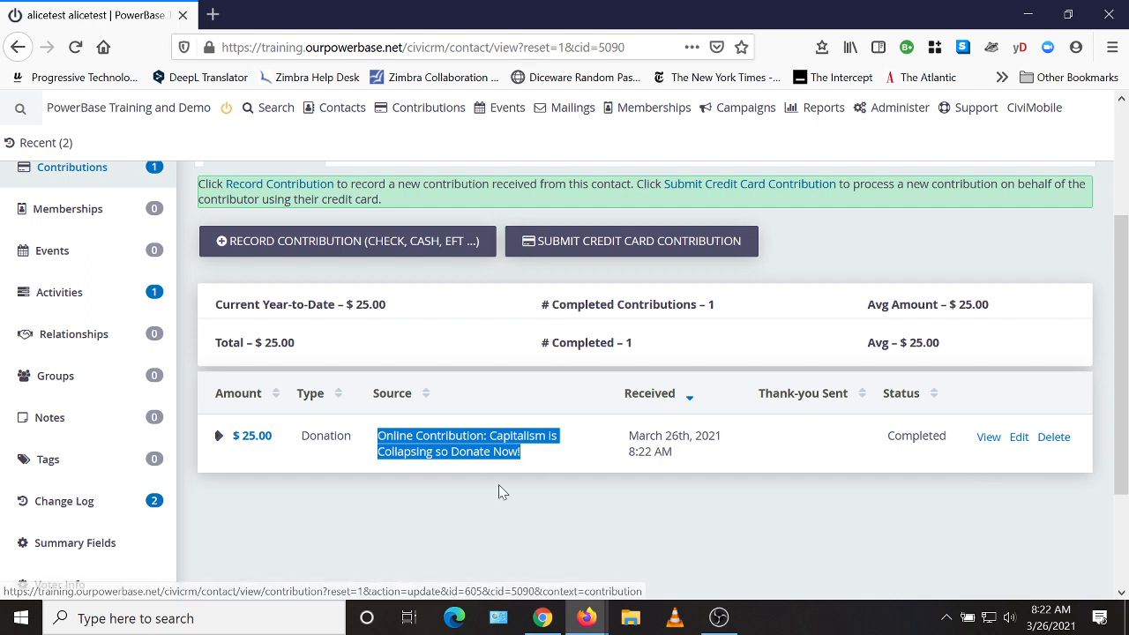
scroll(670, 521, up, 3)
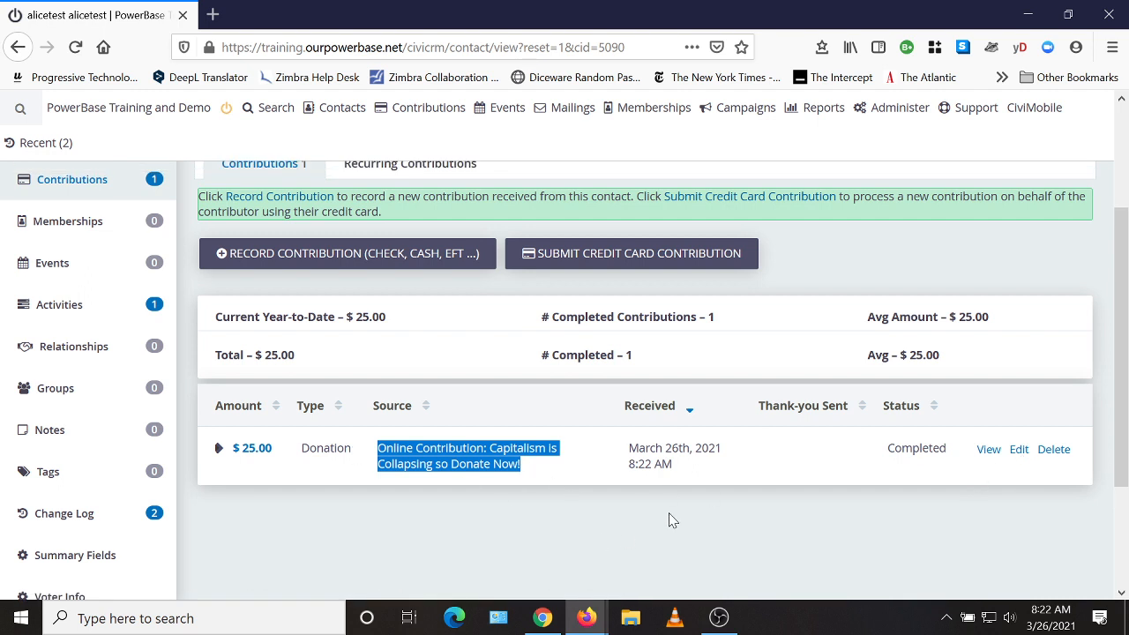